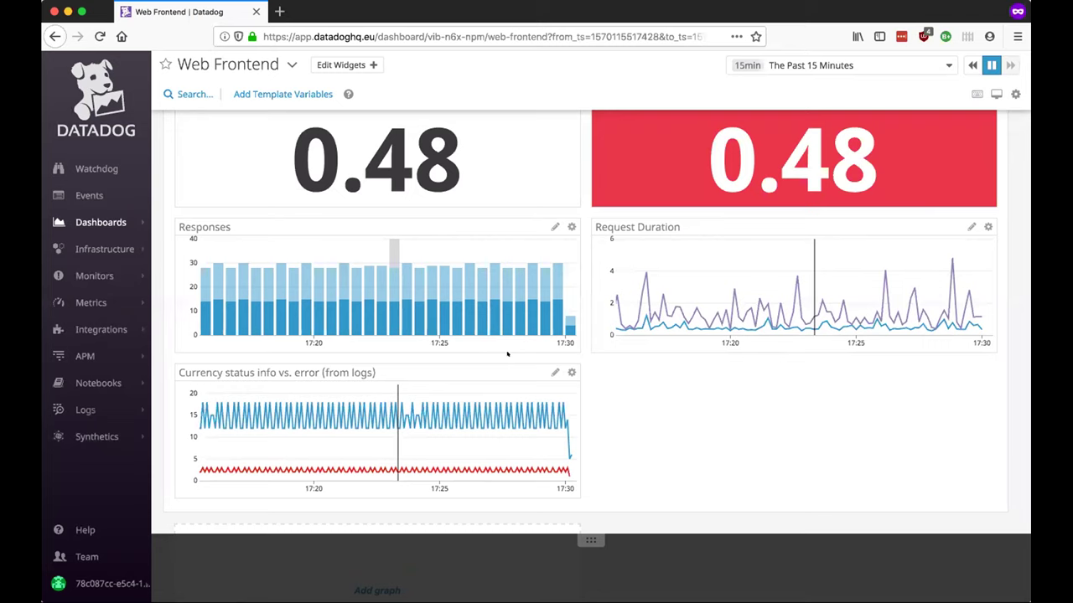
mouse_move(453, 393)
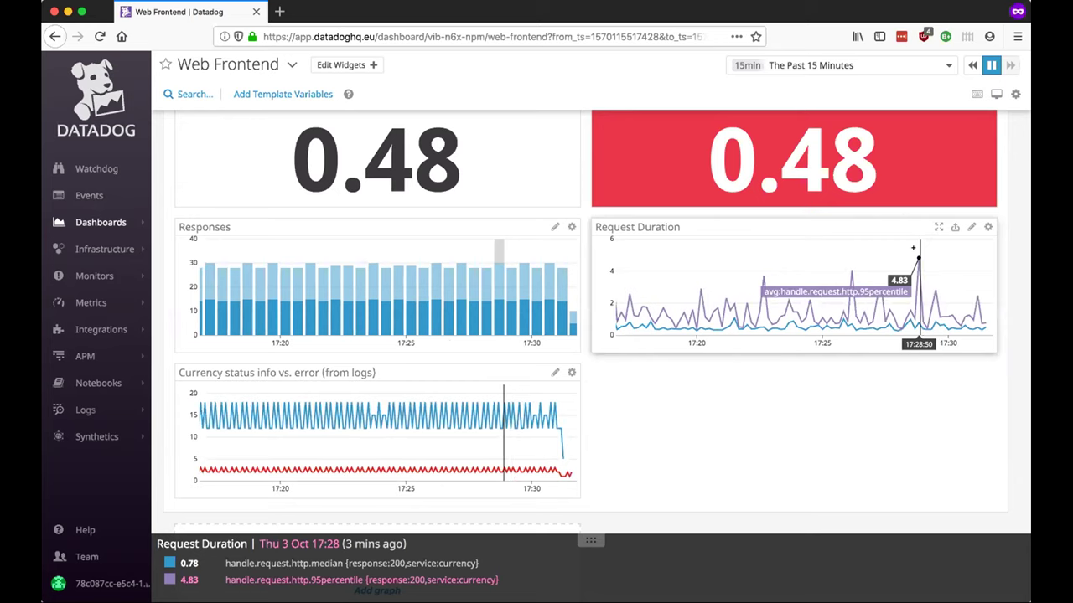
left_click(916, 256)
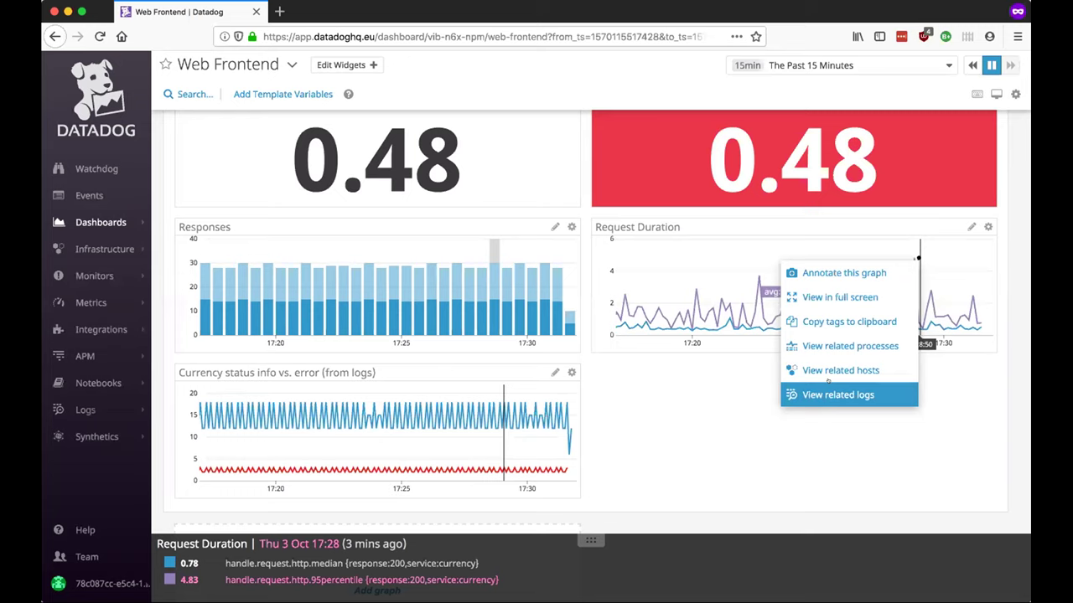
left_click(669, 399)
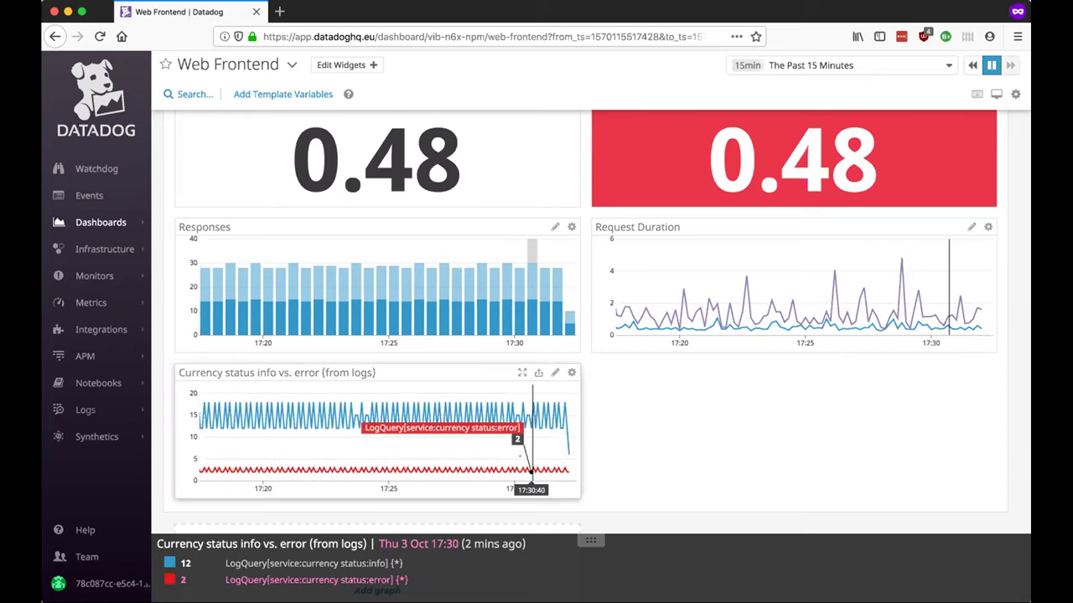
Open the logs related to the error series in the currency status graph and show the details of the newest error entry.
left_click(530, 467)
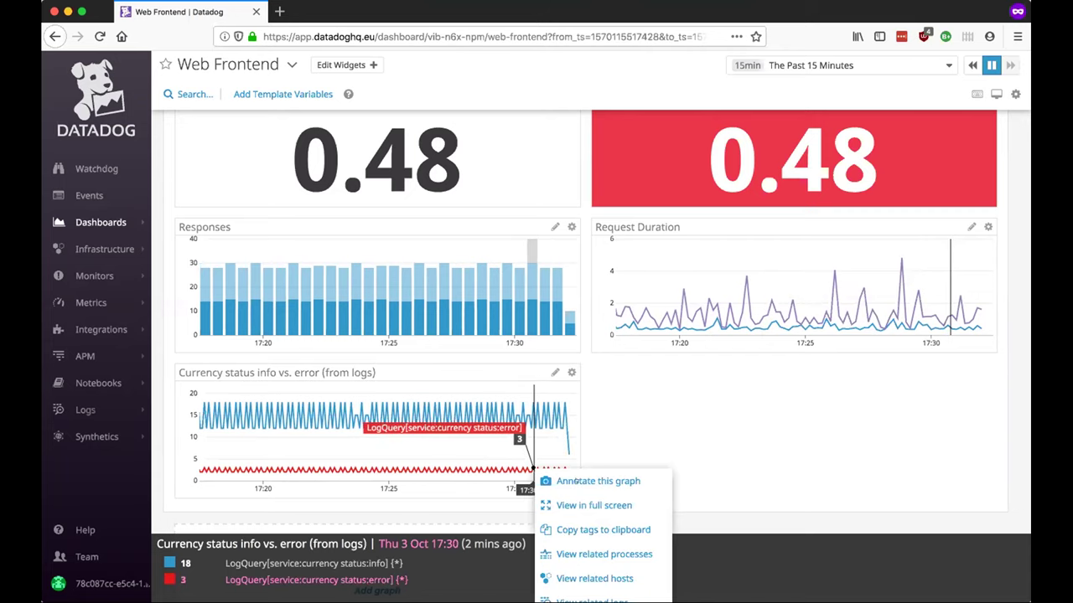
left_click(584, 597)
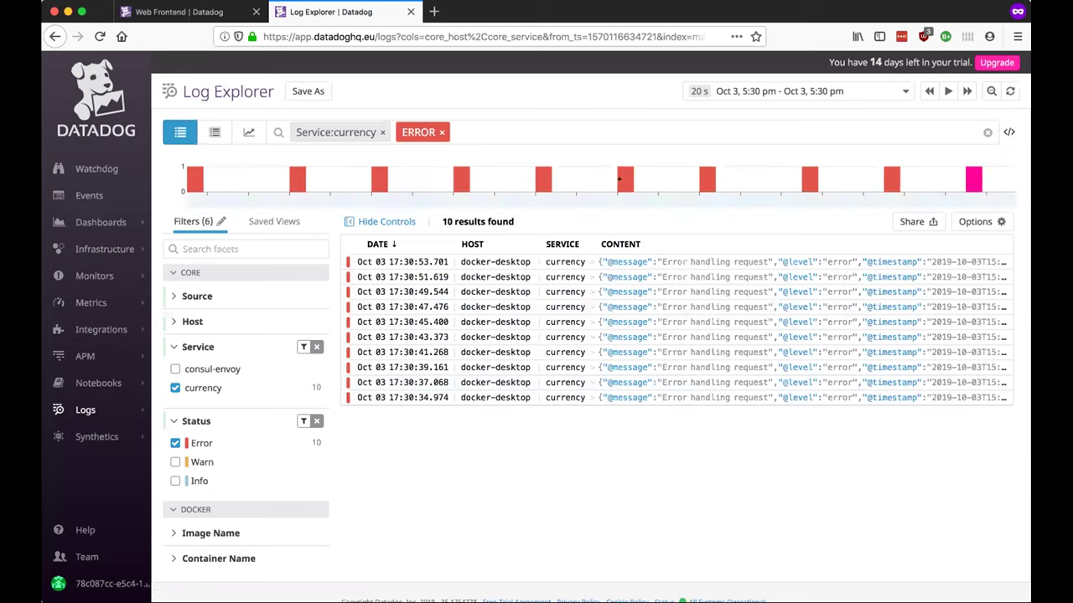
left_click(577, 261)
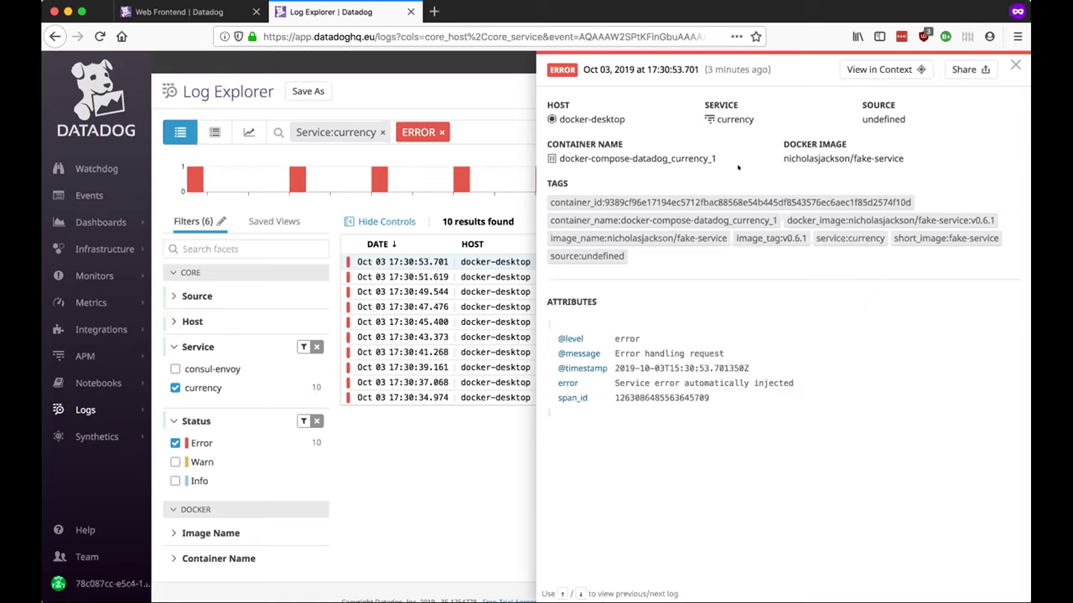
Open the APM trace linked to this currency error log and examine the tags of its envoy span.
left_click(726, 115)
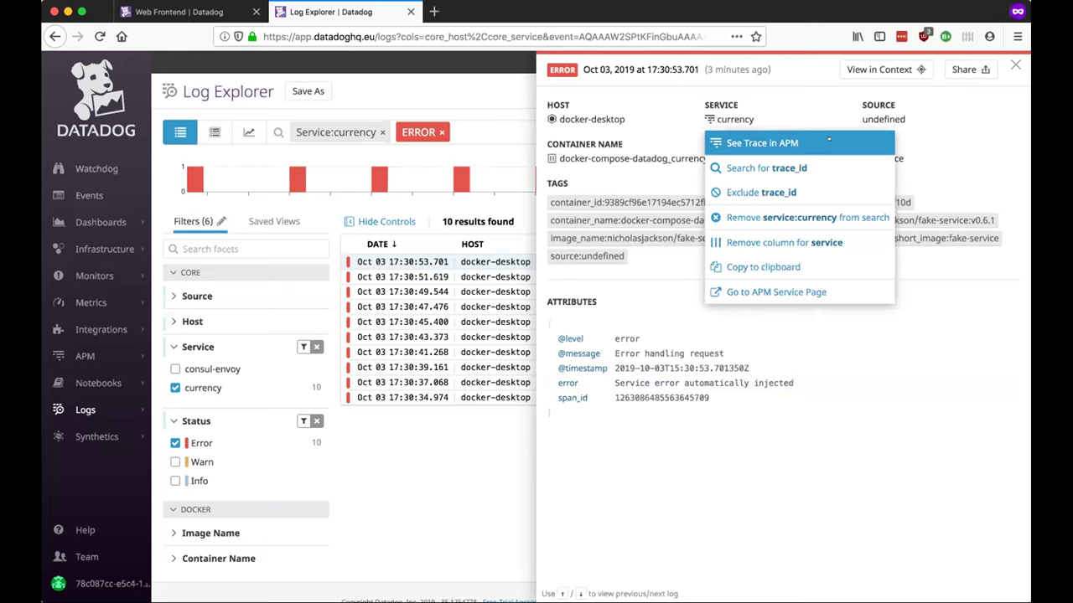
left_click(829, 140)
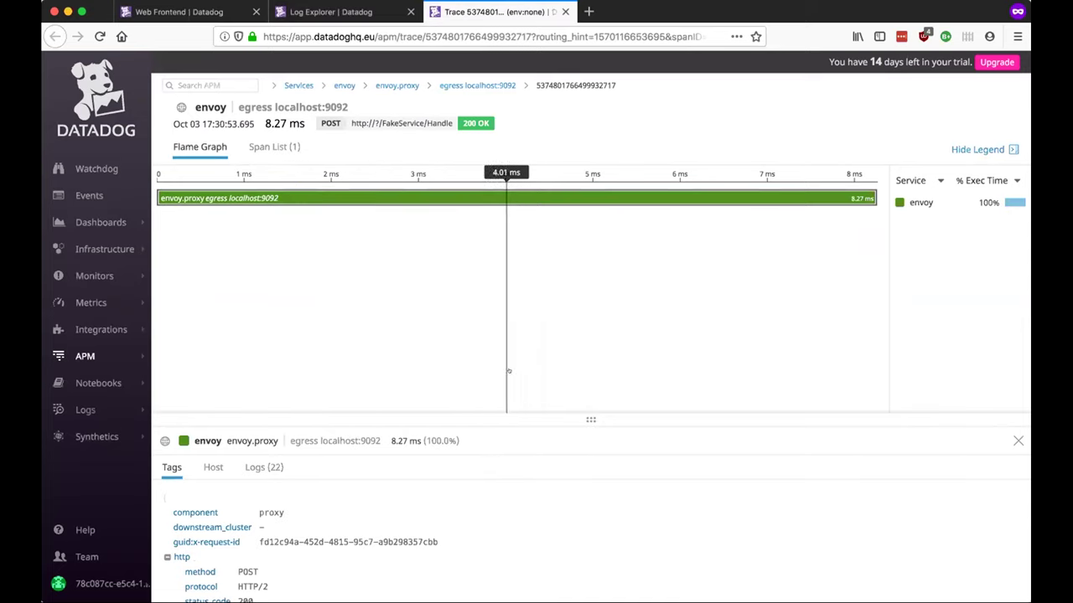
left_click_drag(575, 412, 618, 277)
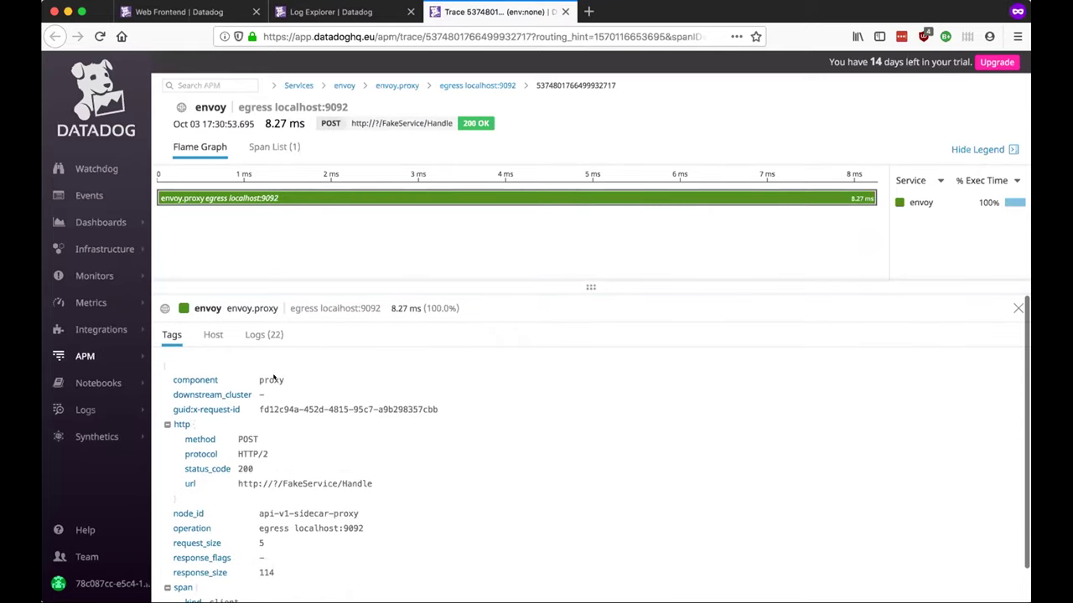
scroll(272, 386, "down", 2)
scroll(274, 394, "down", 1)
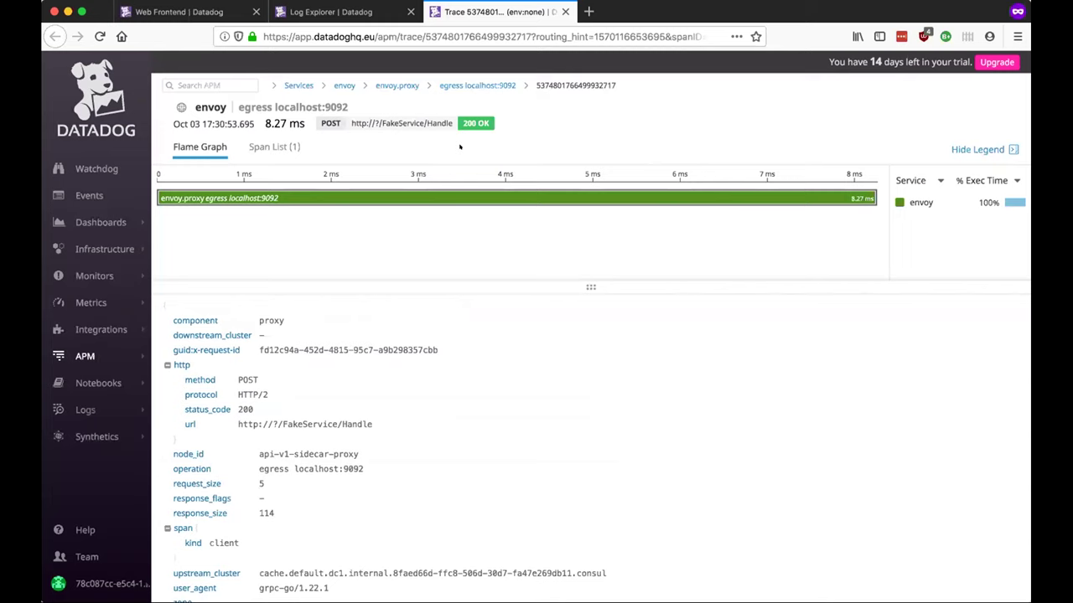
Show only traces with errors in the APM trace list and open the newest currency handle_request trace.
mouse_move(126, 356)
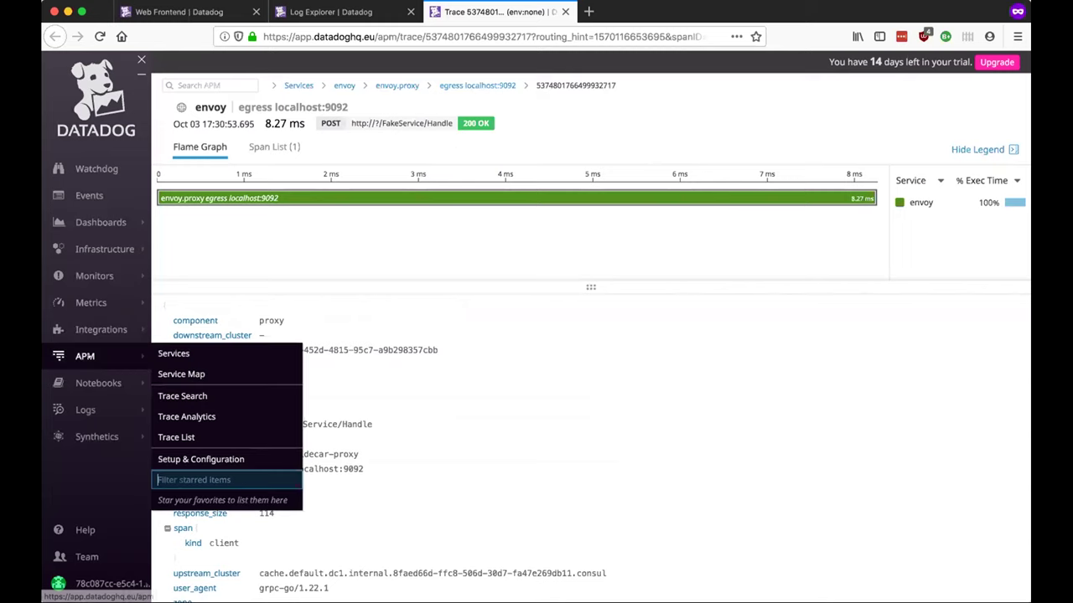
left_click(181, 437)
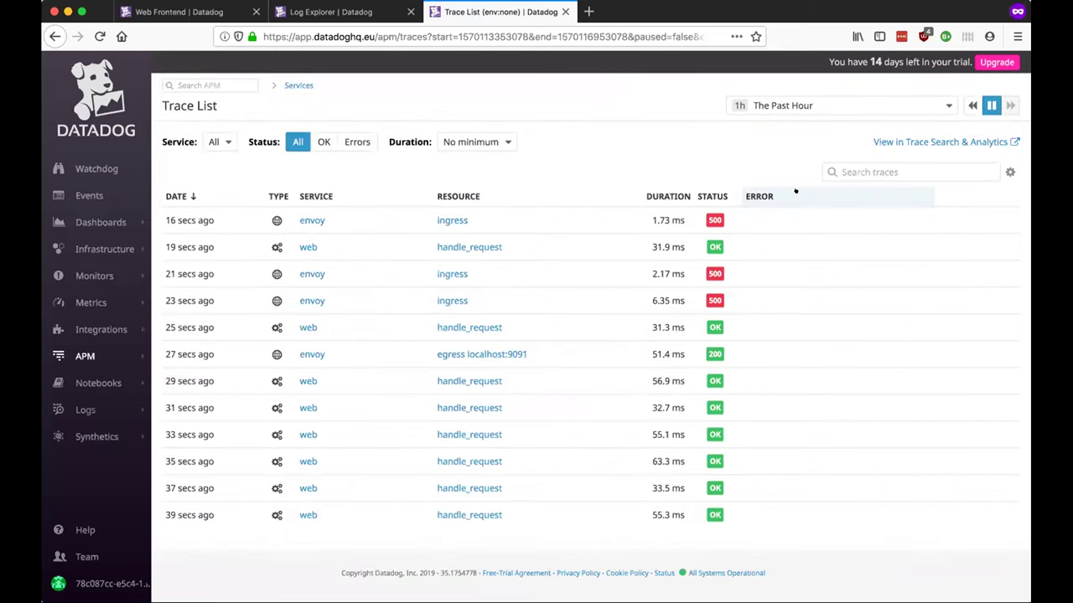
left_click(356, 142)
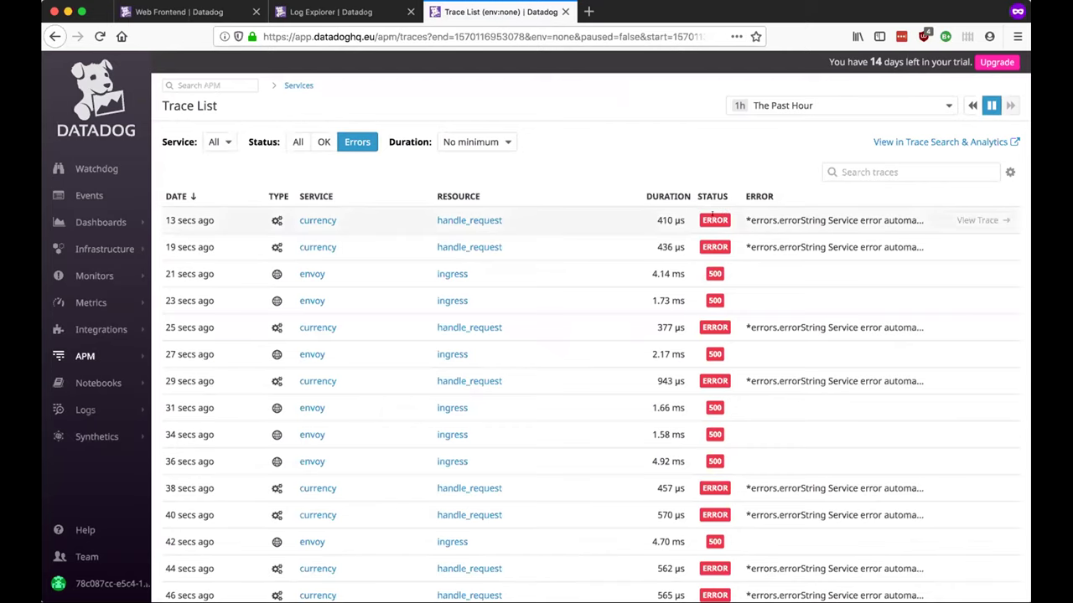
left_click(973, 221)
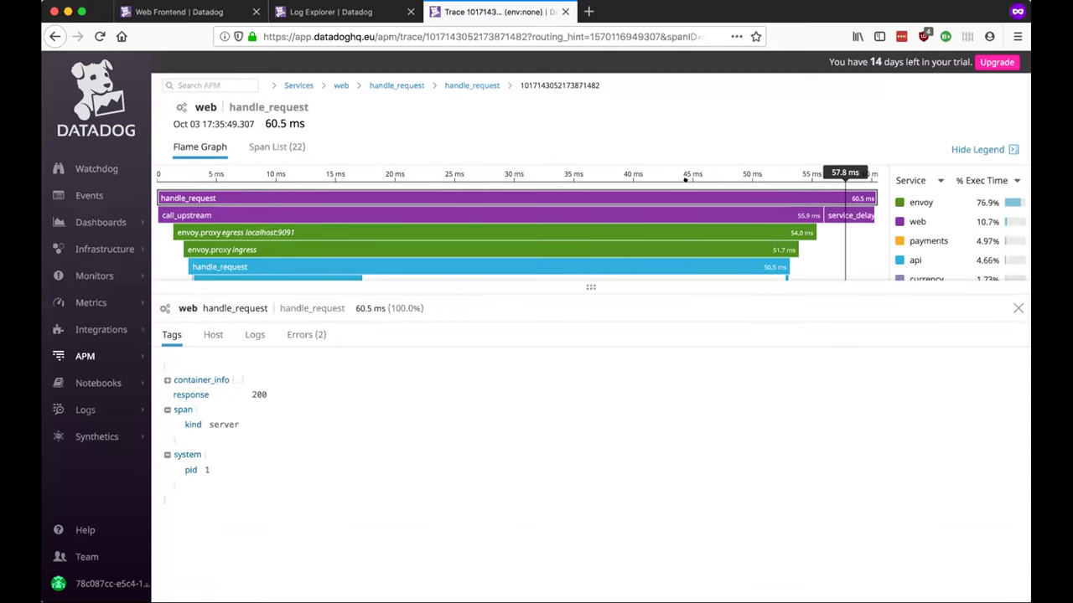
Enlarge the trace's flame graph and walk through its spans down to the failing envoy ingress span.
left_click_drag(584, 279, 575, 532)
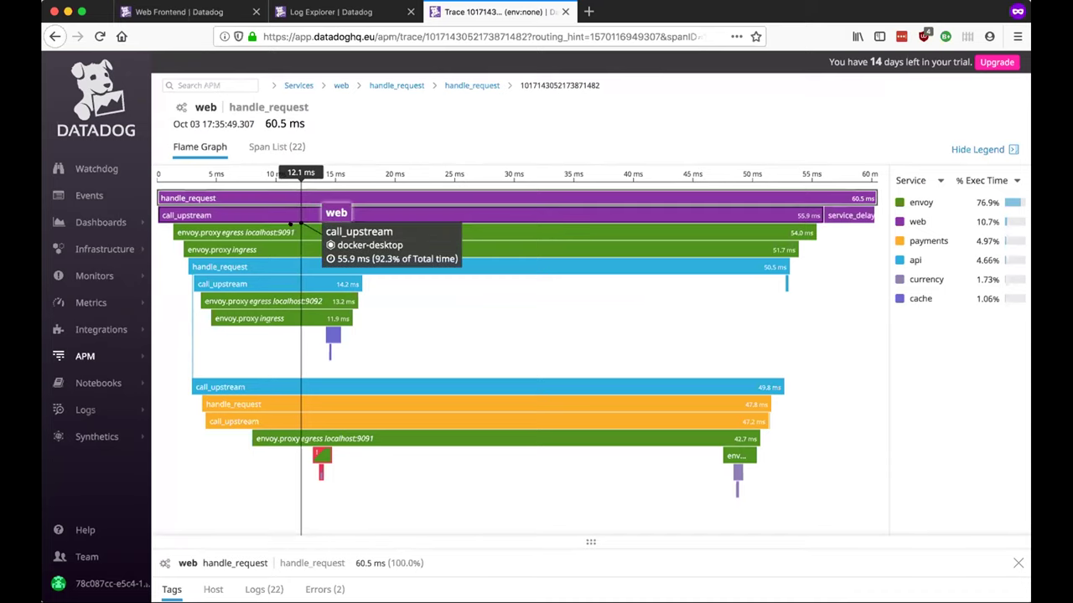
left_click(303, 238)
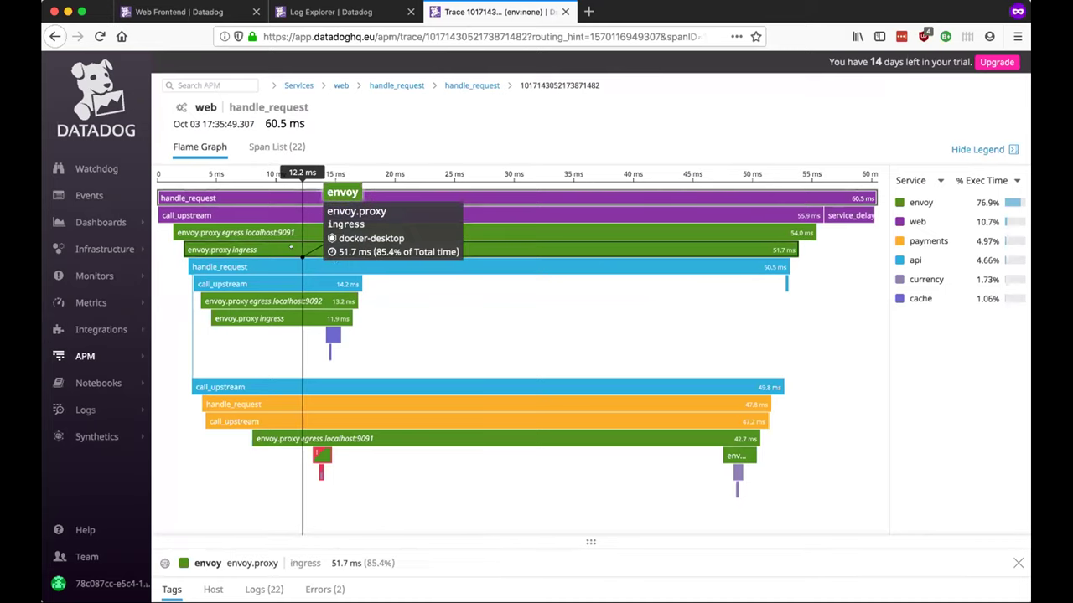
left_click(310, 287)
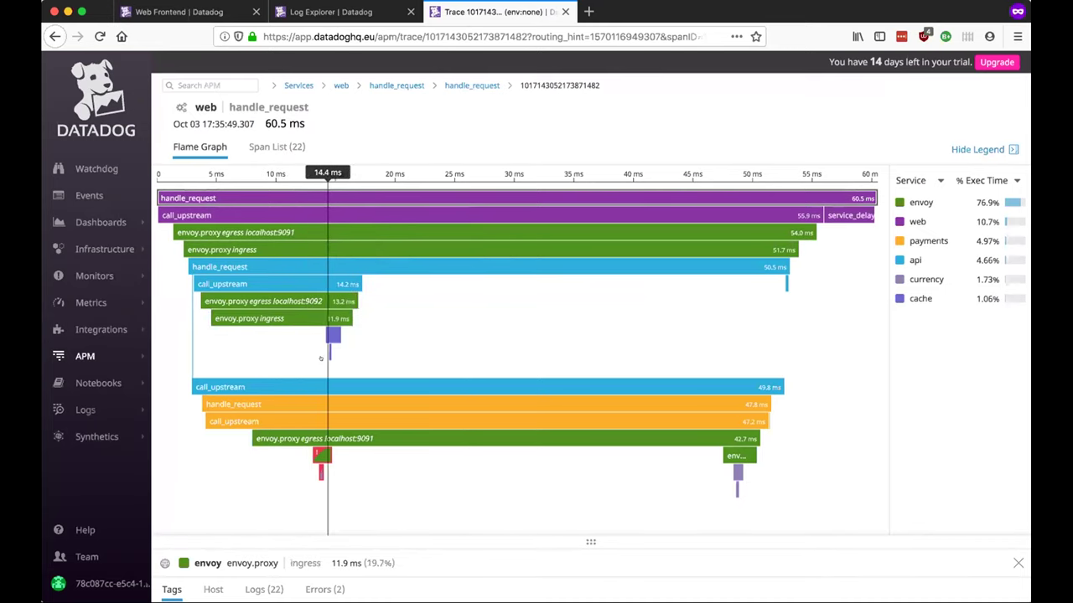
left_click(326, 388)
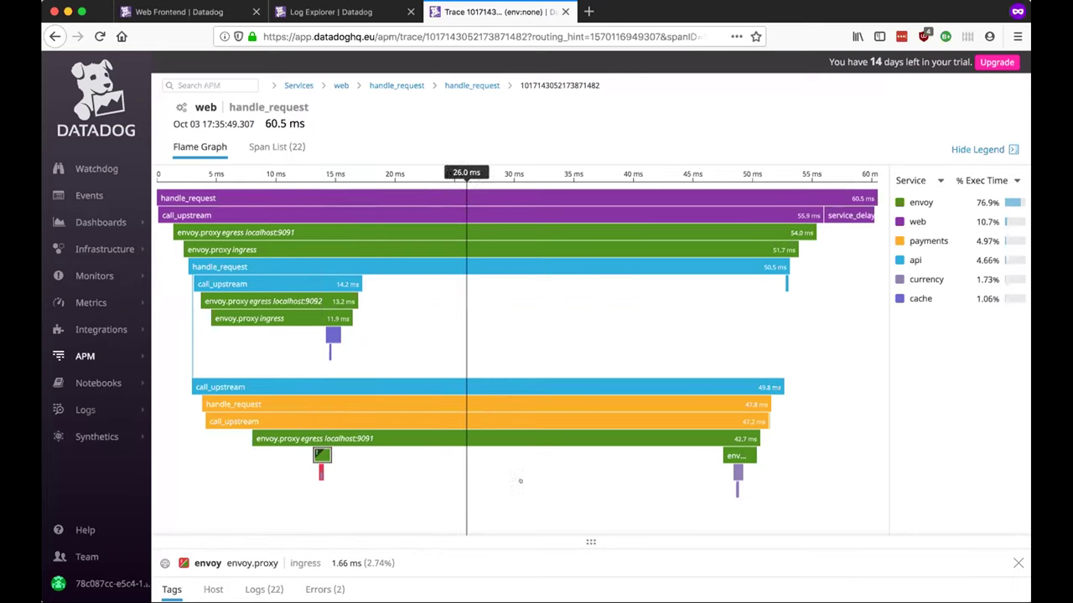
Enlarge the span details and examine the tags of the failing envoy ingress span.
left_click_drag(574, 532, 597, 207)
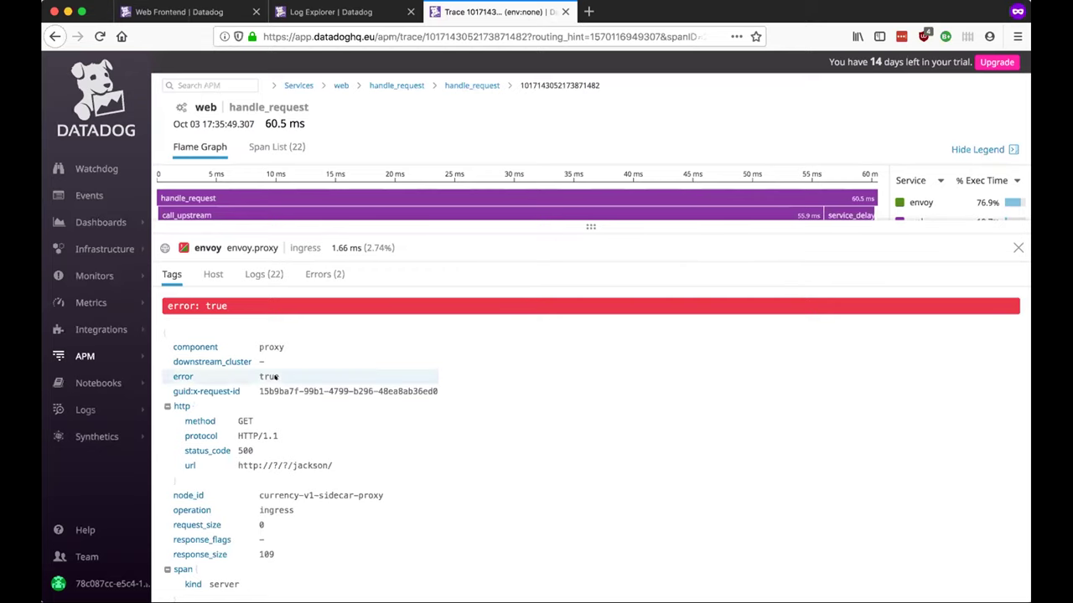
scroll(275, 379, "down", 2)
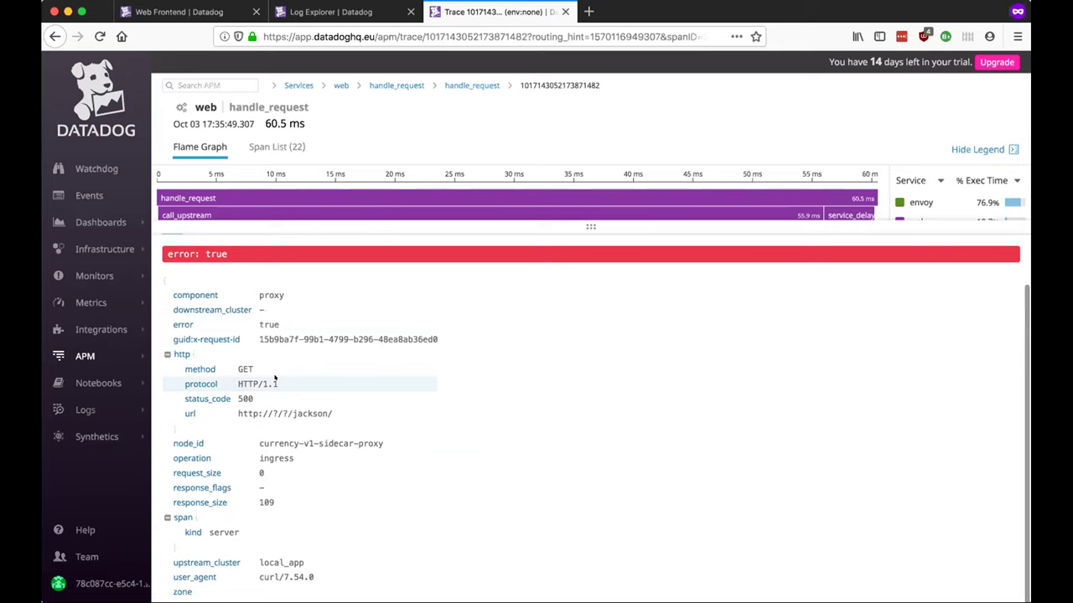
scroll(275, 379, "up", 2)
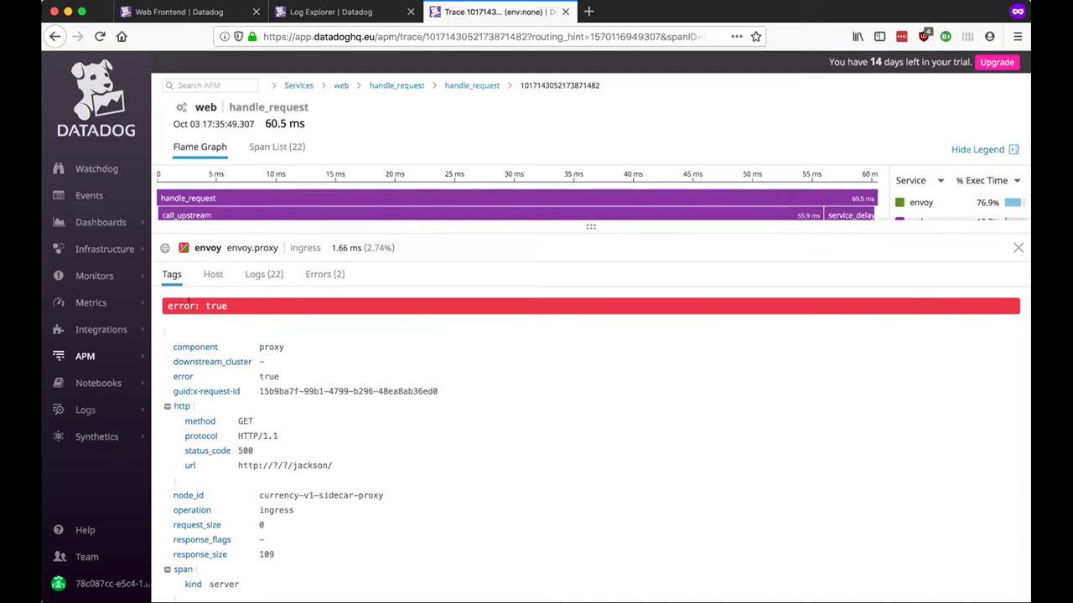
scroll(263, 390, "down", 2)
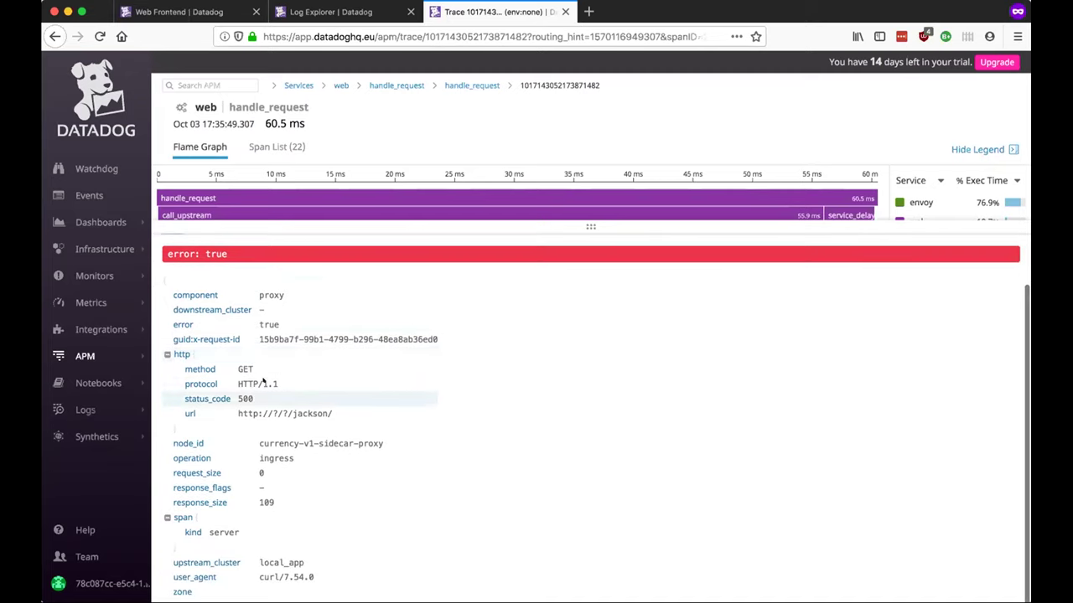
scroll(288, 432, "down", 2)
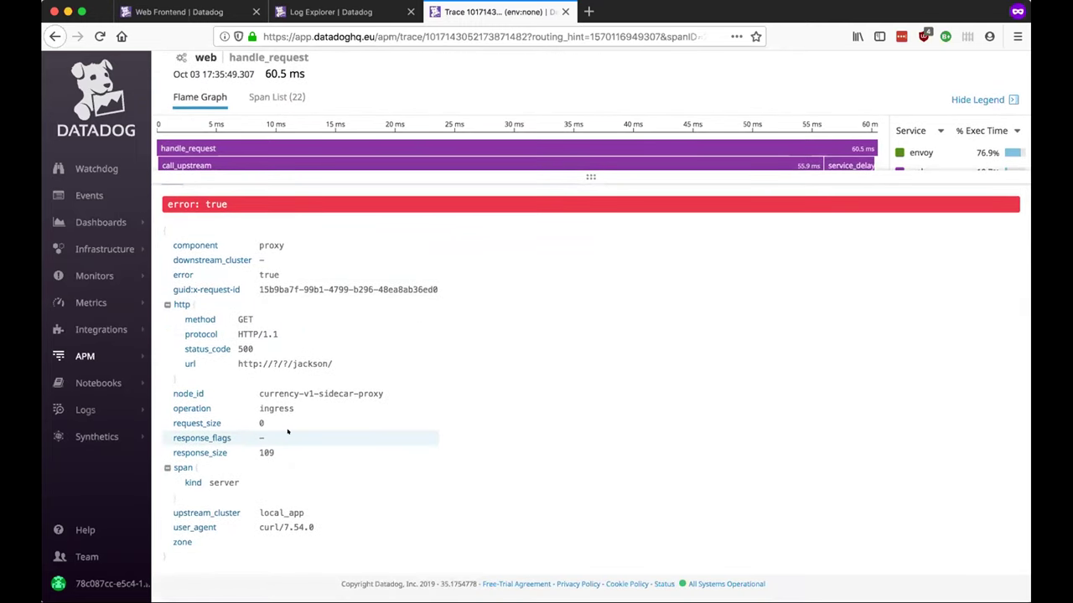
scroll(288, 432, "up", 2)
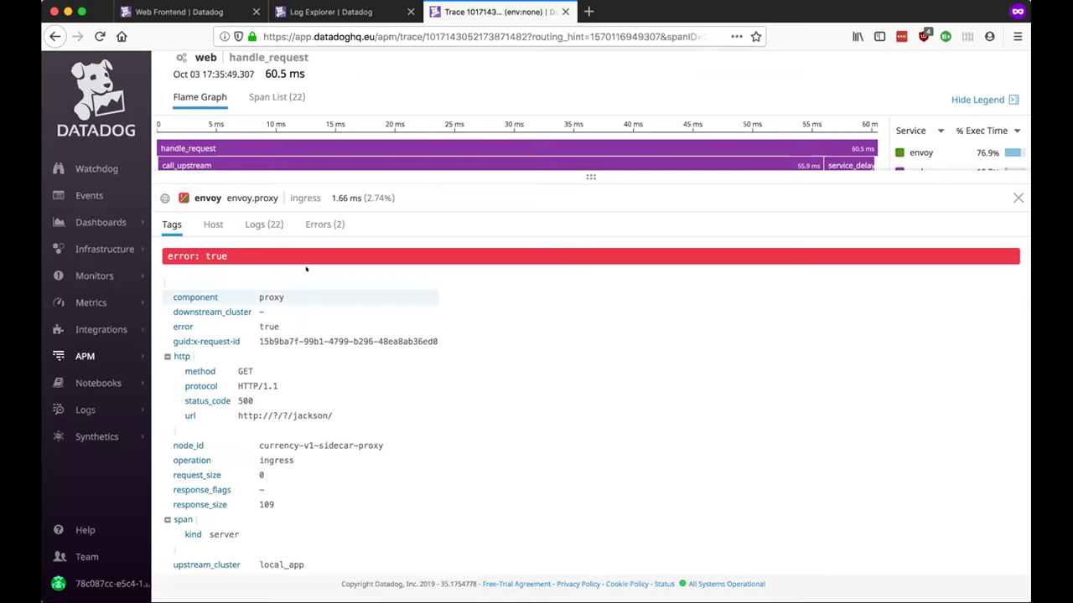
View the trace's errors and read the full stack trace of the currency handle_request error.
left_click(322, 222)
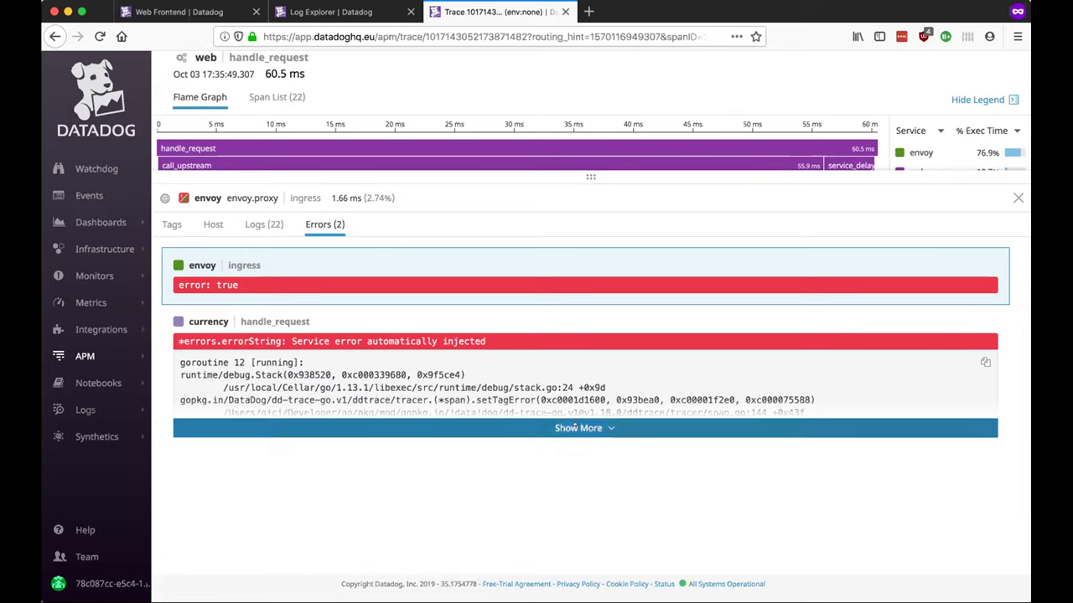
left_click(578, 428)
scroll(577, 421, "down", 4)
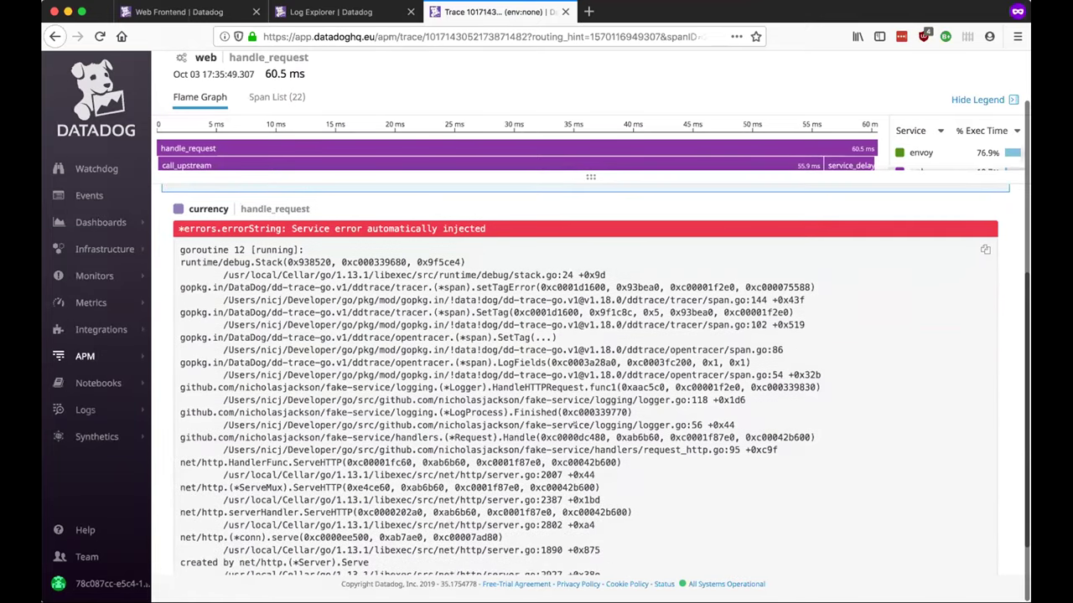
scroll(576, 420, "down", 1)
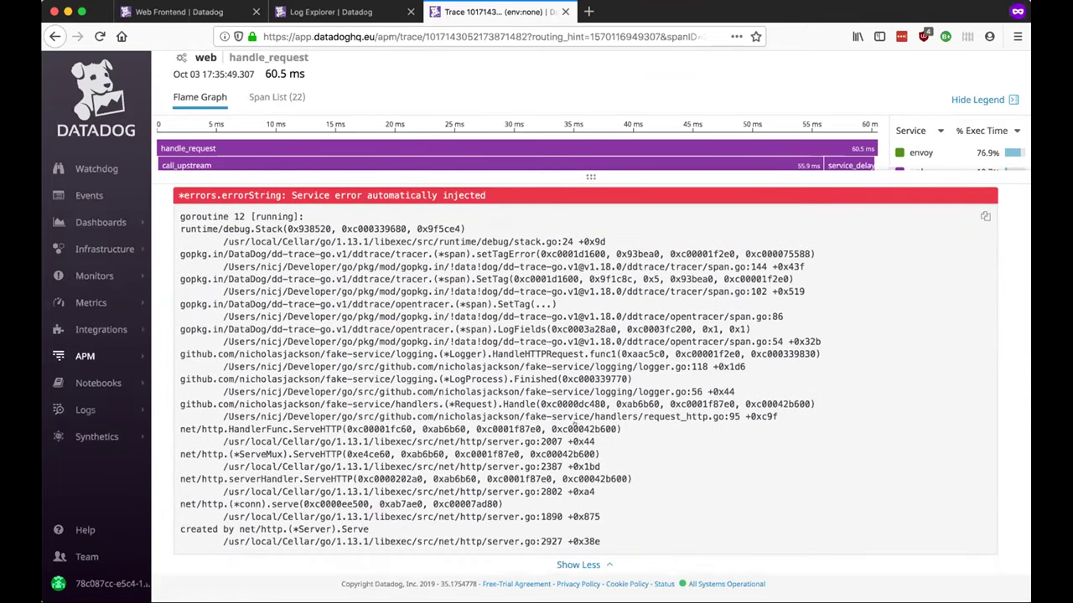
scroll(575, 427, "up", 4)
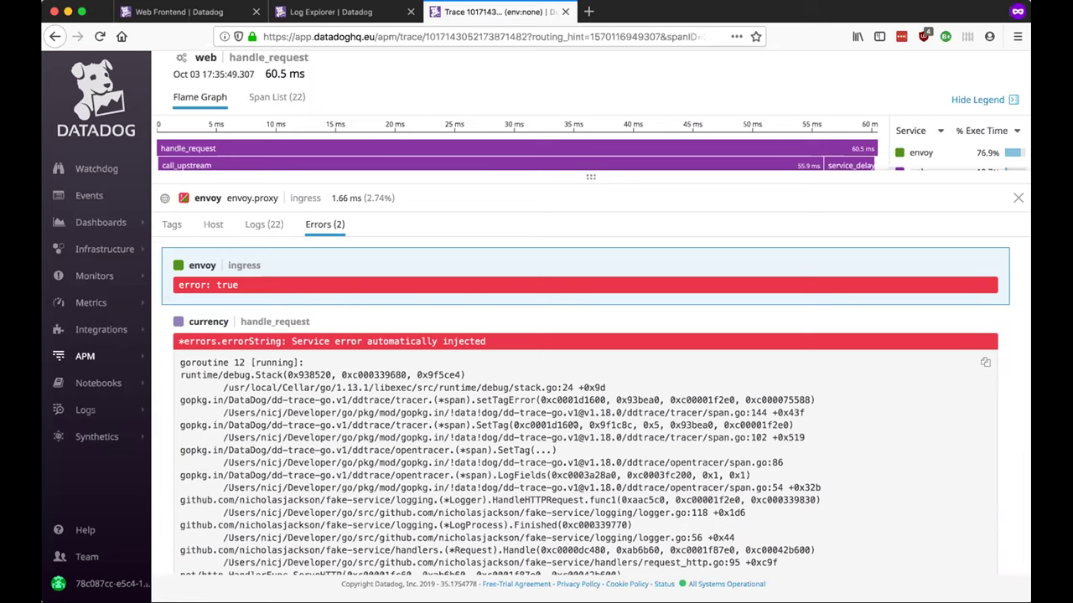
Review the log entries linked to this trace, open an api service entry separately and close it again.
left_click(266, 226)
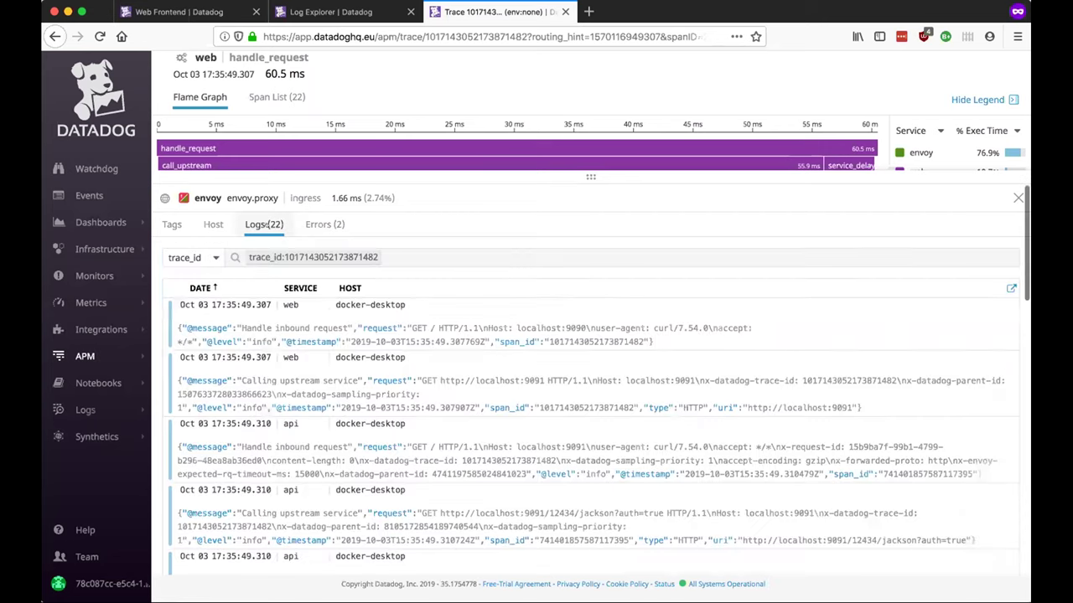
scroll(497, 381, "down", 2)
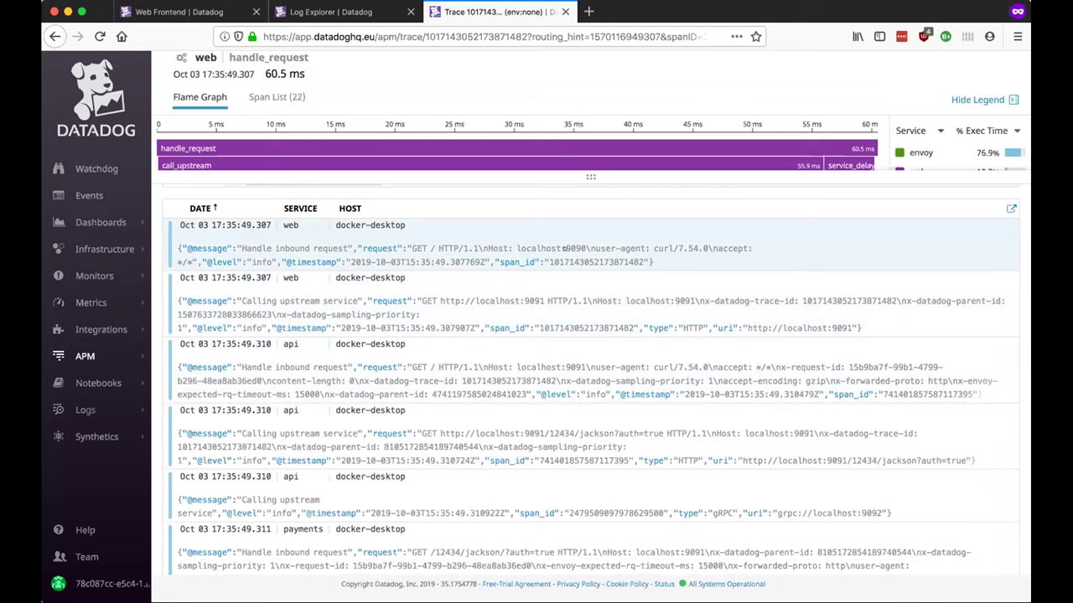
scroll(551, 358, "down", 3)
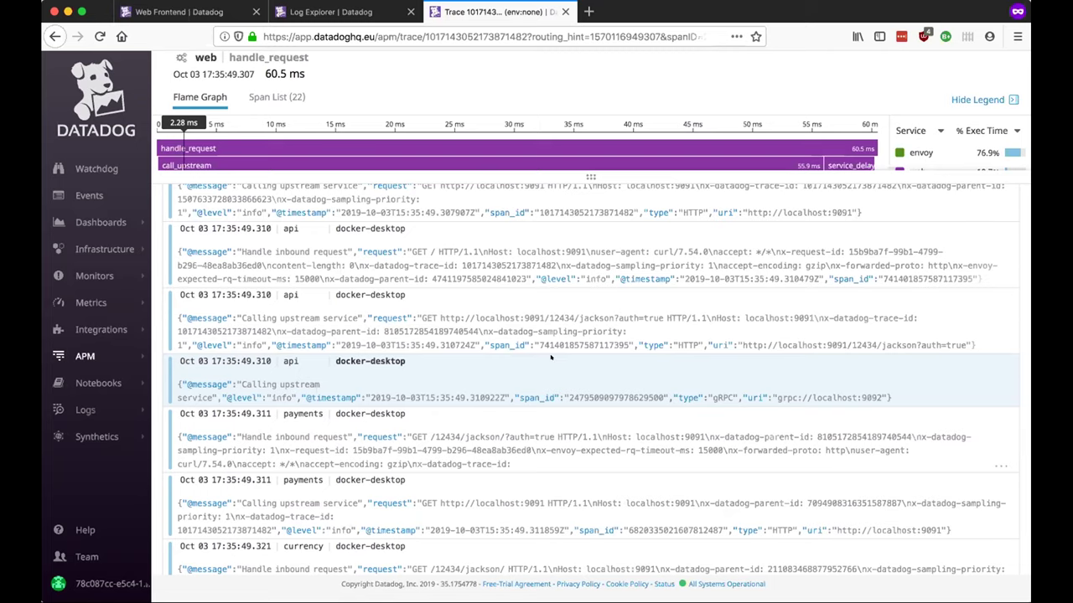
left_click(550, 358)
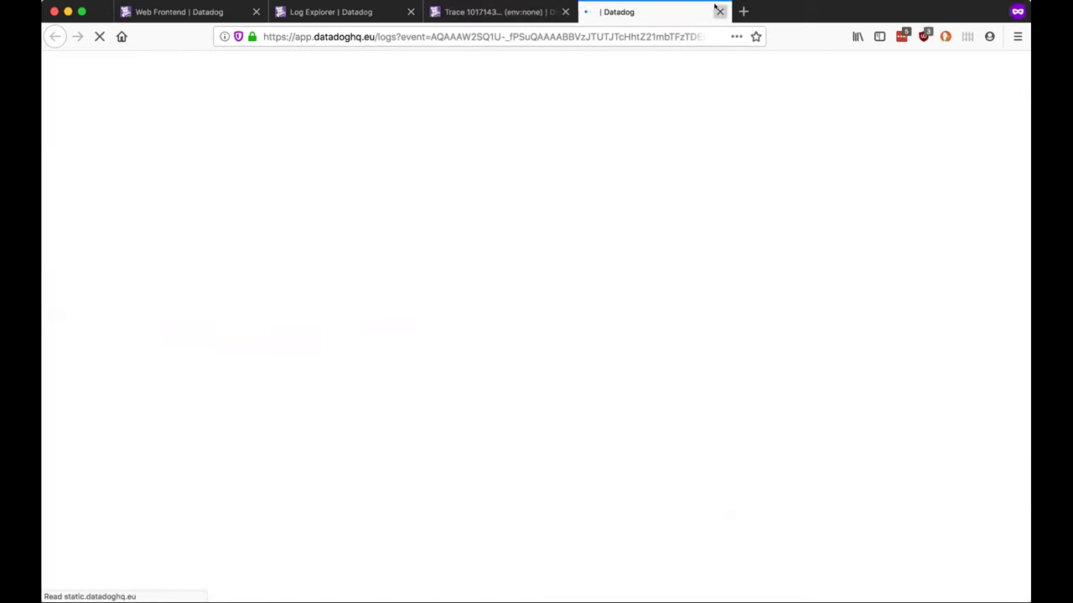
left_click(719, 11)
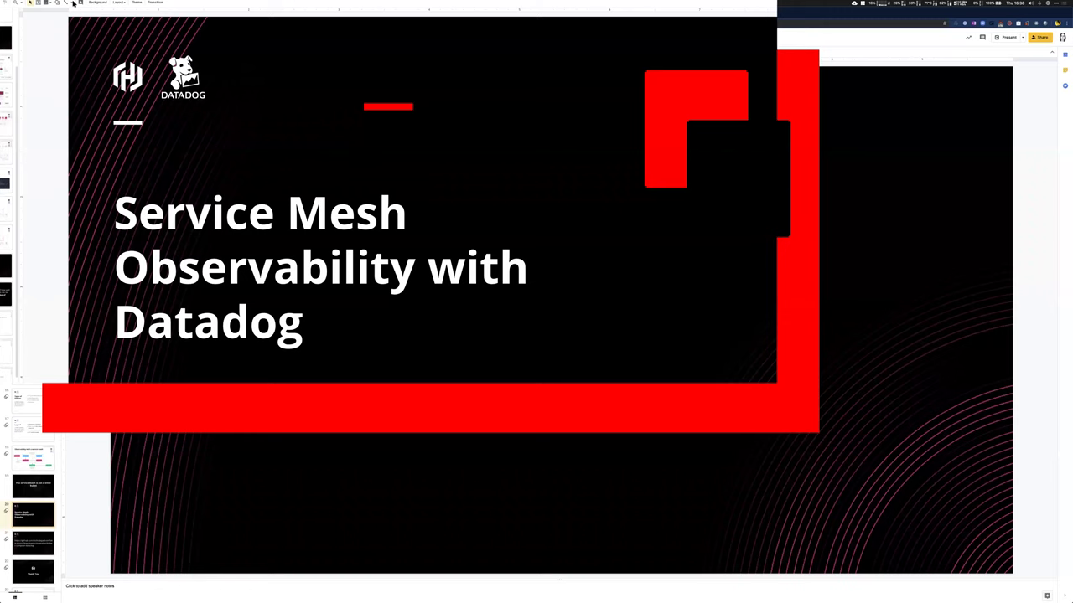
Switch from the slides to the Web Frontend dashboard in Chrome and view the Upstream Requests - Payments graphs.
key("ctrl+Tab")
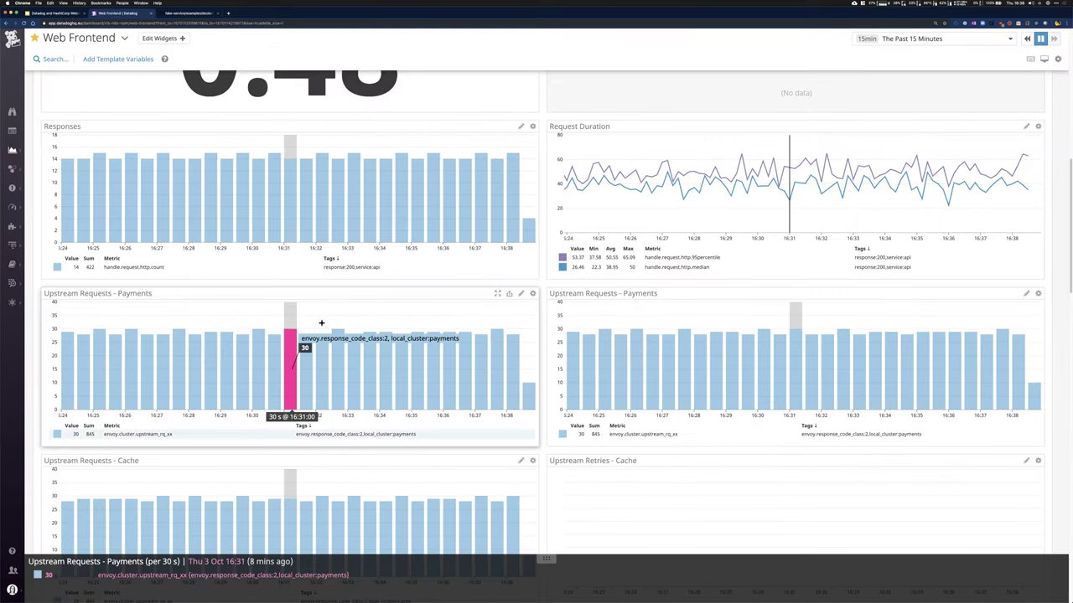
scroll(377, 309, "down", 1)
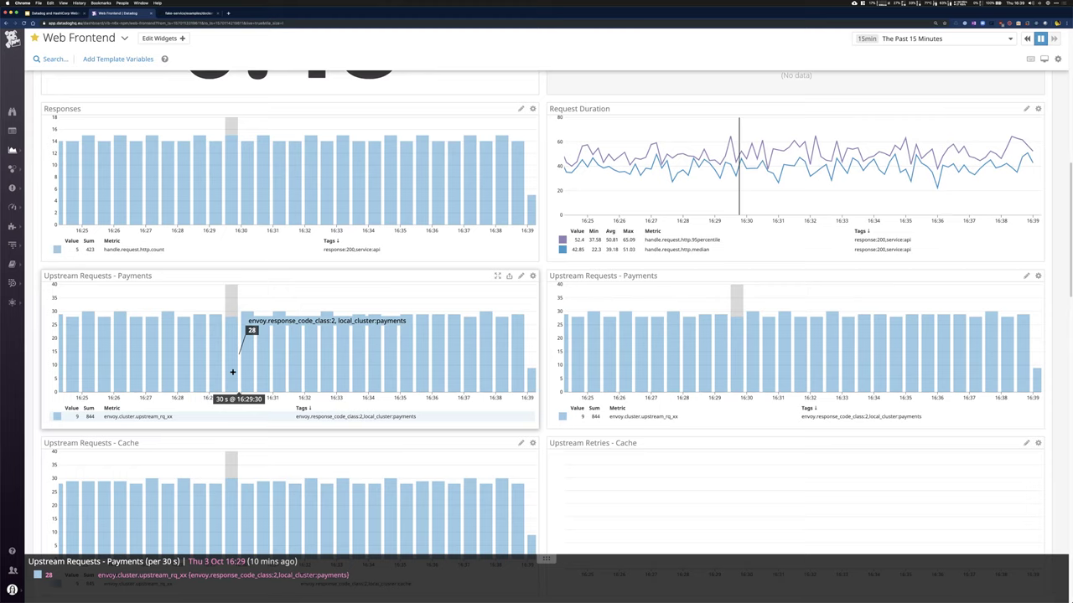
Open the first Upstream Requests - Payments graph for editing and search its metric choices for "cx".
left_click(520, 276)
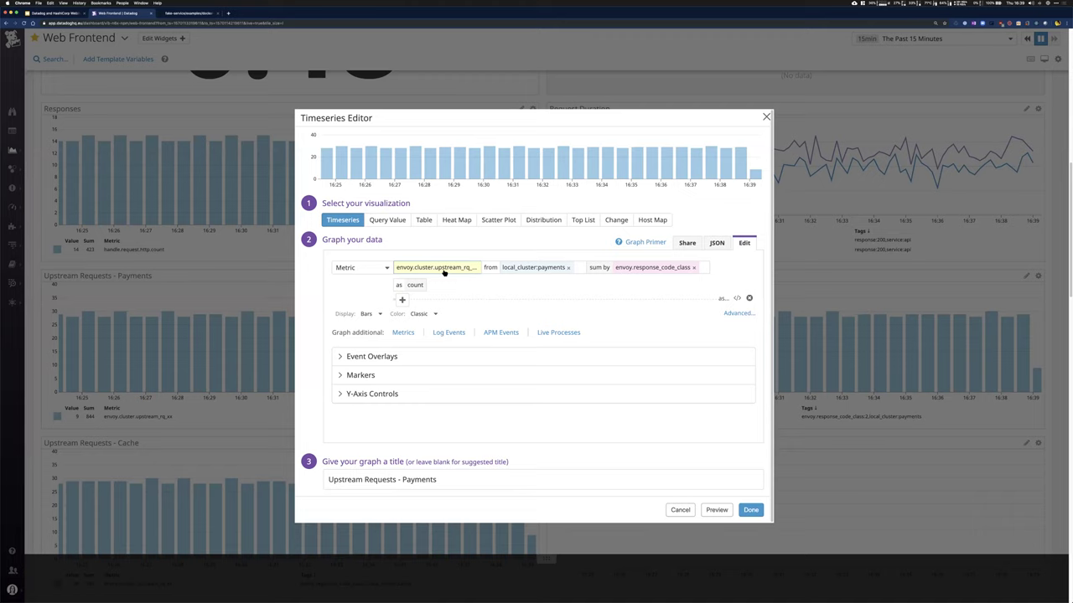
left_click(444, 270)
type("cx")
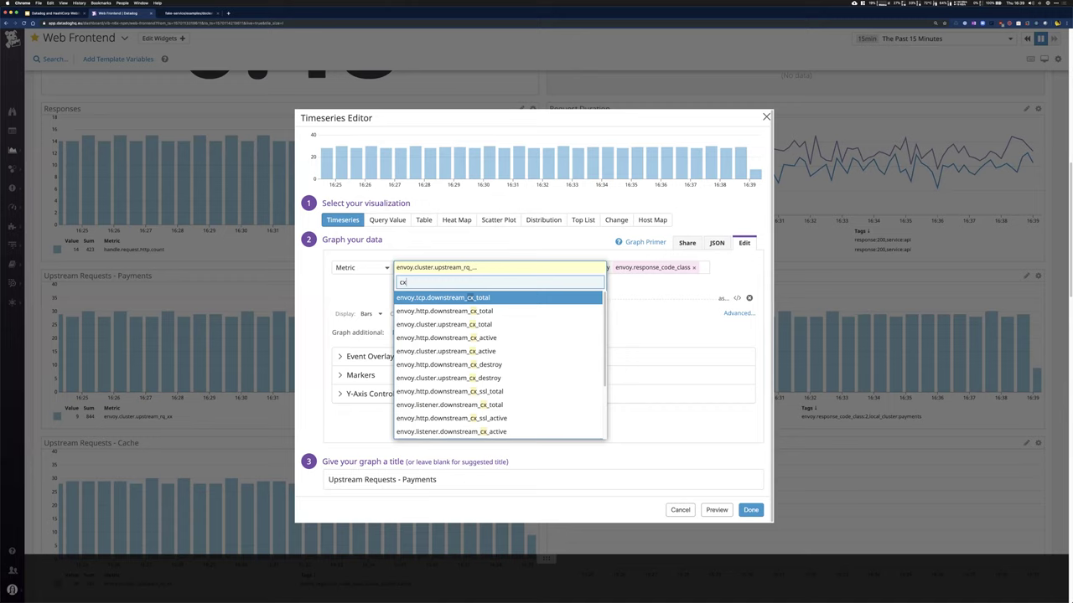
key("Down")
key("Down")
key("Down")
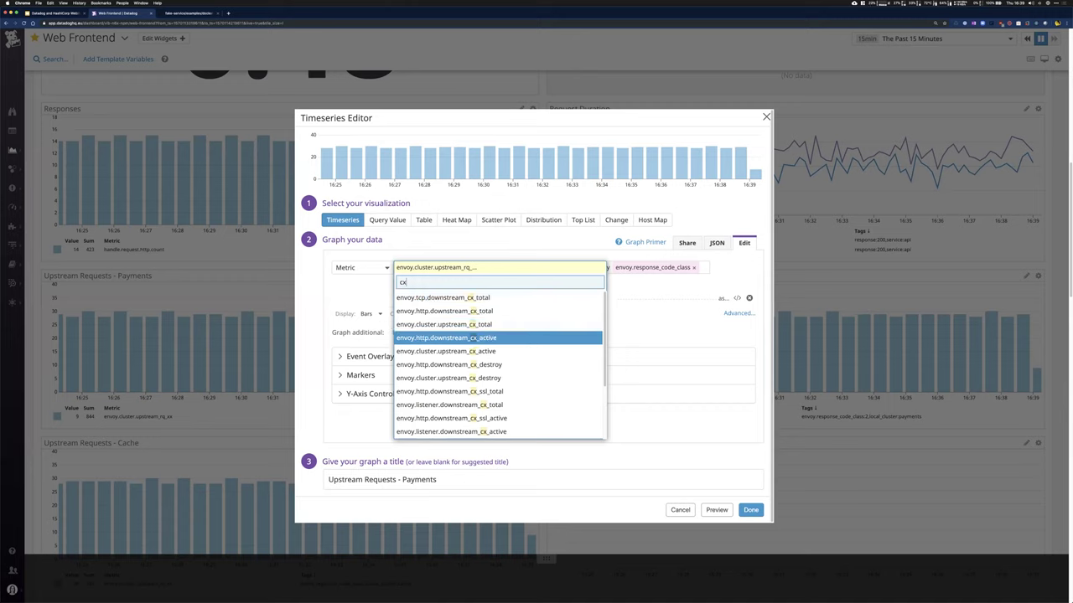
Search the metric choices for "by", browse the envoy downstream byte metrics, and leave the graph editor without saving.
key("BackSpace")
key("BackSpace")
type("by")
key("Down")
key("Down")
key("Down")
key("Down")
key("Down")
key("Down")
key("Down")
key("Down")
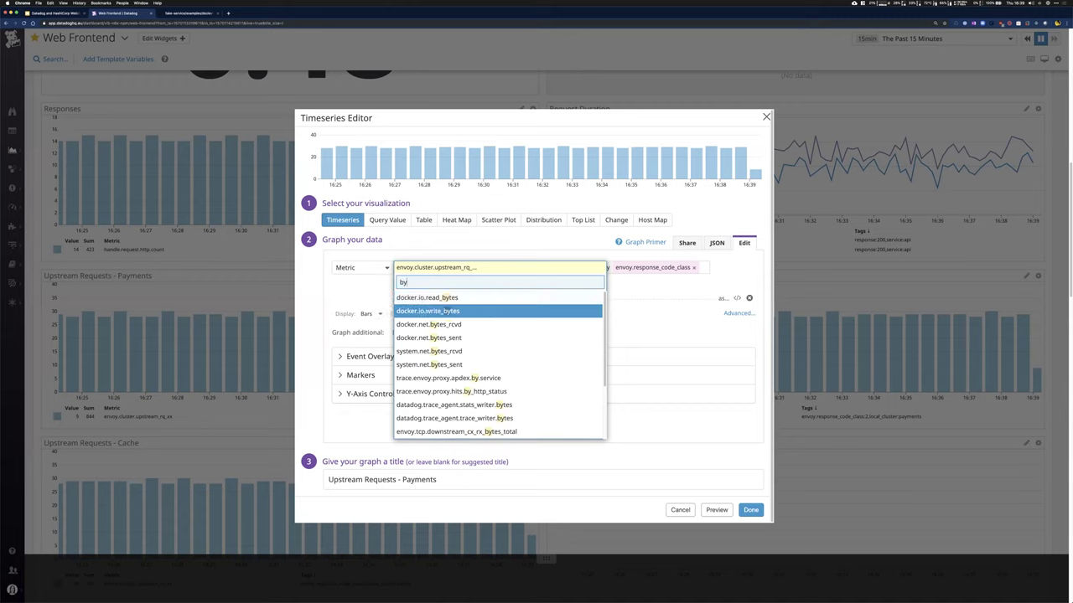
key("Down")
key("Down")
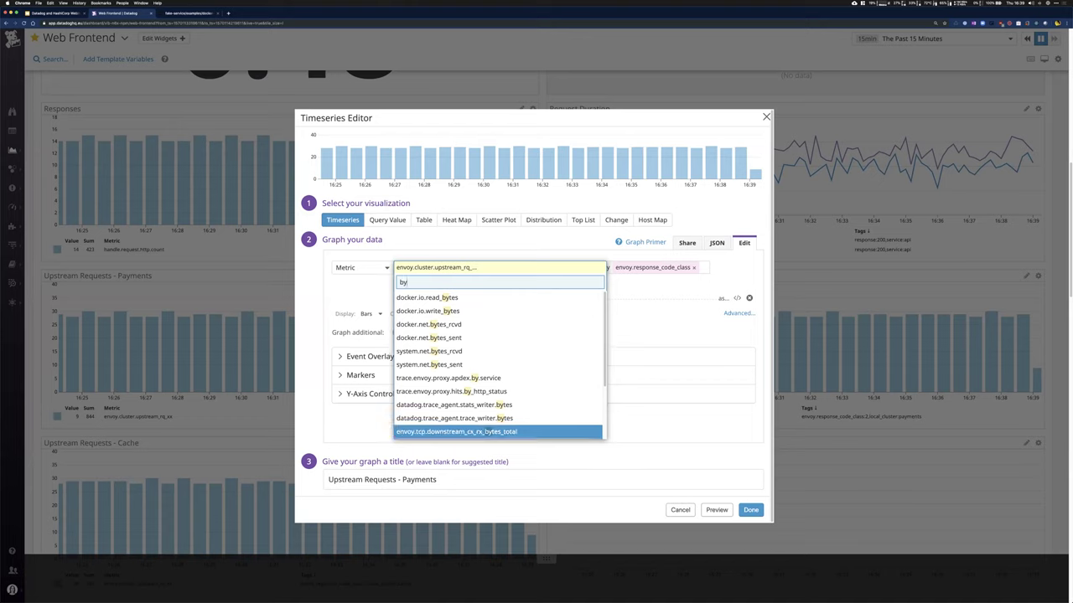
key("Down")
key("Down")
key("Down")
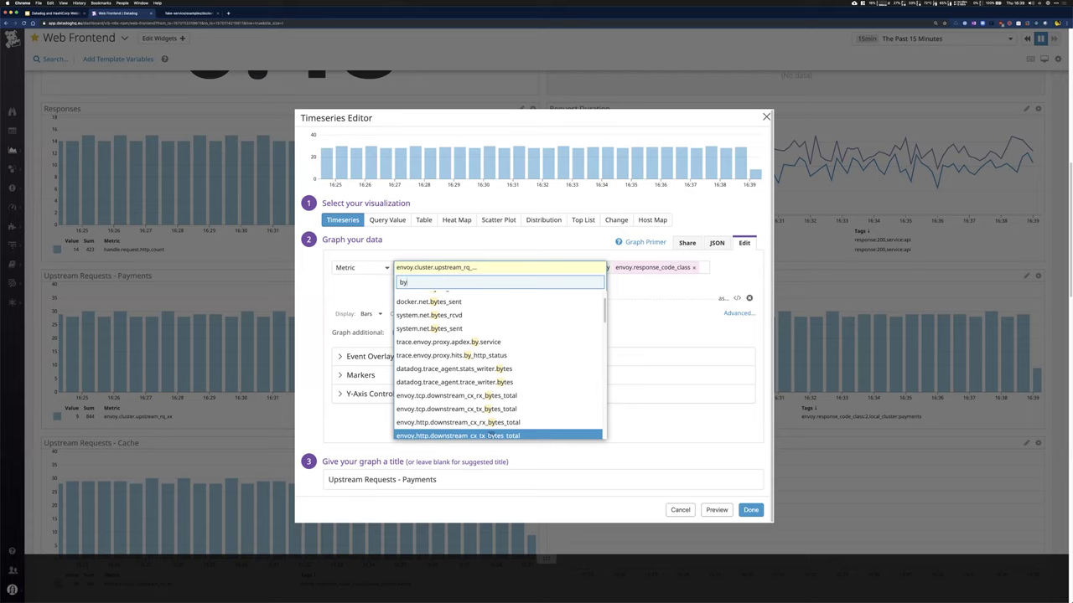
left_click(744, 271)
key("Escape")
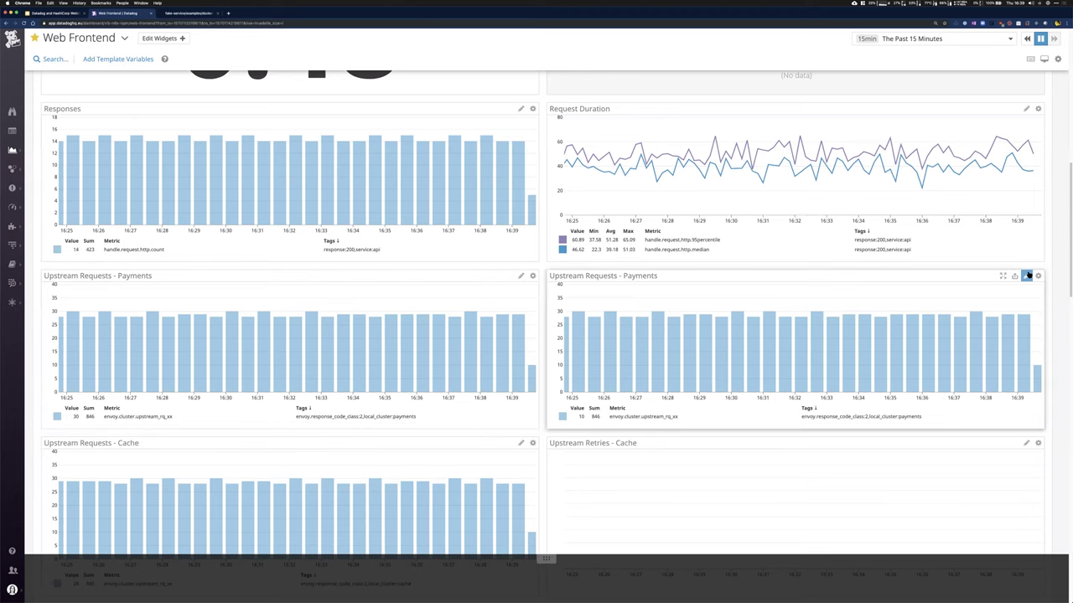
Review the dashboard from the Web section through the Currency Service errors and the Upstream Retries - Currency graph.
mouse_move(688, 319)
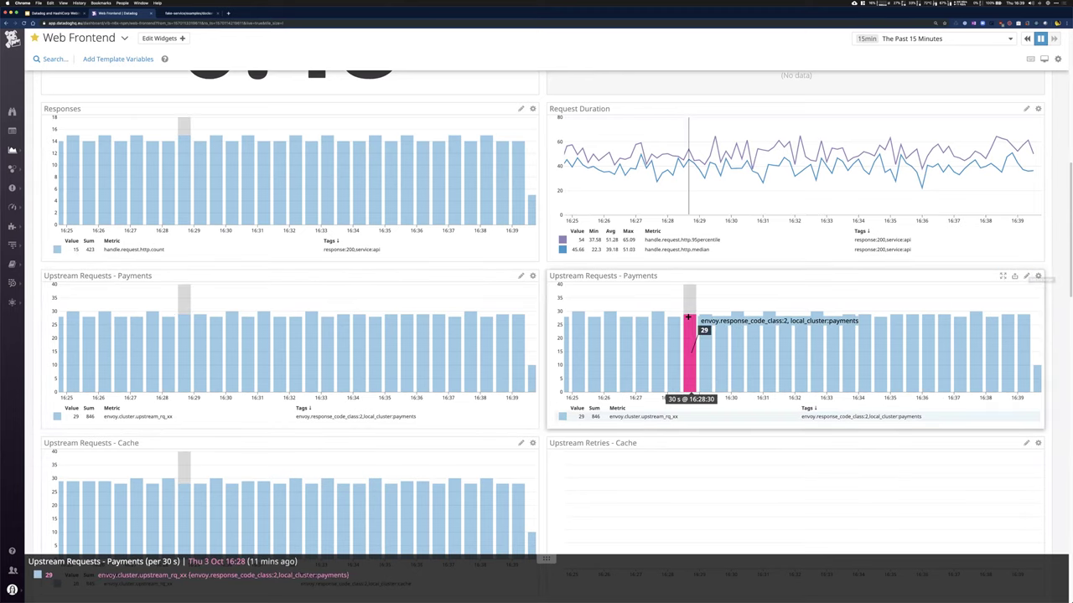
scroll(689, 320, "up", 5)
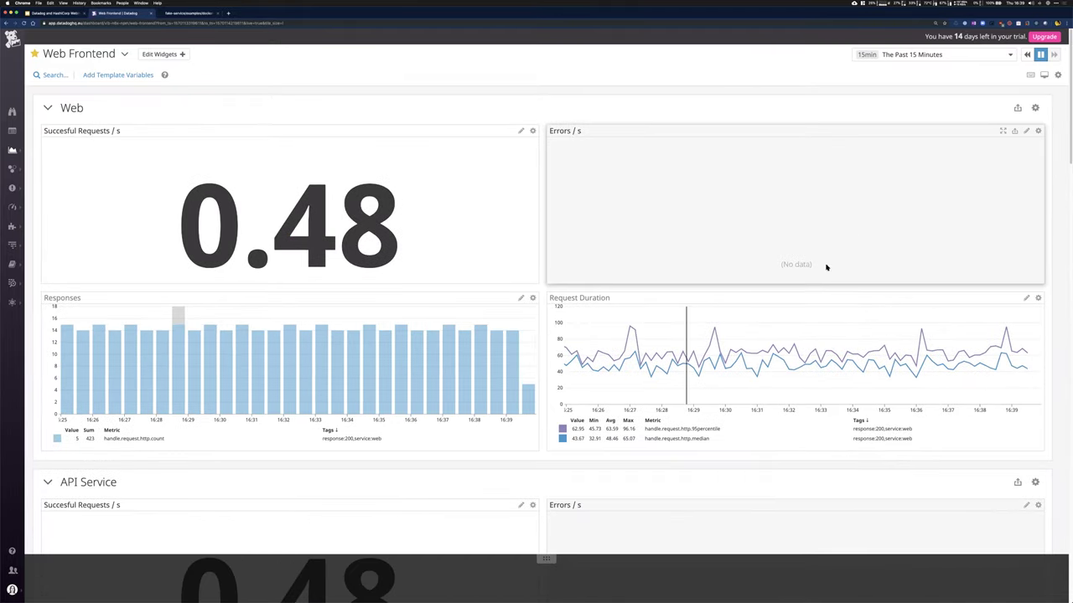
scroll(763, 233, "down", 12)
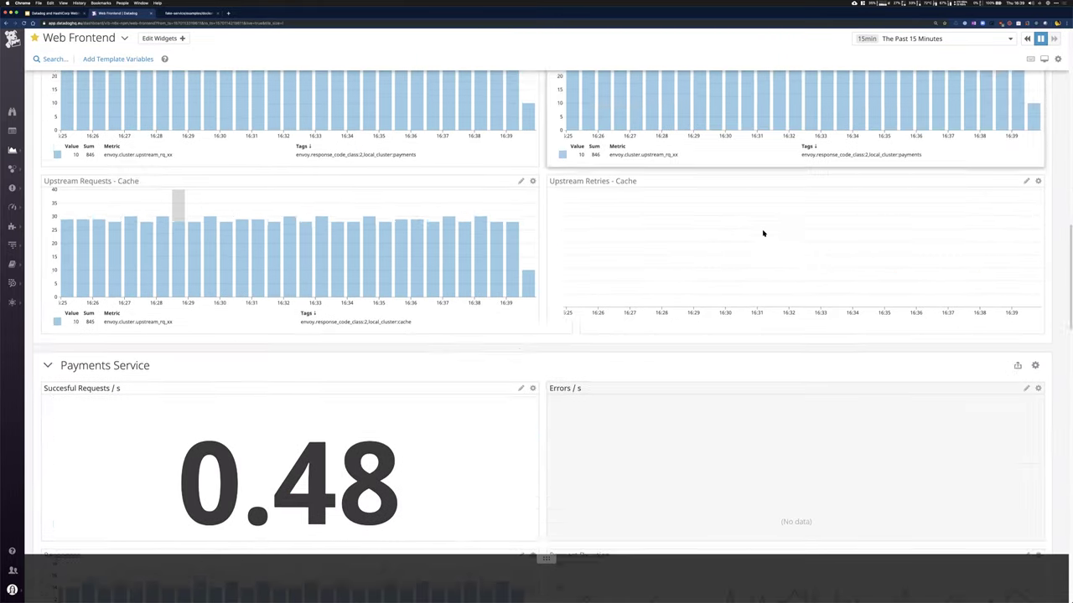
scroll(763, 233, "down", 6)
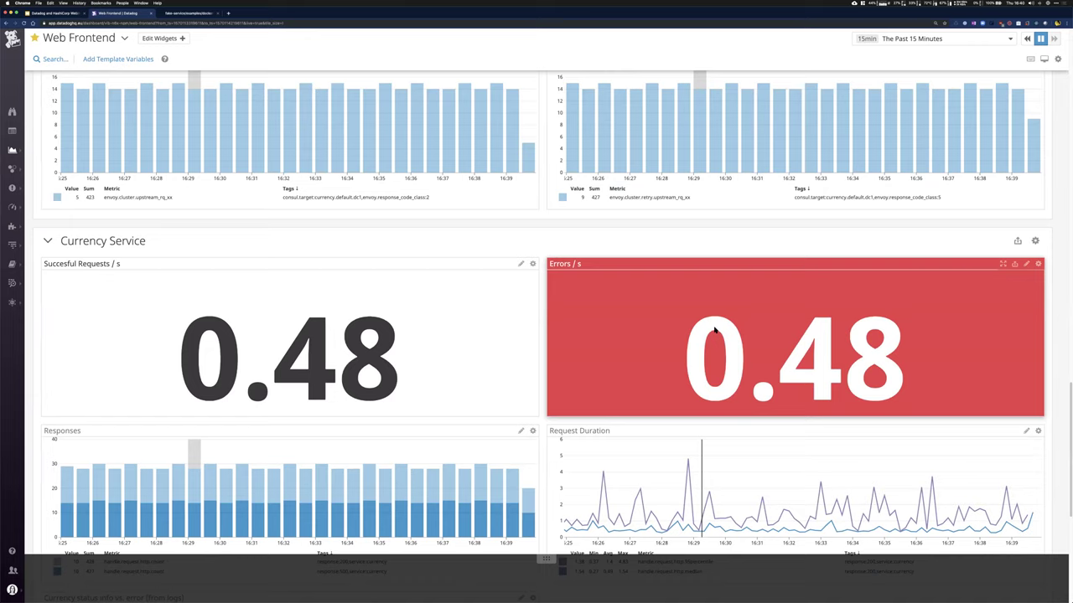
scroll(715, 330, "up", 3)
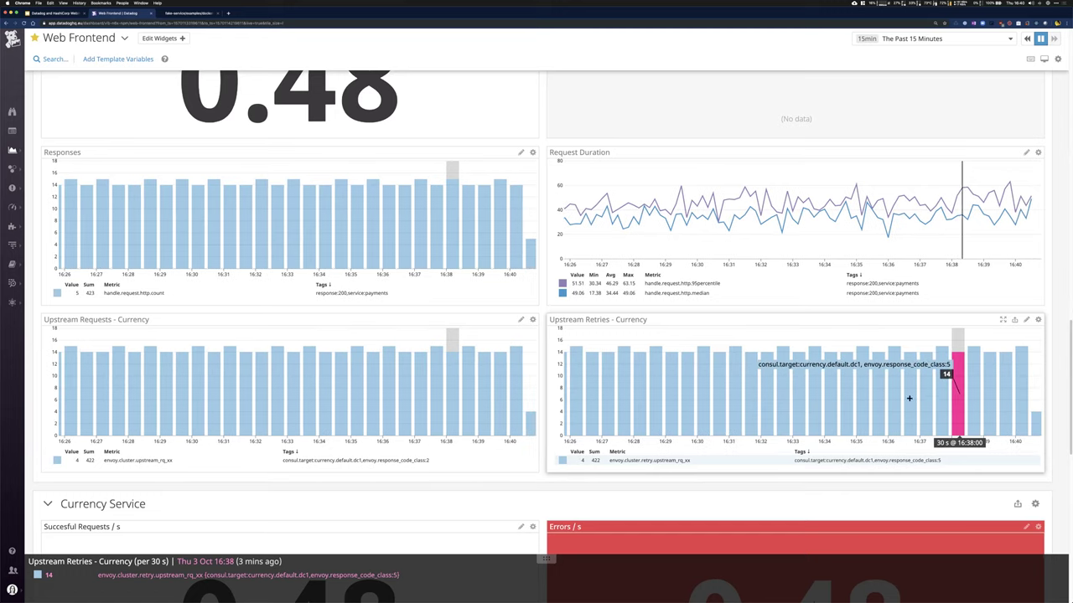
scroll(901, 377, "down", 2)
scroll(905, 400, "up", 3)
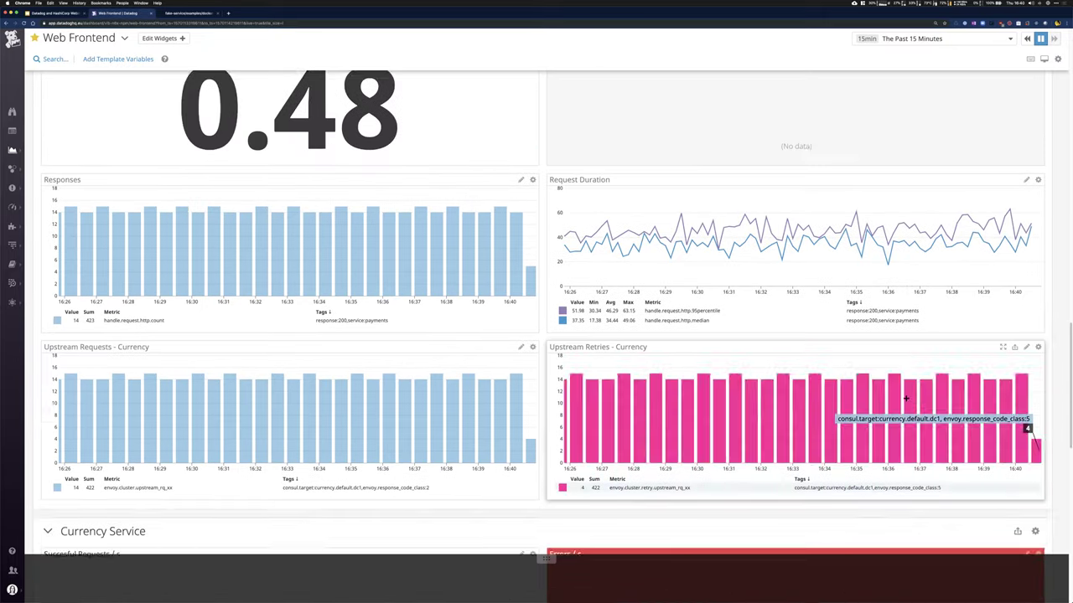
Open the 35.5 ms web handle_request trace from the APM Trace List and enlarge its span details.
key("super+Tab")
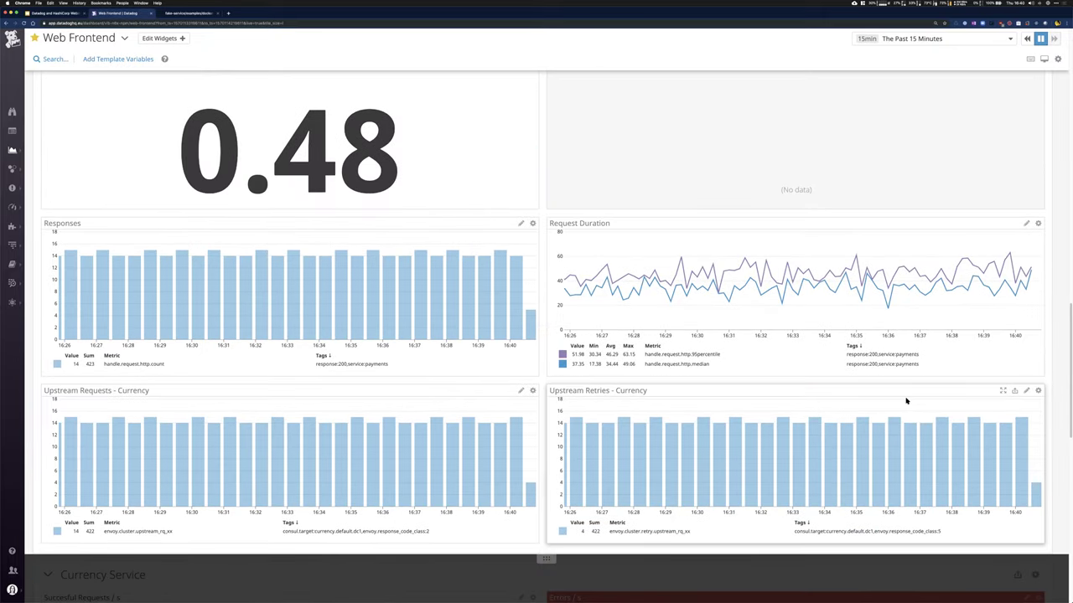
mouse_move(12, 226)
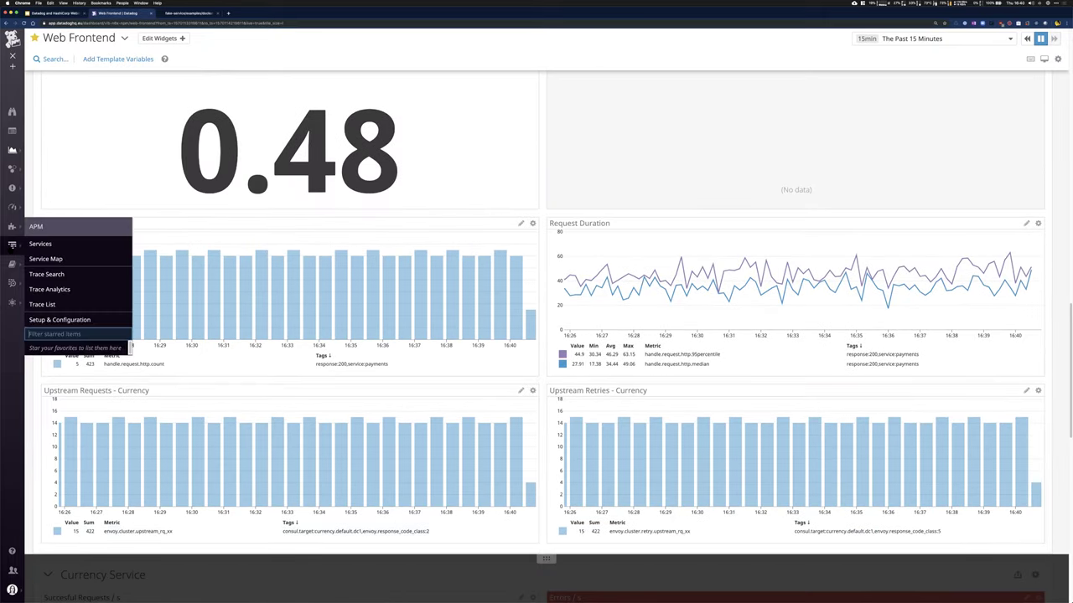
left_click(57, 307)
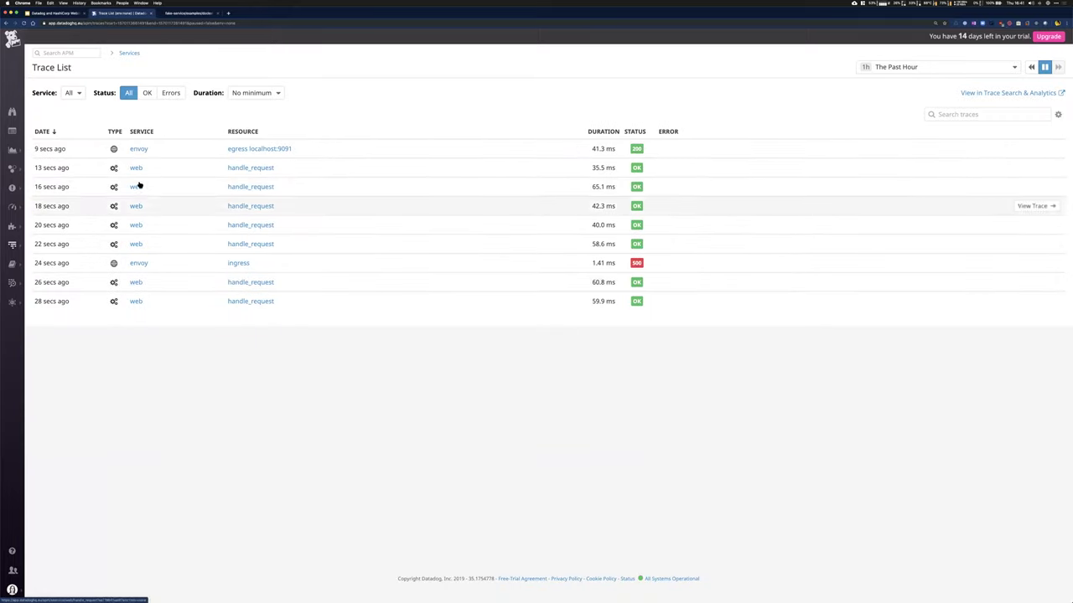
left_click(137, 168)
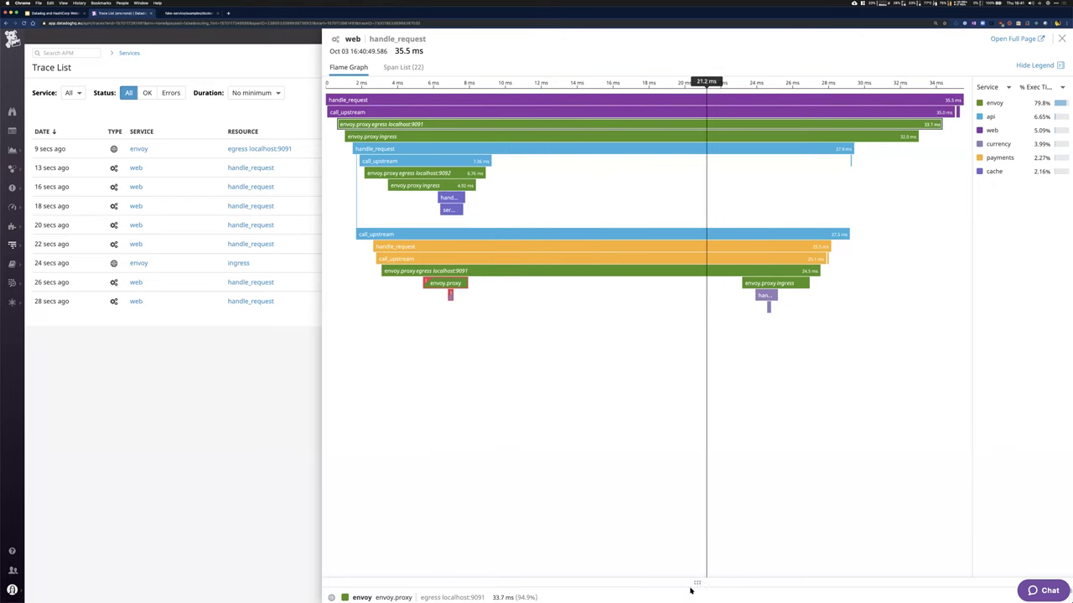
left_click_drag(697, 582, 673, 330)
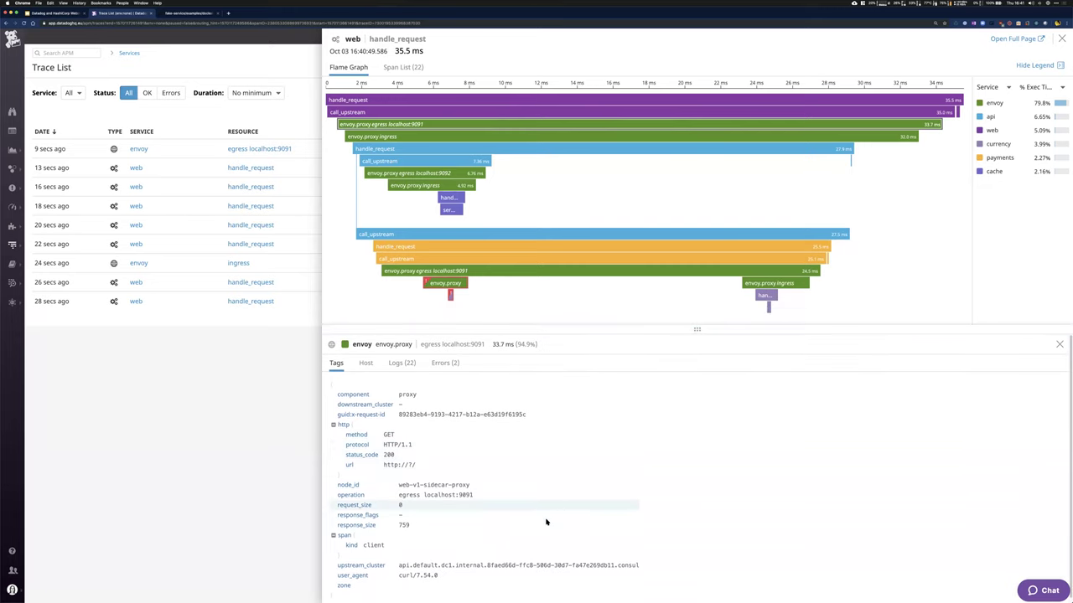
Examine the tags of the api, cache-path and payments spans, ending on the envoy egress localhost:9091 span below payments call_upstream.
left_click(513, 149)
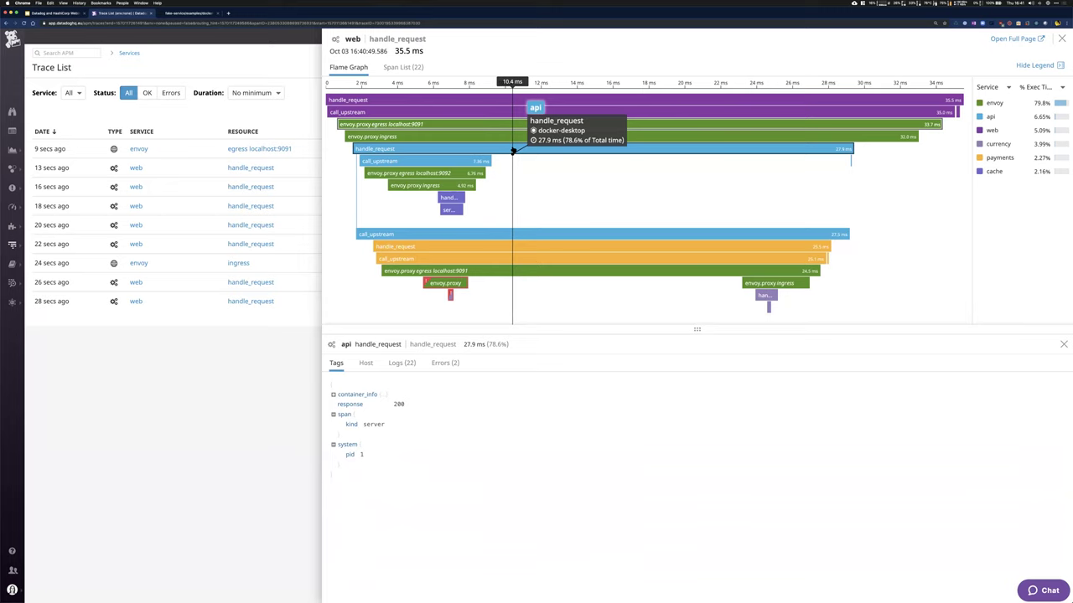
left_click(470, 162)
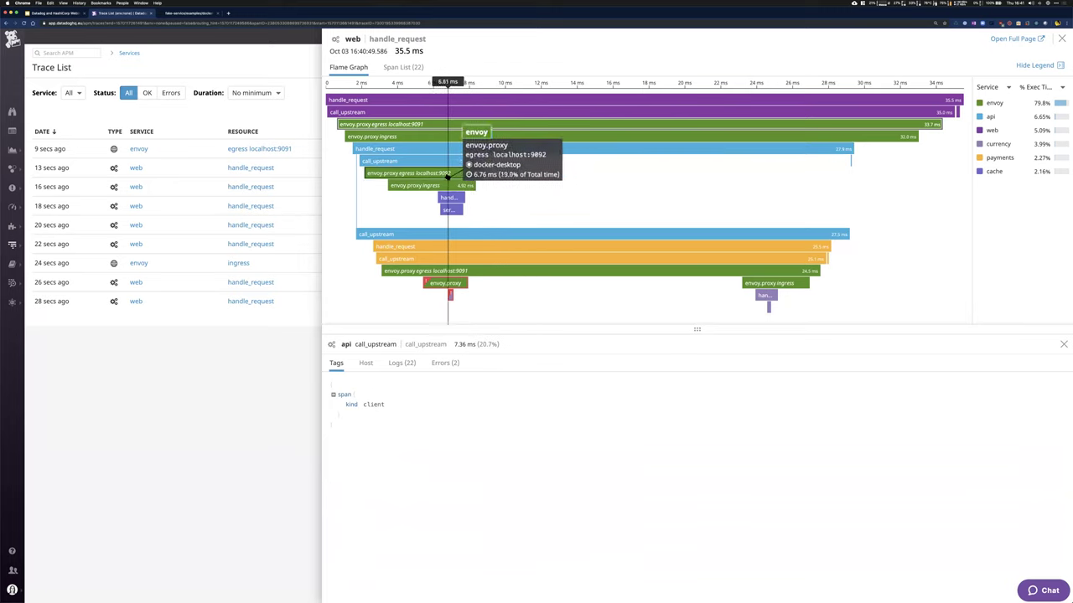
left_click(448, 186)
left_click(448, 199)
left_click(501, 271)
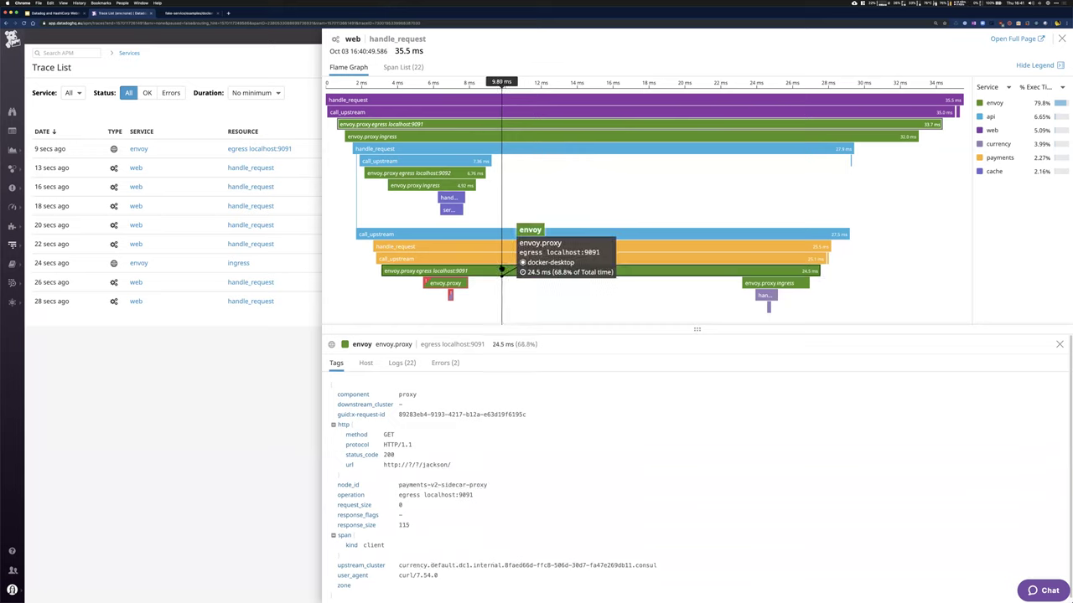
left_click(526, 259)
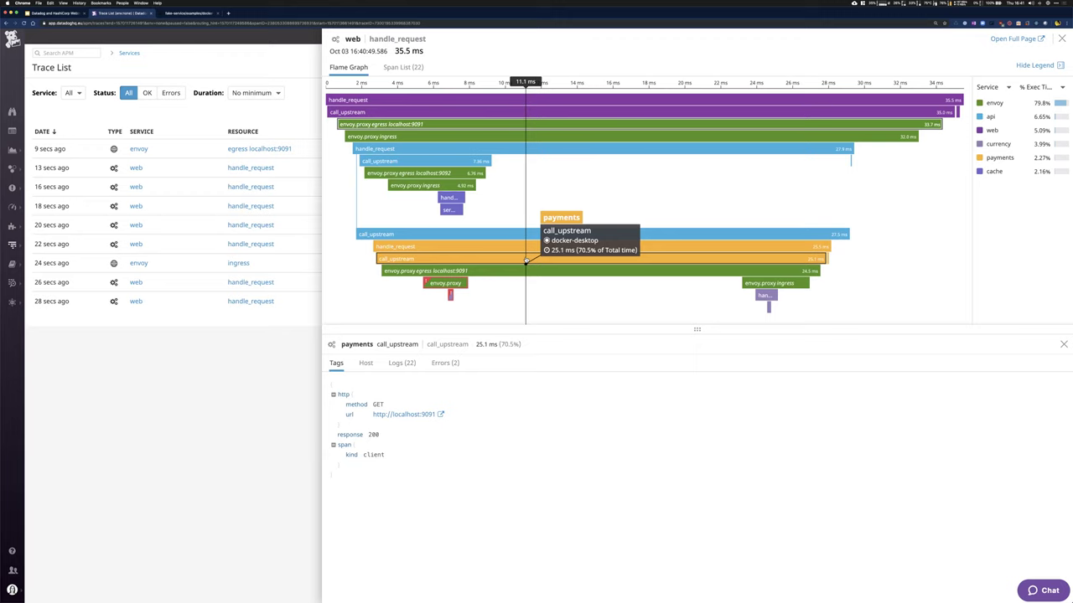
left_click(513, 272)
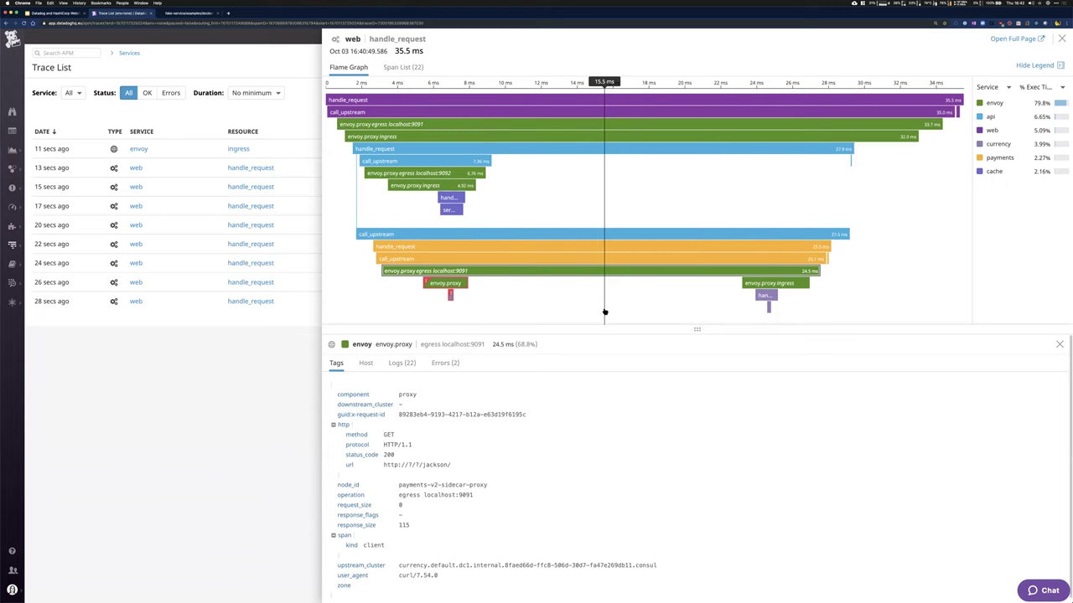
Switch to Neovim in the terminal, show the fake-service file tree and expand the handlers folder.
key("super+Tab")
key("super+Tab")
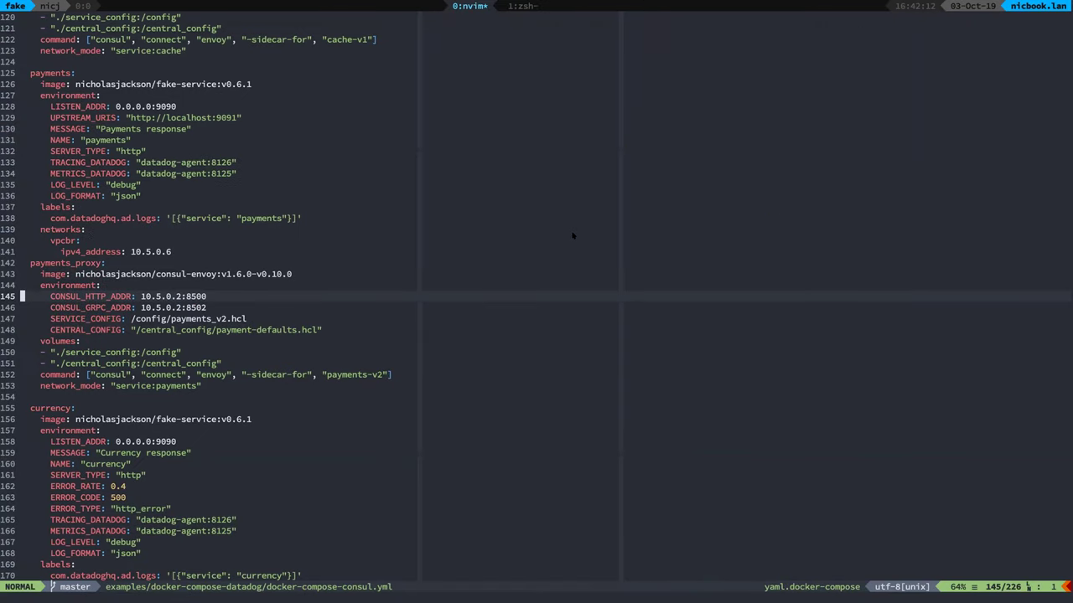
key("ctrl+n")
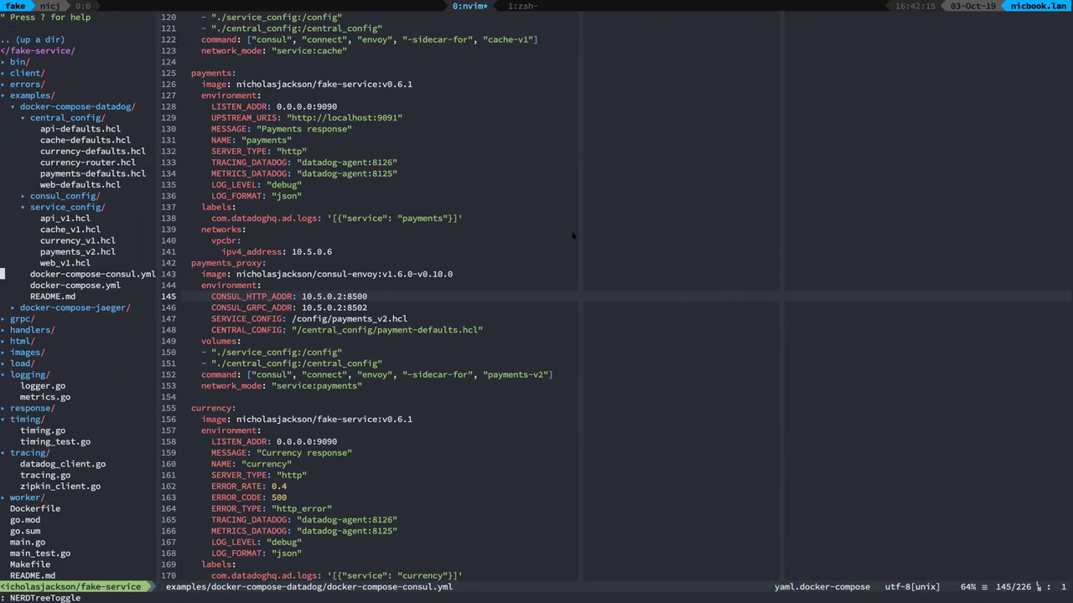
key("k")
key("k")
key("k")
key("k")
key("k")
key("k")
key("k")
key("k")
key("k")
key("k")
key("j")
key("j")
key("j")
key("j")
key("j")
key("j")
key("j")
key("j")
key("j")
key("j")
key("j")
key("j")
key("j")
key("j")
key("j")
key("o")
key("j")
key("ctrl+e")
key("ctrl+e")
key("ctrl+e")
key("ctrl+e")
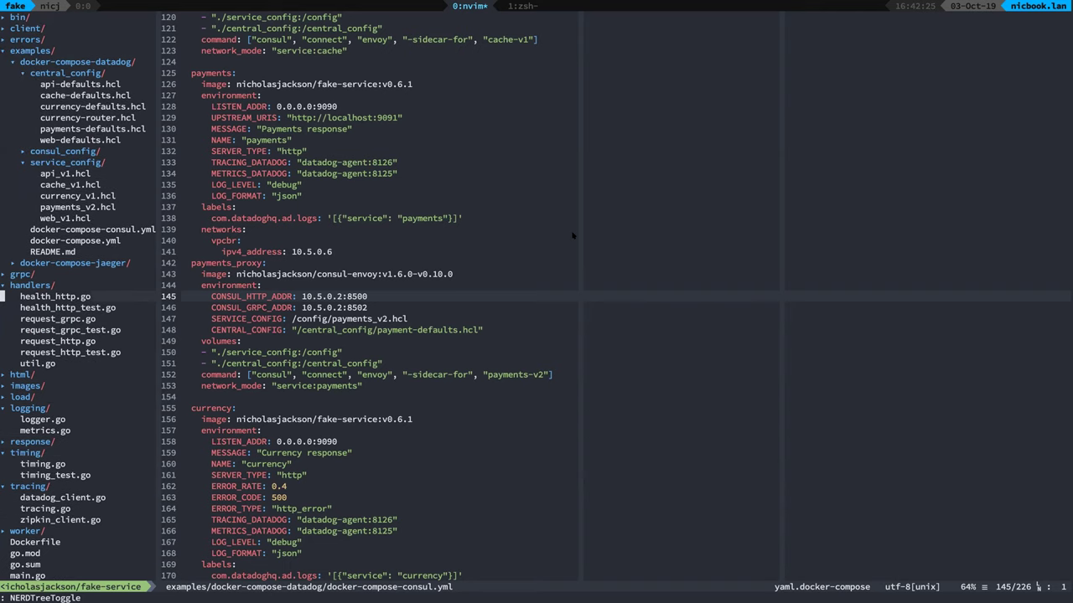
Preview health_http.go from the handlers folder, then open request_http.go for reading.
key("g")
key("o")
key("j")
key("j")
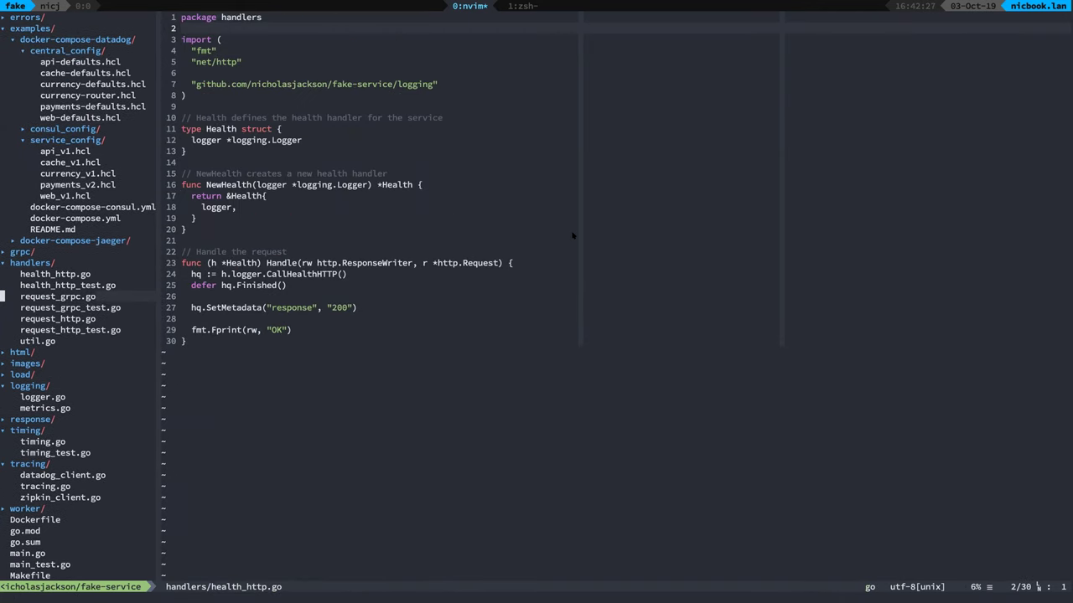
key("ctrl+e")
key("j")
key("j")
key("o")
key("ctrl+u")
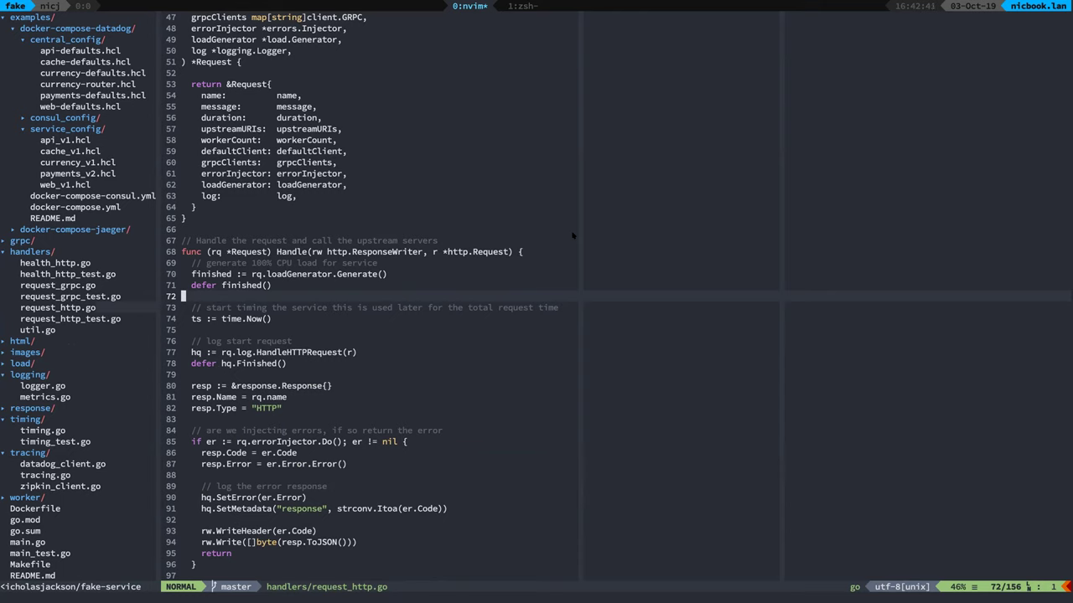
Read the start of the Handle function in request_http.go down to the rq.log.HandleHTTPRequest(r) call on line 77.
key("k")
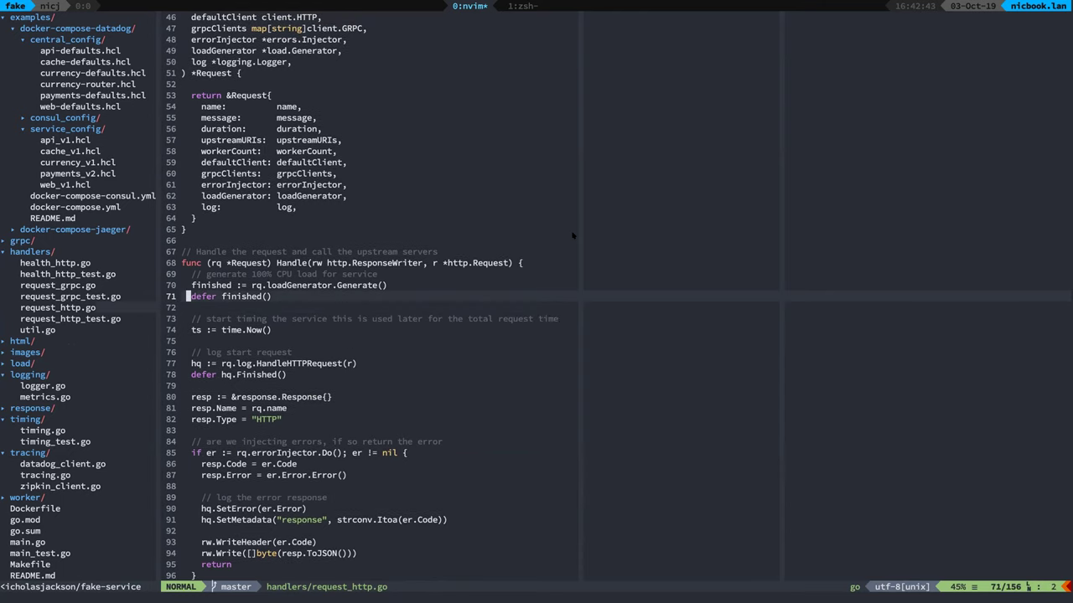
key("k")
key("j")
key("j")
key("j")
key("j")
key("j")
key("j")
key("j")
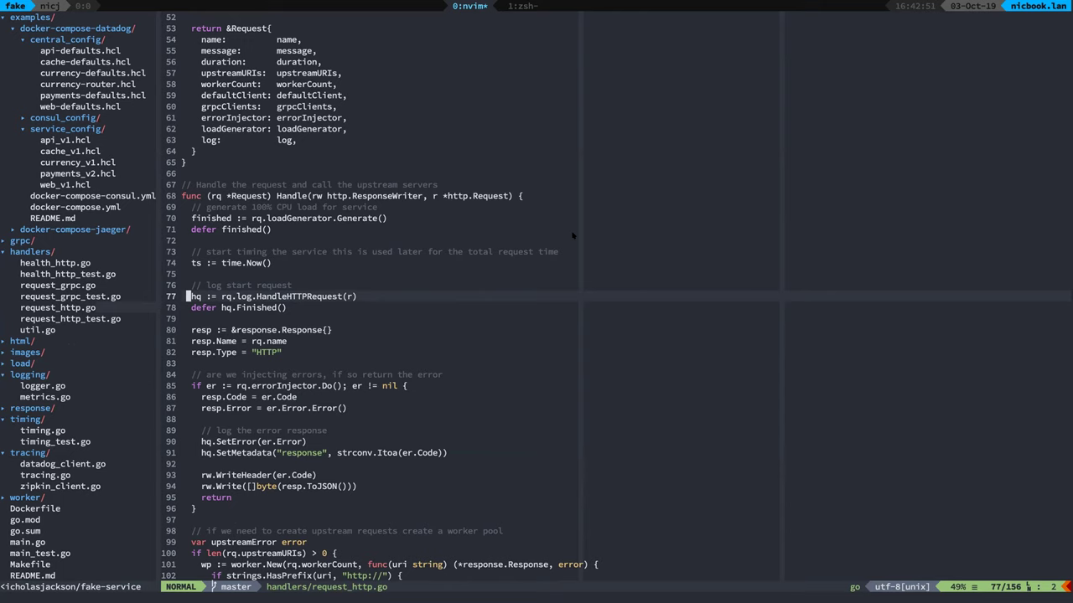
Search the project files for "log" and open logging/logger.go.
key("ctrl+p")
type("log")
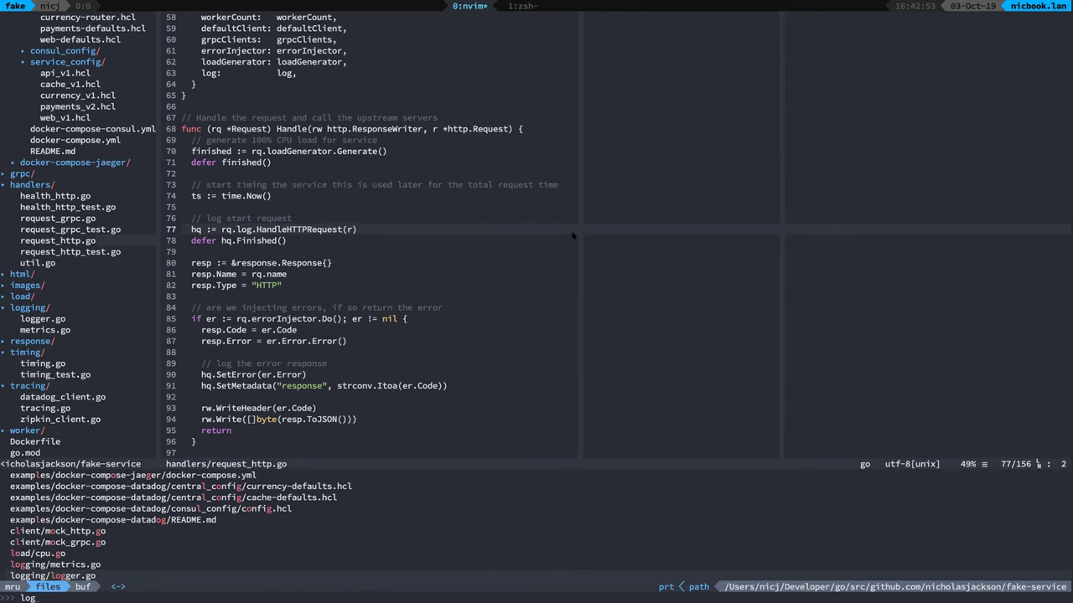
key("Return")
Go to the HandleHTTPRequest function in logger.go and examine how the span context is extracted, stopping at the wireContext line 84.
key("j")
key("j")
key("j")
key("j")
key("j")
key("j")
key("j")
key("j")
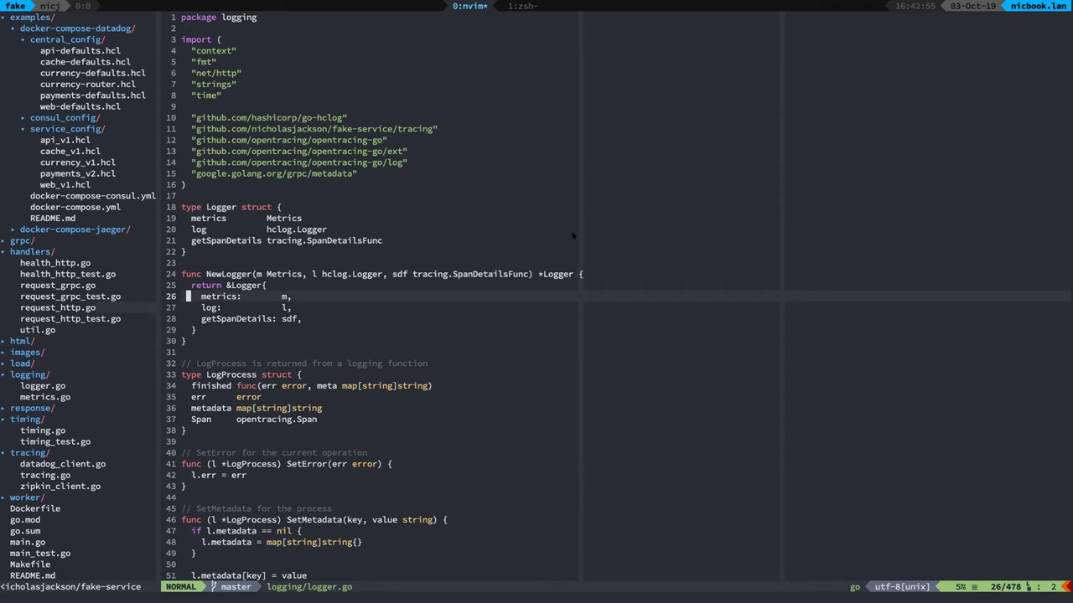
key("j")
key("j")
key("j")
key("j")
key("j")
key("j")
key("j")
key("j")
key("j")
key("j")
key("j")
key("j")
key("j")
key("j")
key("j")
key("j")
key("j")
key("j")
key("j")
key("j")
key("j")
key("j")
key("j")
key("j")
key("j")
key("j")
key("j")
key("j")
key("j")
key("j")
key("j")
key("j")
key("j")
key("j")
key("j")
key("j")
key("j")
key("j")
key("j")
key("j")
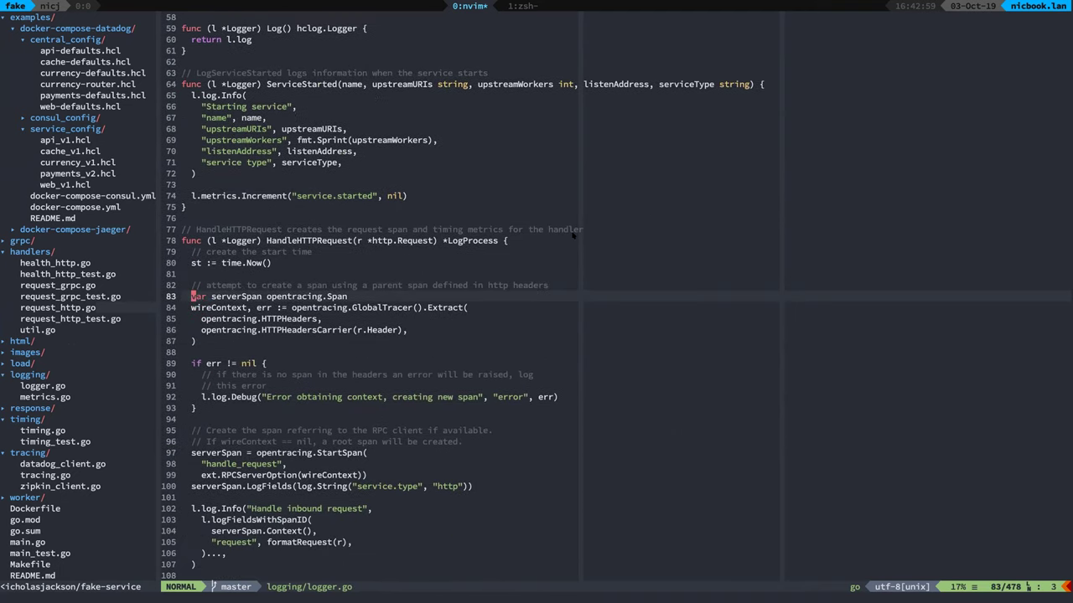
key("k")
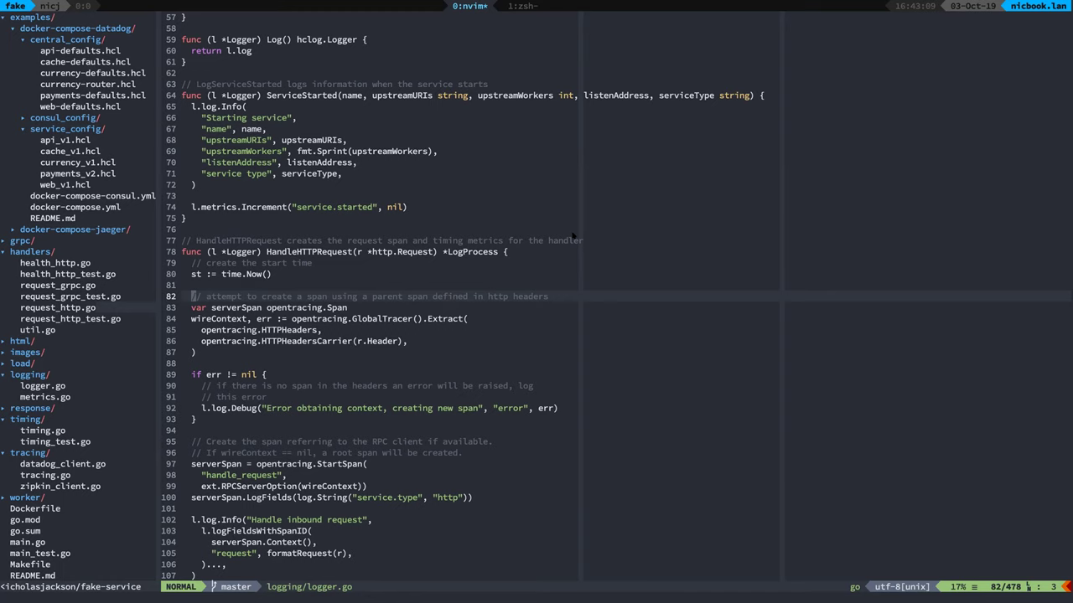
key("j")
key("j")
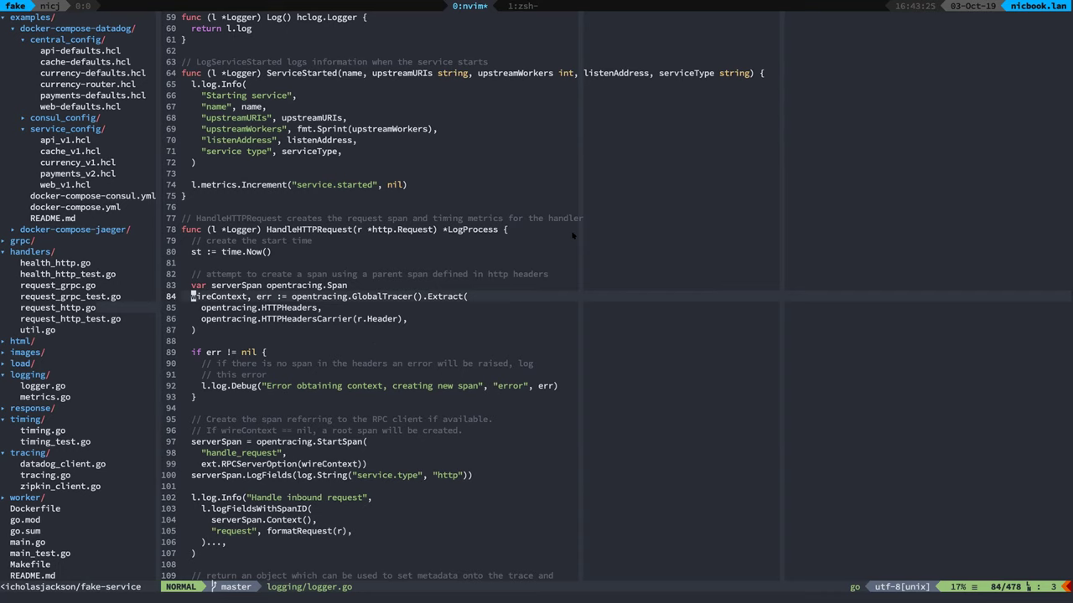
Switch to the Datadog trace in Chrome and inspect the api call_upstream and lower envoy egress localhost:9091 spans.
key("super+Tab")
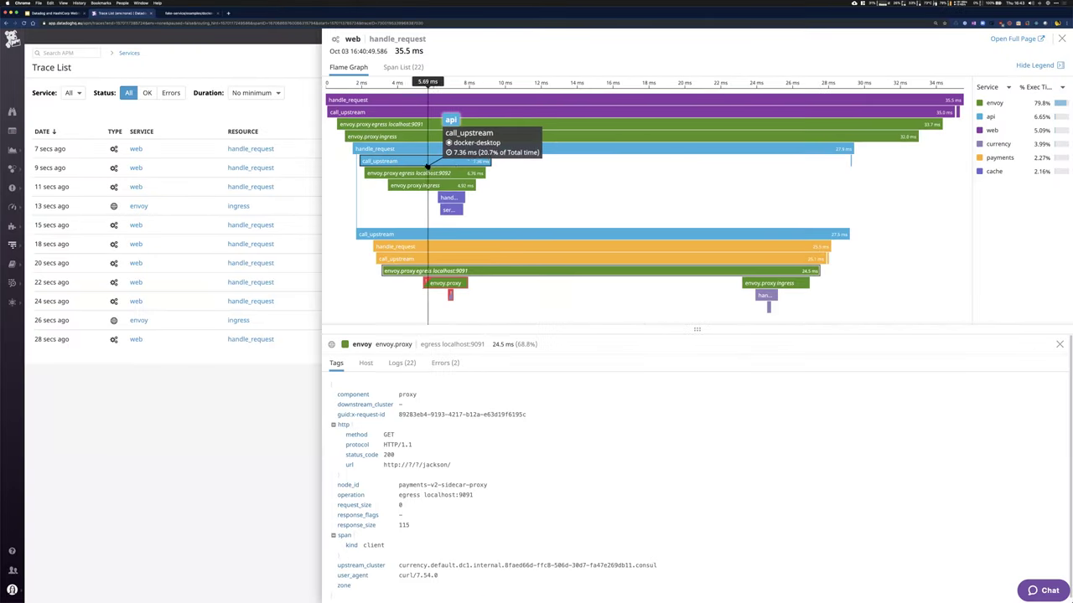
left_click(453, 162)
left_click(480, 270)
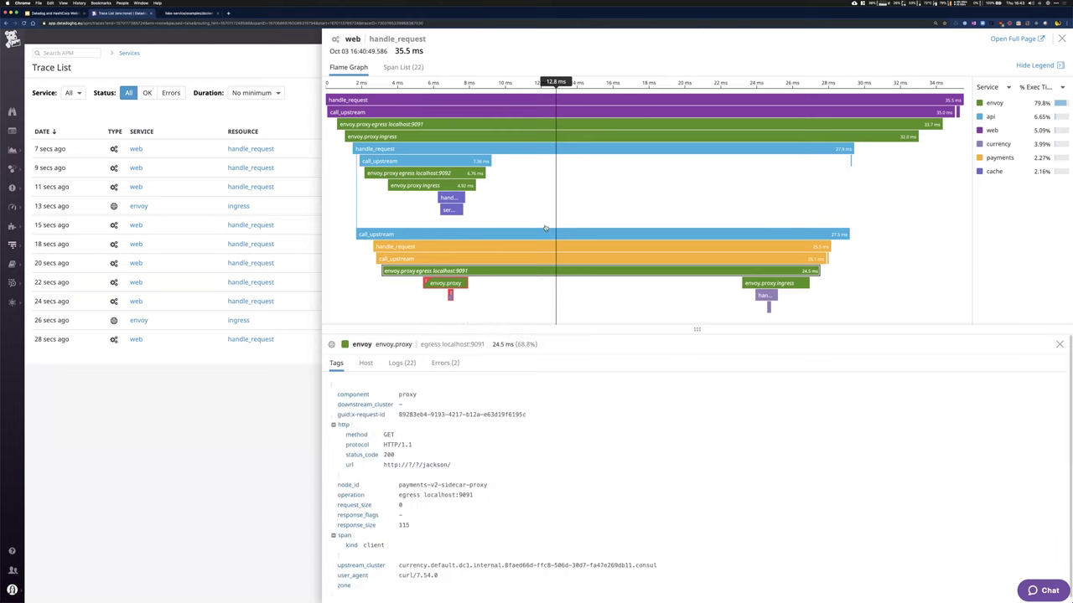
Return to logger.go in the terminal and read HandleHTTPRequest from the header extraction through span creation to the inbound-request log call on line 104.
key("super+Tab")
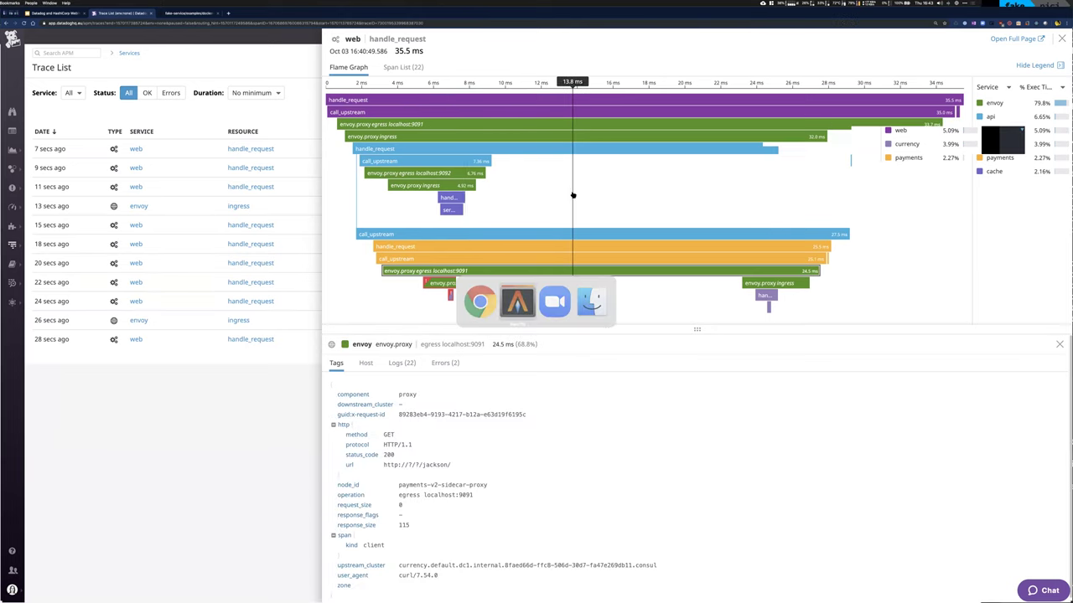
scroll(575, 193, "down", 2)
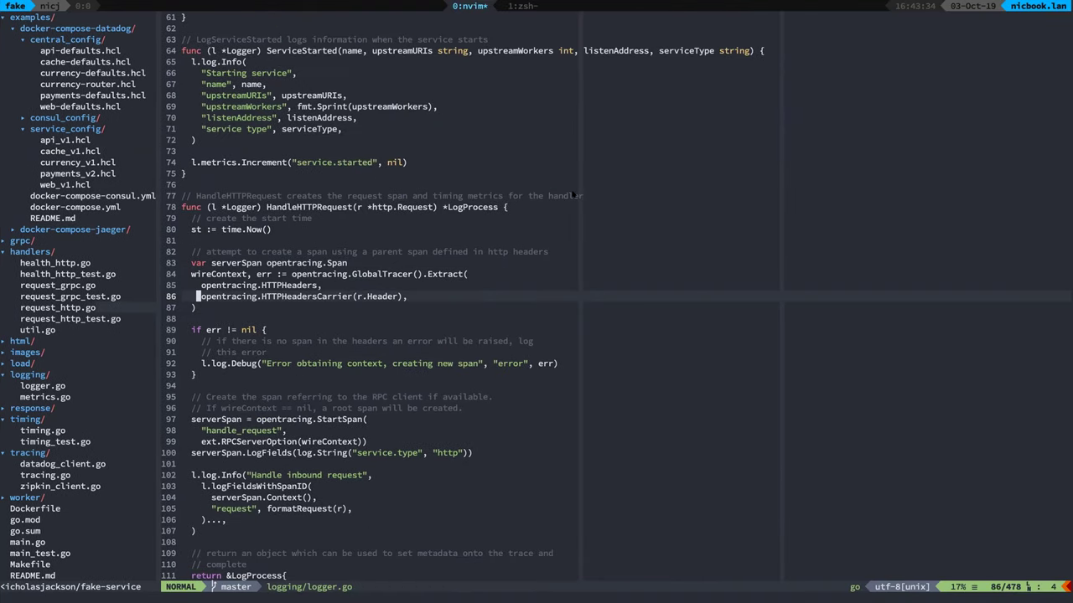
scroll(574, 195, "down", 2)
scroll(574, 194, "down", 4)
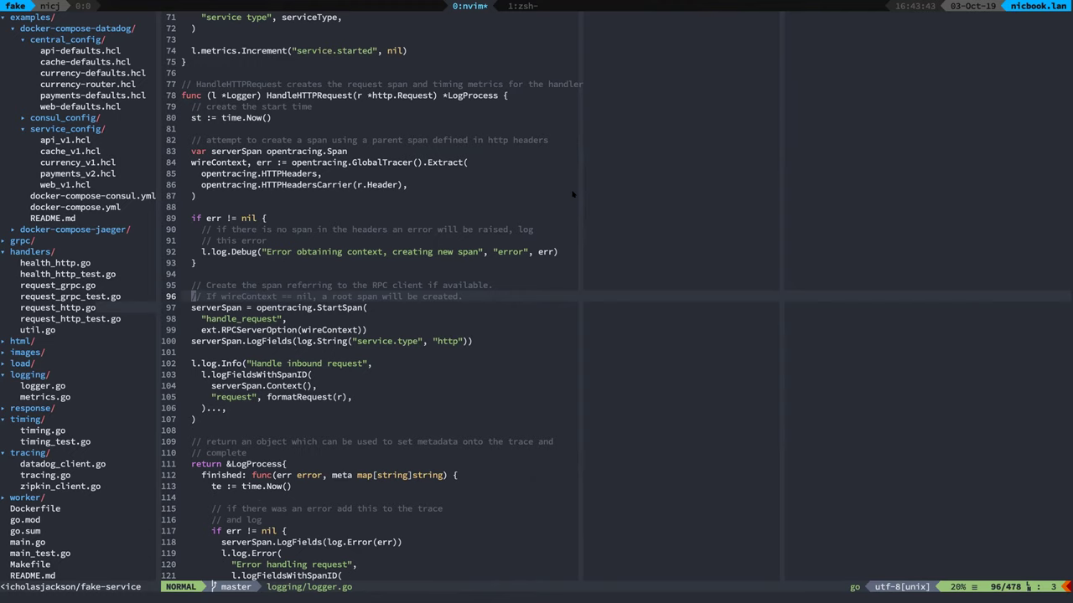
scroll(574, 194, "down", 4)
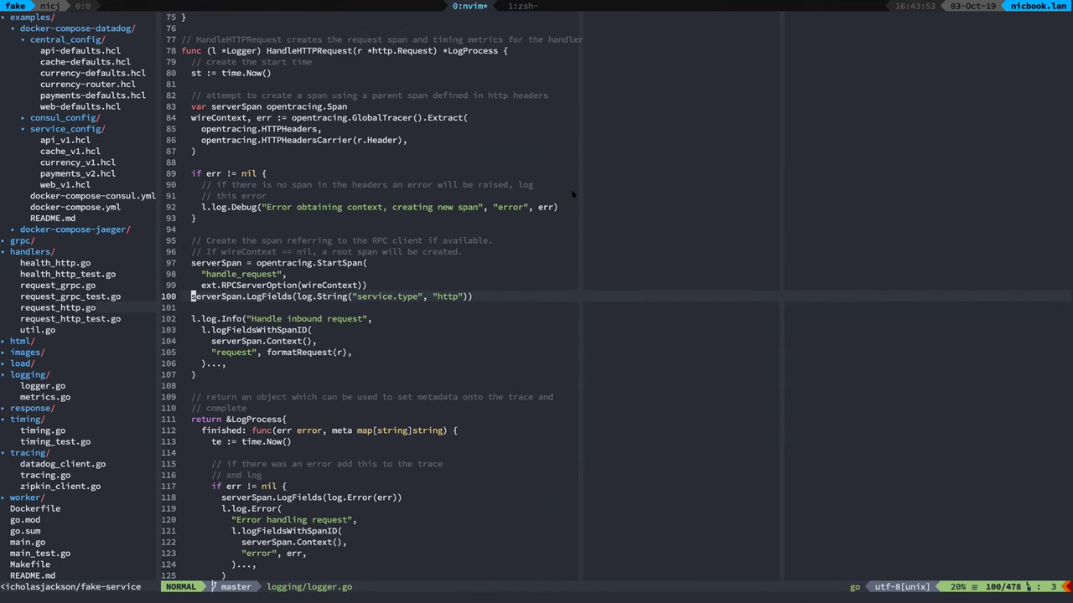
key("j")
key("j")
key("j")
key("j")
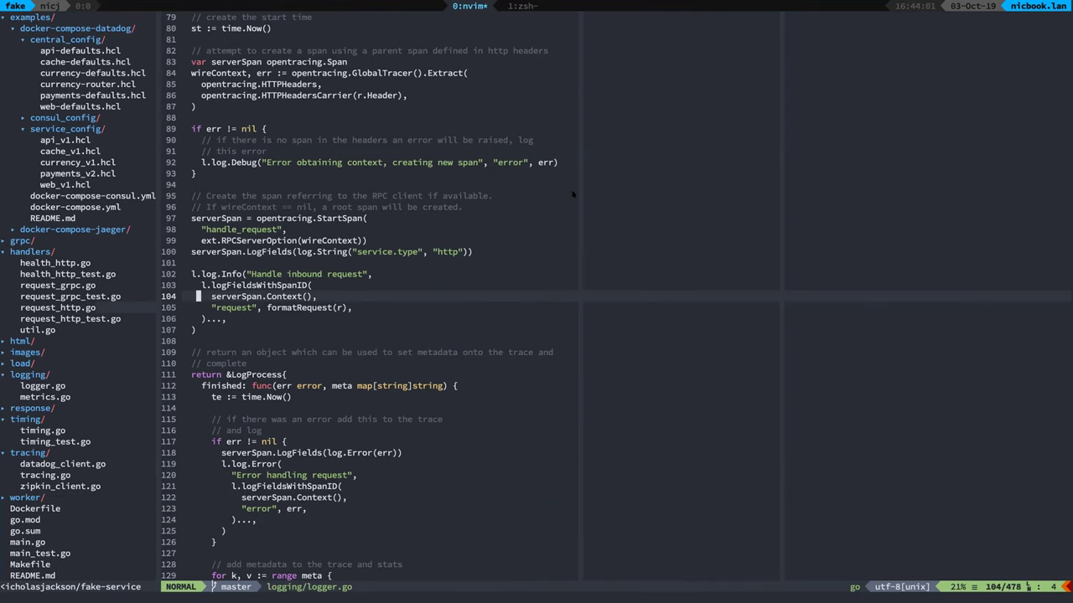
Go back up in HandleHTTPRequest to the end of the err != nil check on line 93.
key("k")
key("k")
key("k")
key("k")
key("k")
key("k")
key("k")
key("k")
key("k")
key("k")
key("k")
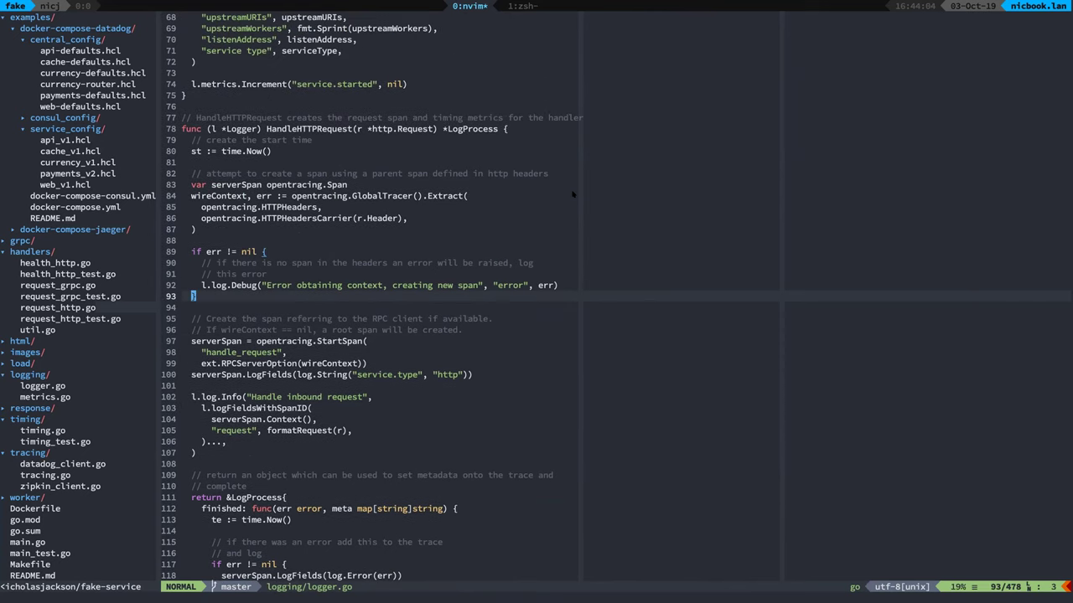
Switch to the Datadog trace and inspect the web call_upstream, envoy egress localhost:9091, envoy ingress and api handle_request spans in turn.
key("super+Tab")
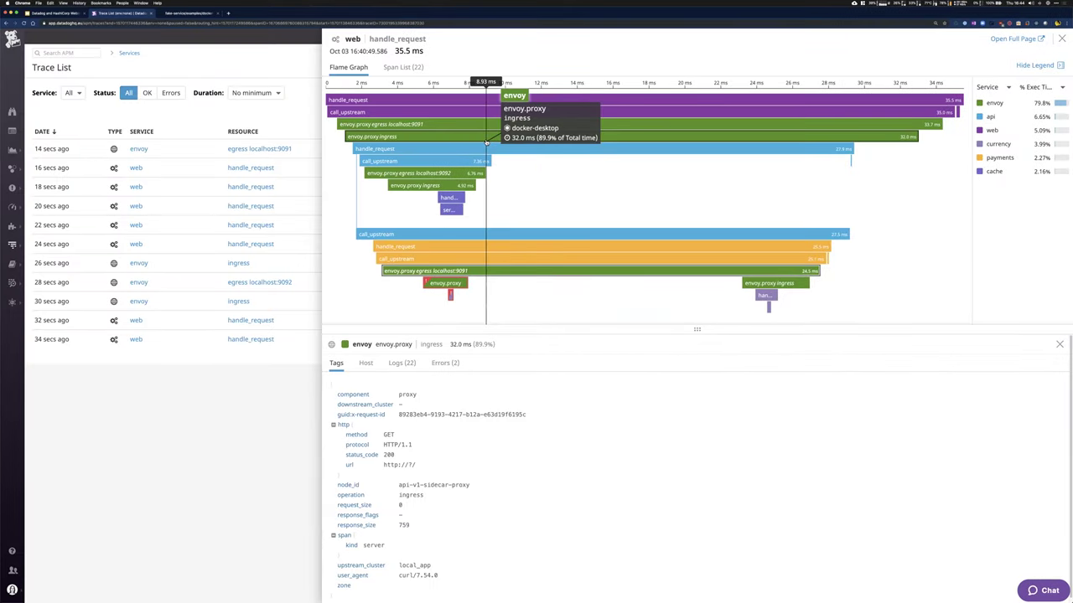
left_click(421, 112)
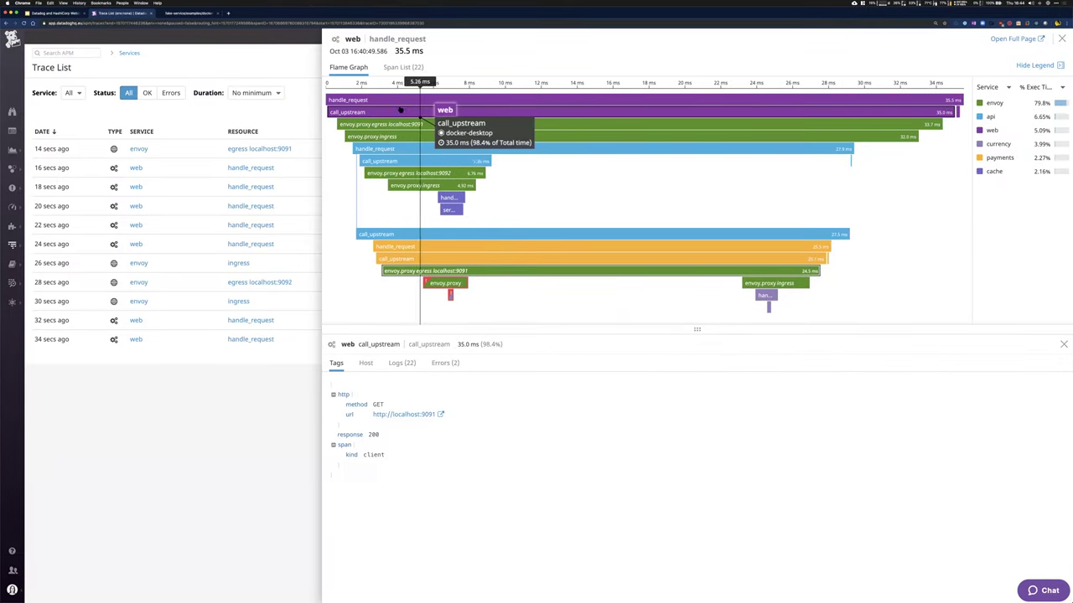
left_click(410, 124)
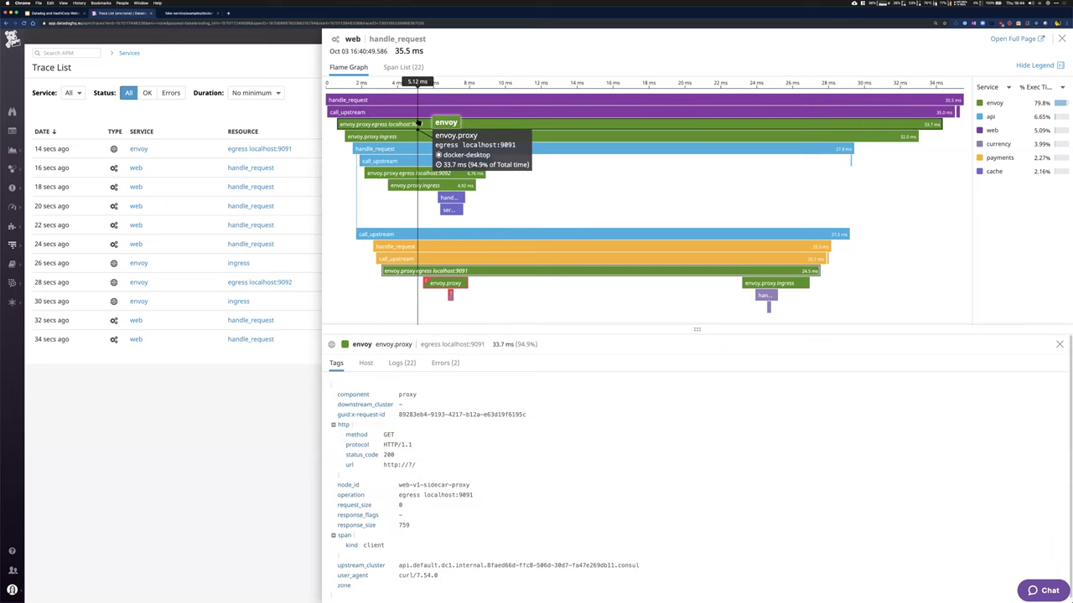
left_click(411, 113)
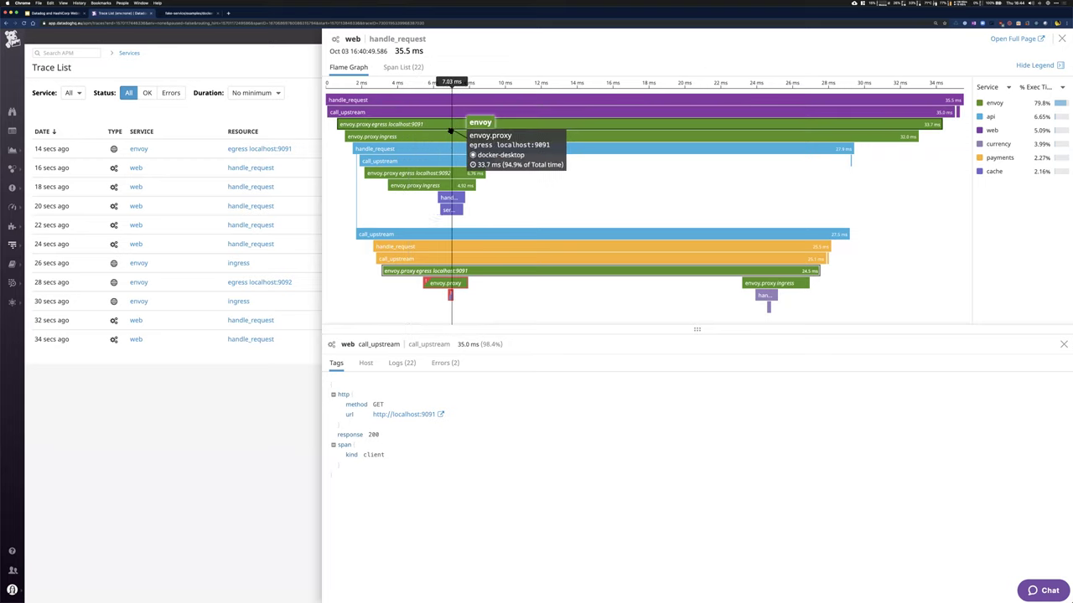
left_click(442, 137)
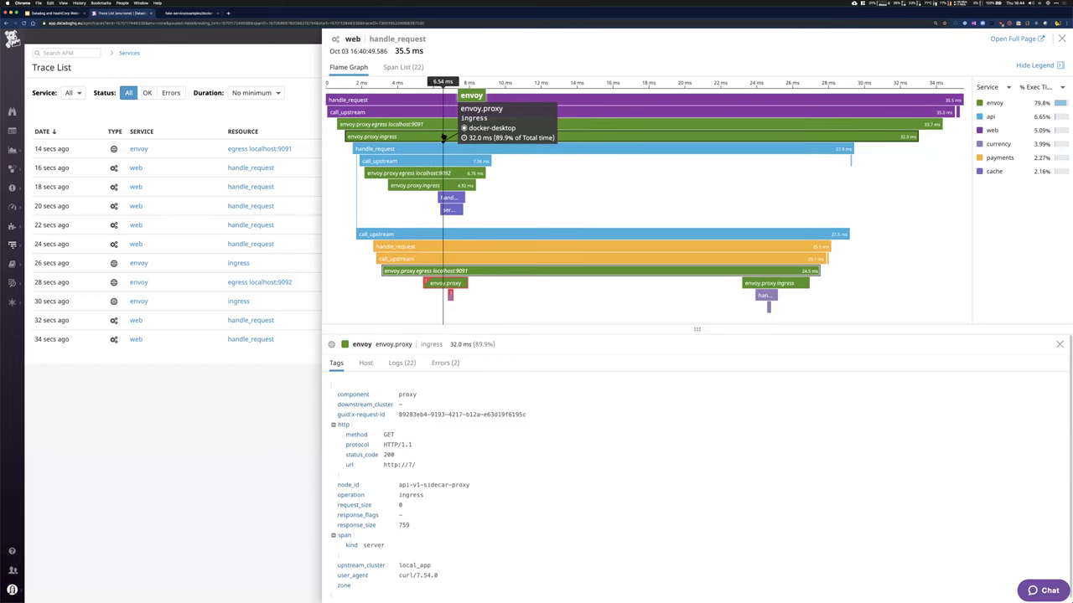
left_click(465, 127)
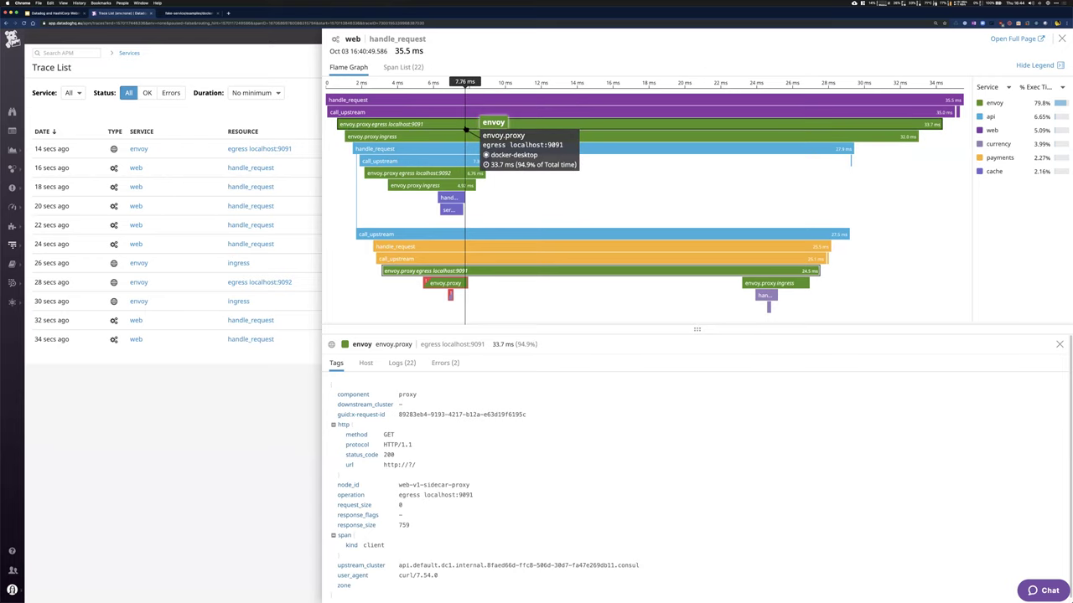
left_click(464, 137)
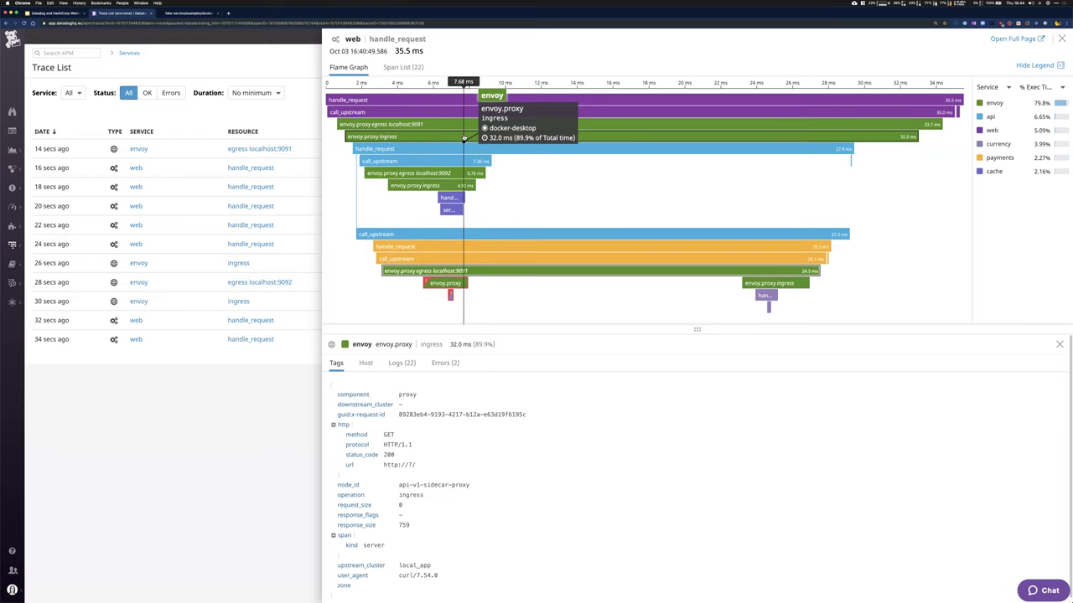
left_click(427, 149)
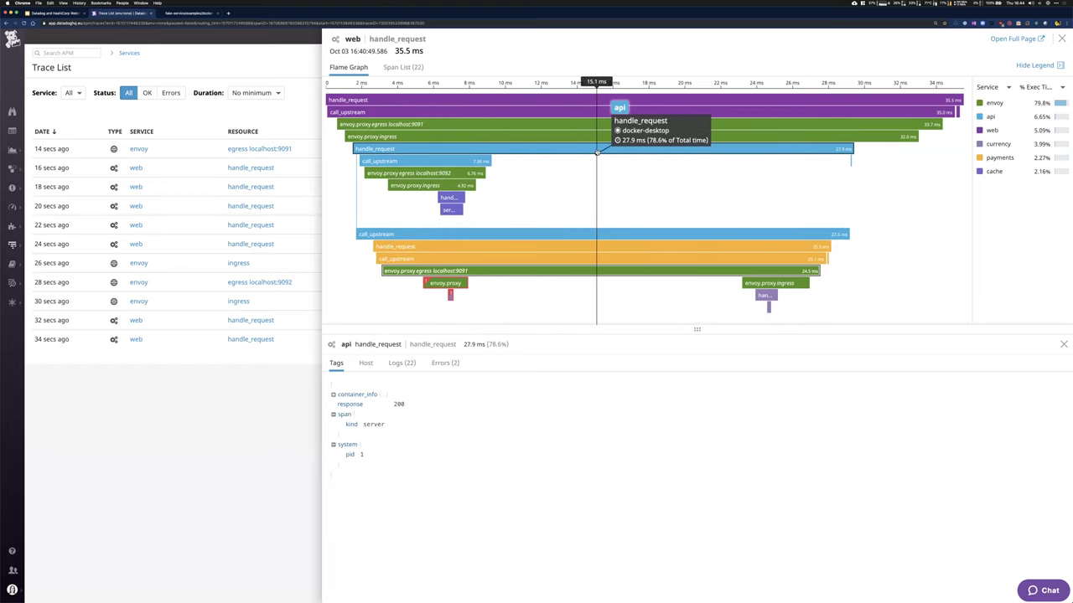
Revisit the context extraction in logger.go, then switch to Datadog and inspect the envoy egress localhost:9092 and upper envoy ingress spans.
key("super+Tab")
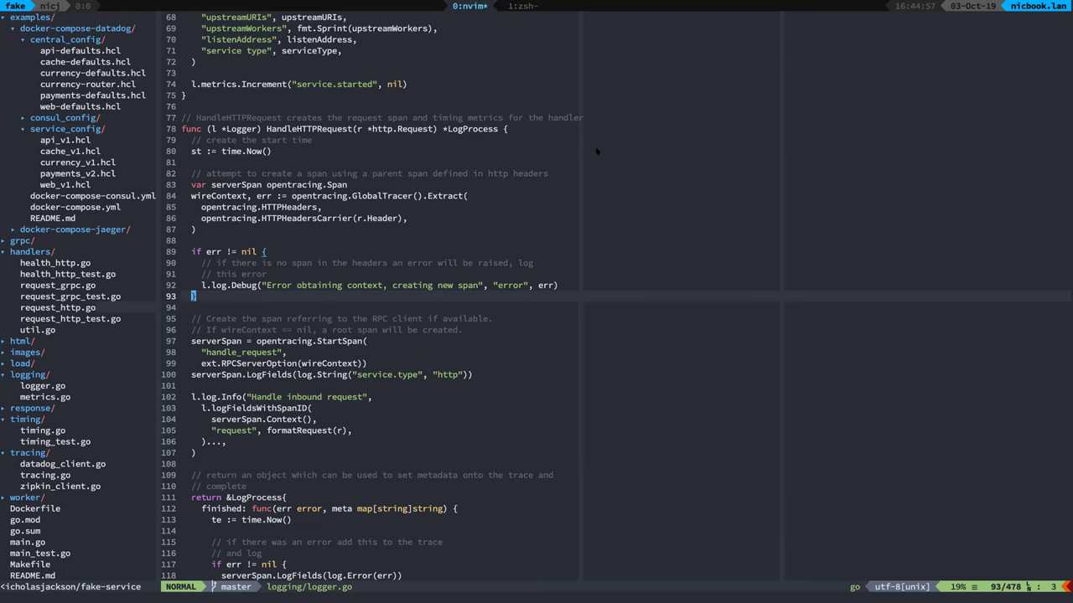
key("braceleft")
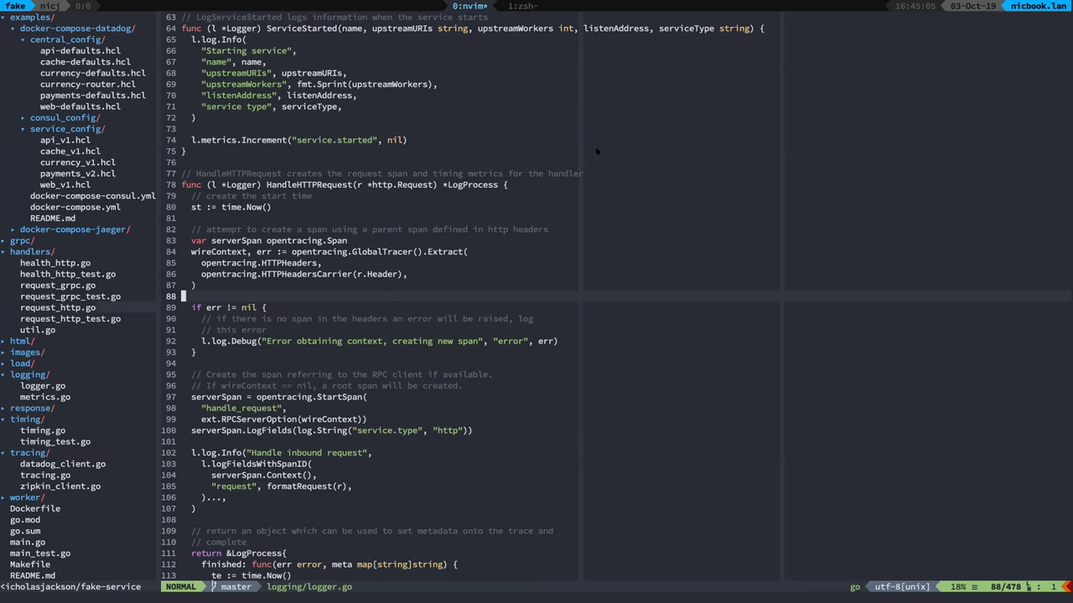
key("super+Tab")
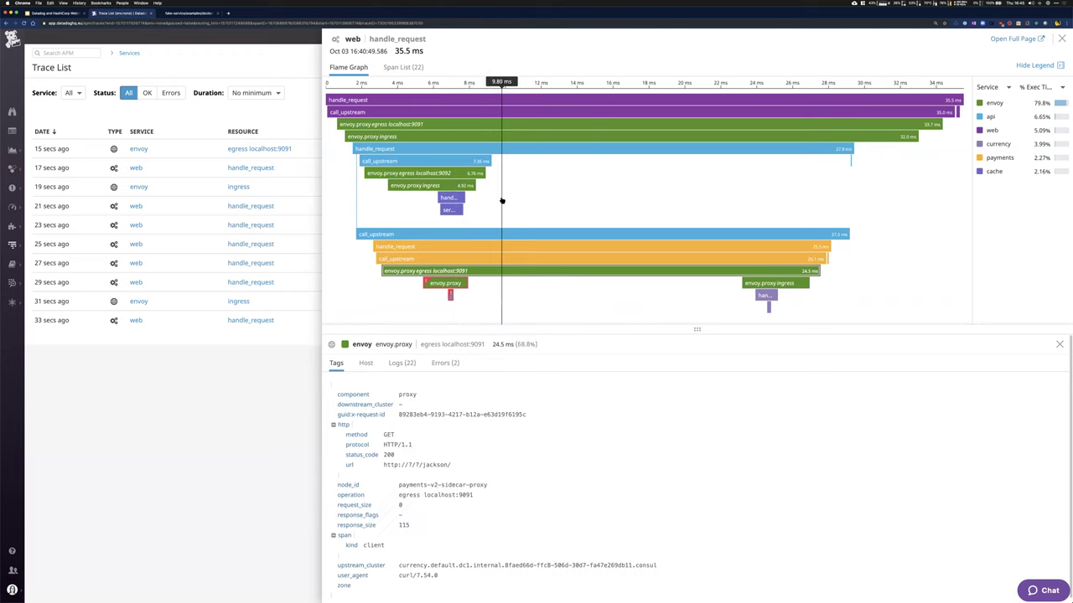
left_click(443, 176)
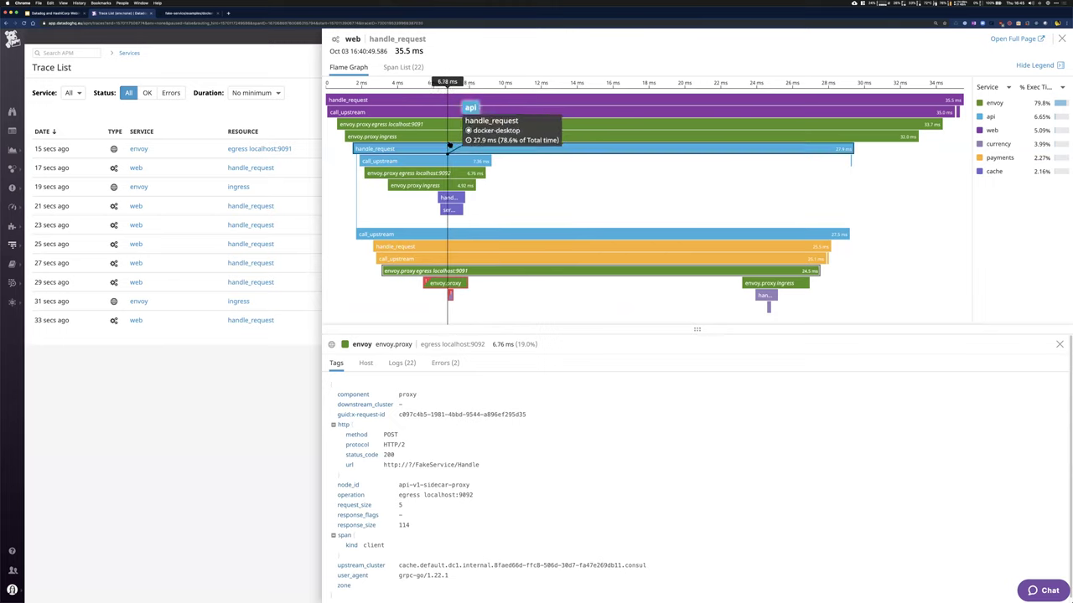
left_click(455, 136)
left_click(460, 138)
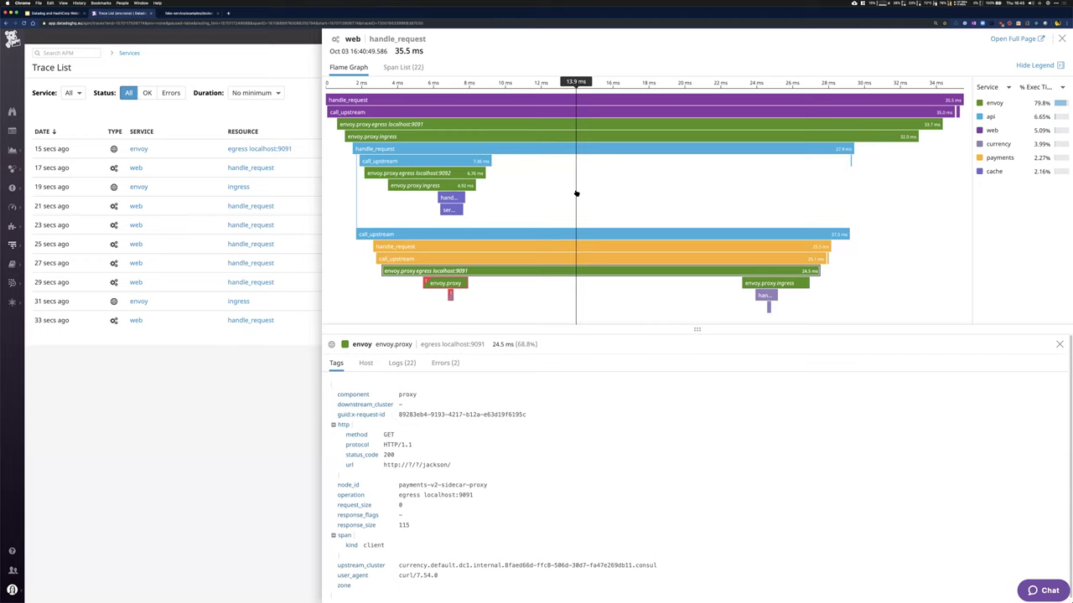
Return to logger.go and read how CallHTTPUpstream and CallGRCPUpstream inject the client span context, stopping at line 330.
key("super+Tab")
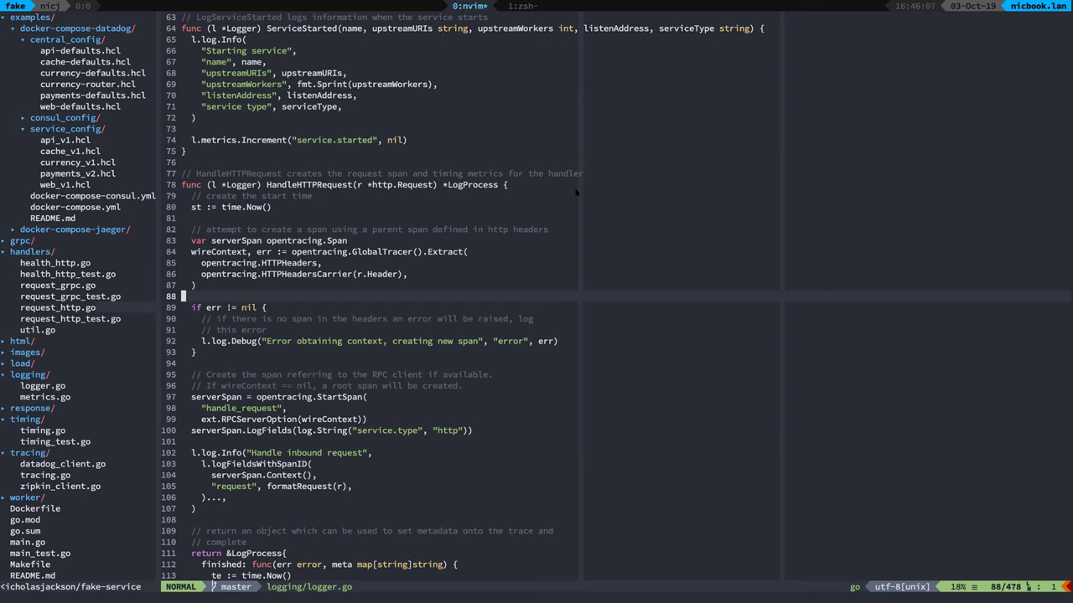
scroll(577, 193, "down", 20)
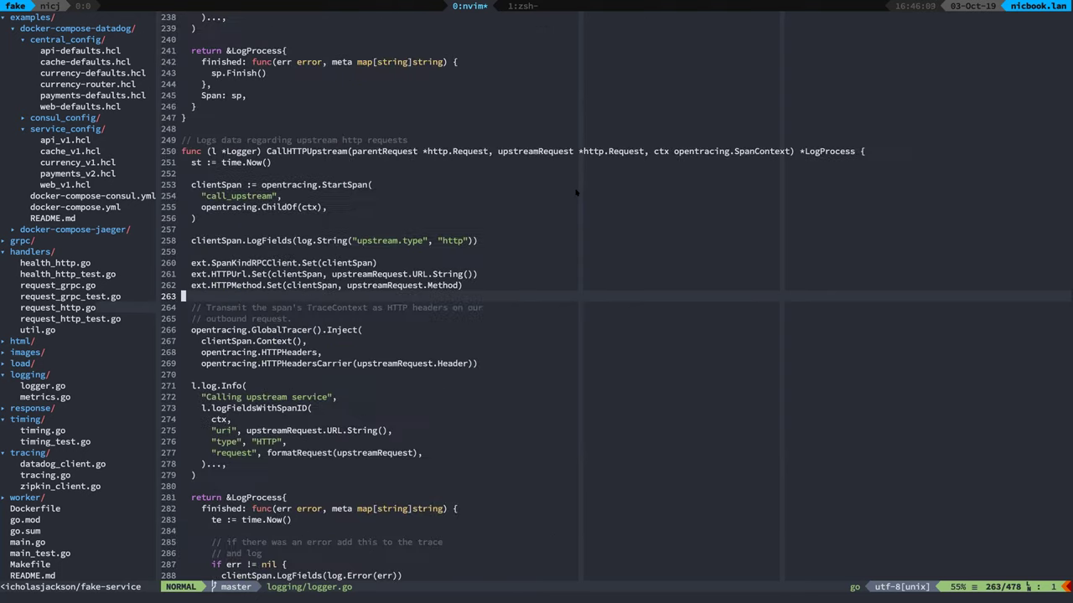
left_click(183, 295)
scroll(577, 193, "down", 5)
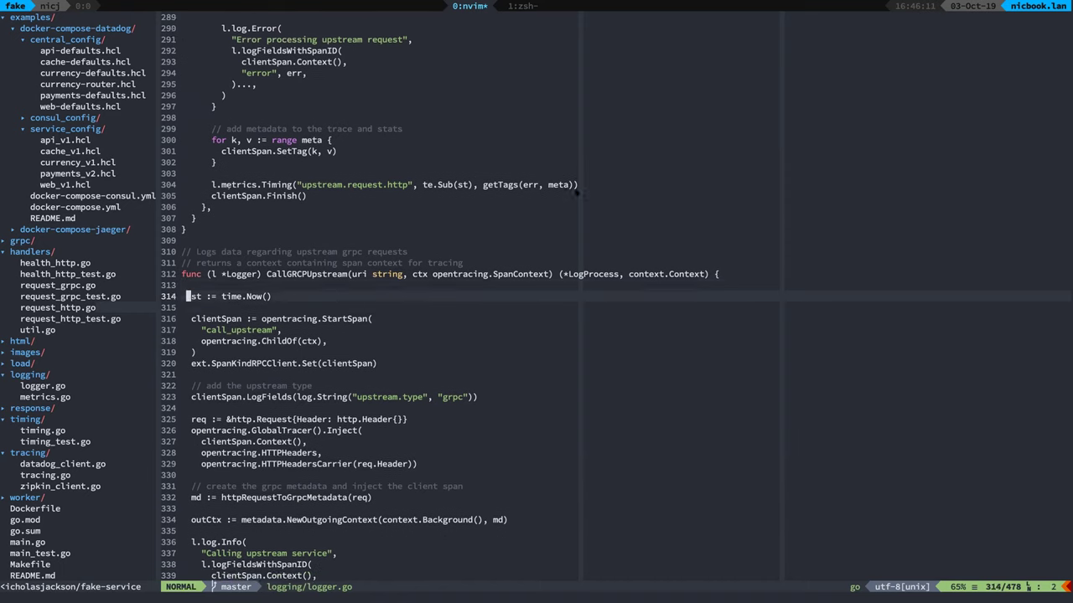
scroll(576, 193, "down", 1)
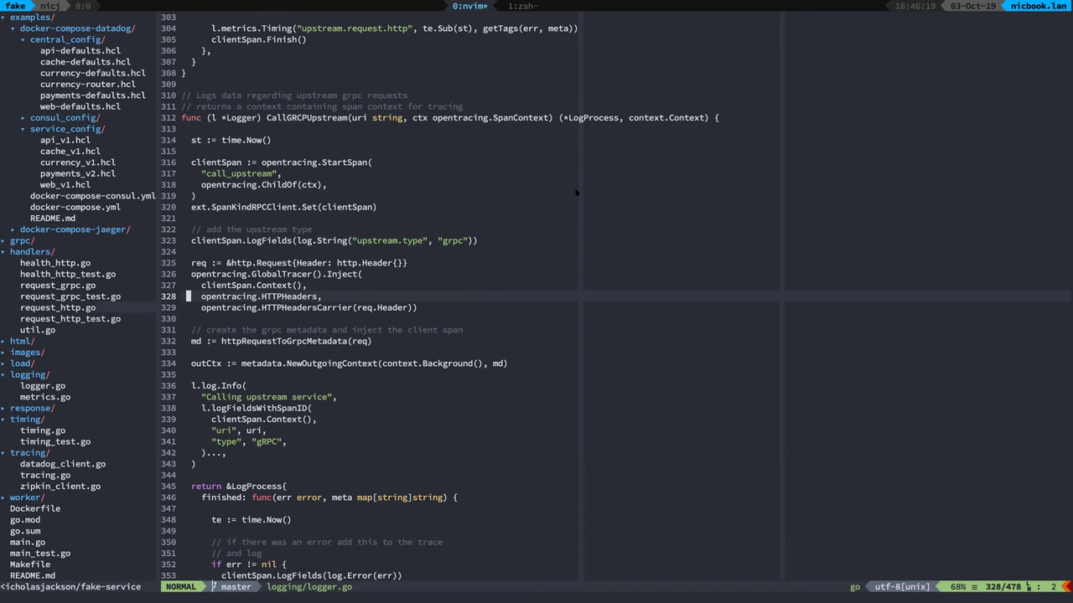
scroll(576, 192, "down", 2)
key("super+Tab")
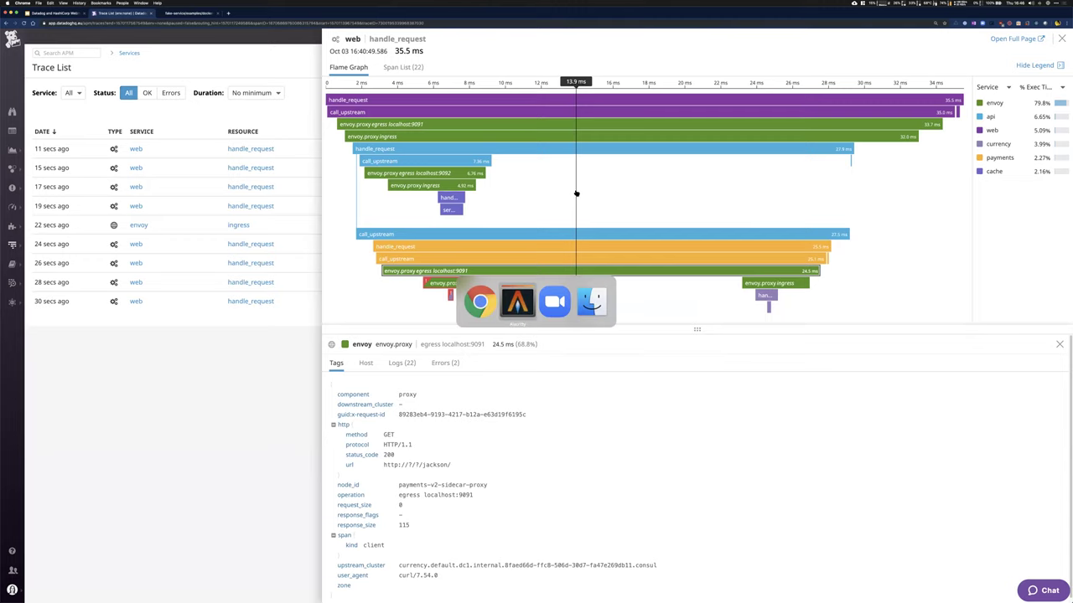
key("super+Tab")
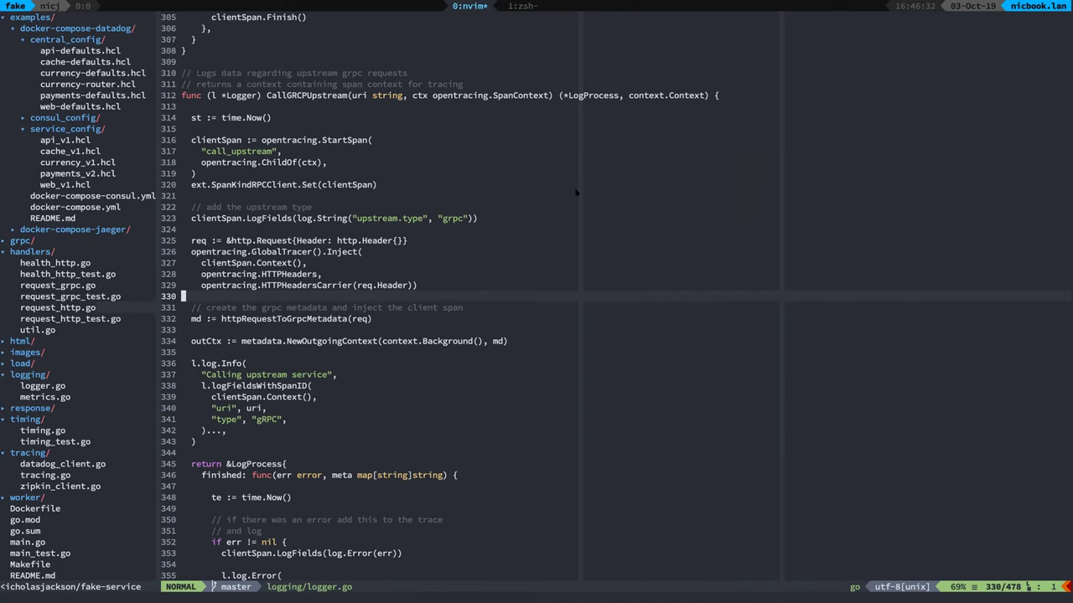
Expand the consul_config folder under docker-compose-datadog in the project tree.
key("ctrl+w")
key("h")
key("k")
key("k")
key("k")
key("k")
key("k")
key("k")
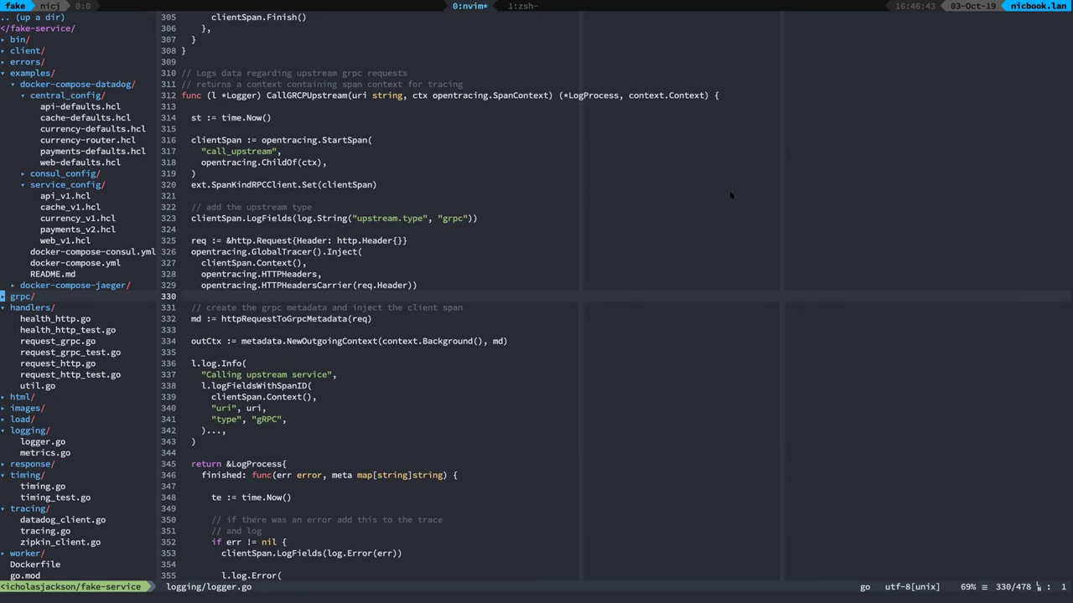
key("super+Tab")
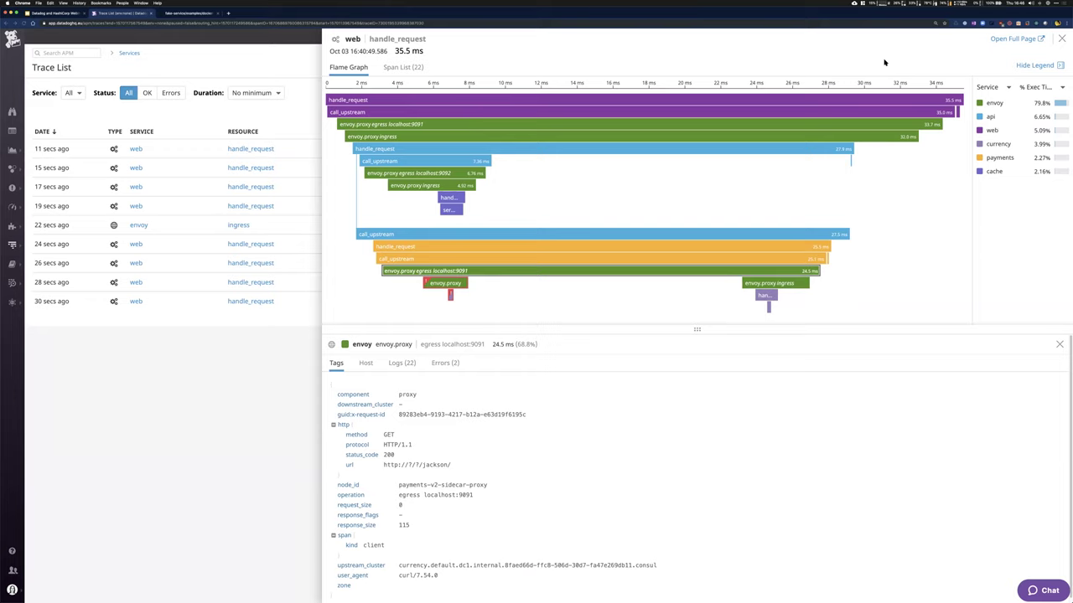
key("super+Tab")
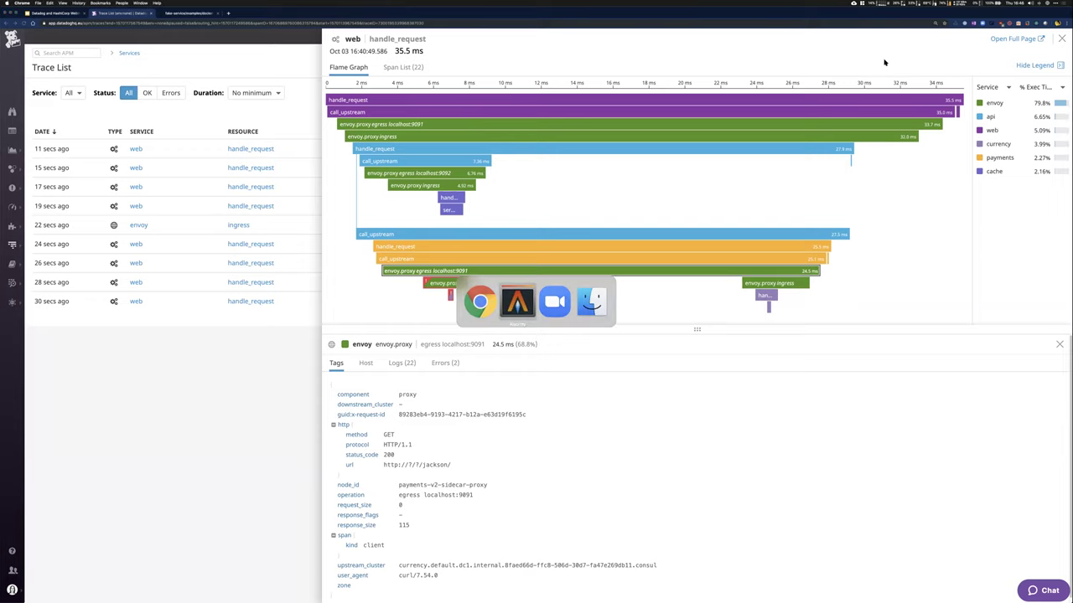
key("k")
key("k")
key("k")
key("k")
key("k")
key("k")
key("o")
key("j")
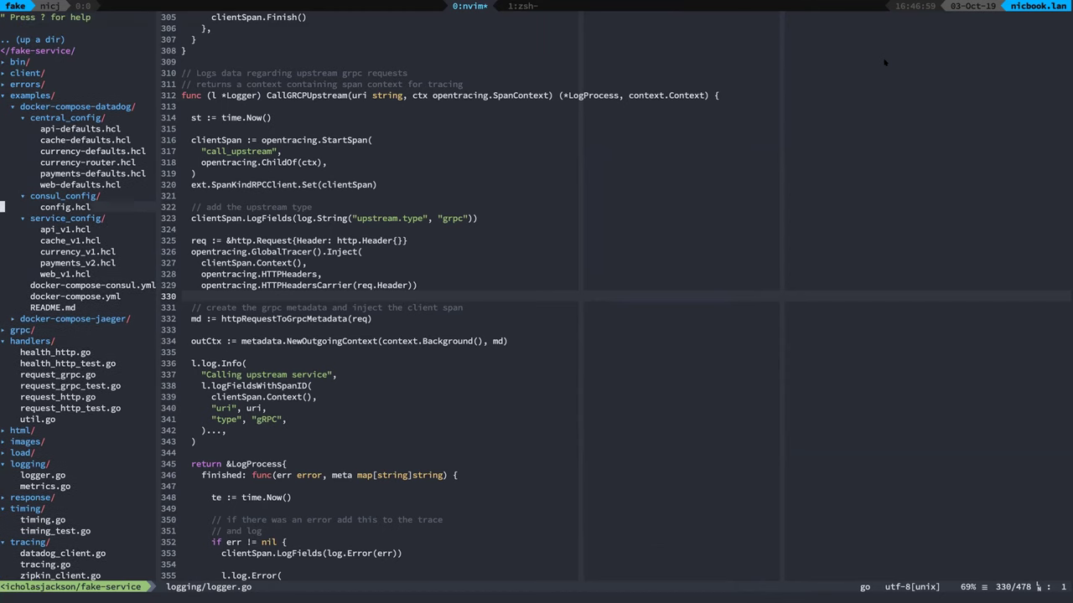
Open web_v1.hcl from the service_config folder.
key("k")
key("k")
key("k")
key("k")
key("k")
key("k")
key("j")
key("j")
key("j")
key("j")
key("j")
key("j")
key("j")
key("j")
key("j")
key("j")
key("j")
key("j")
key("o")
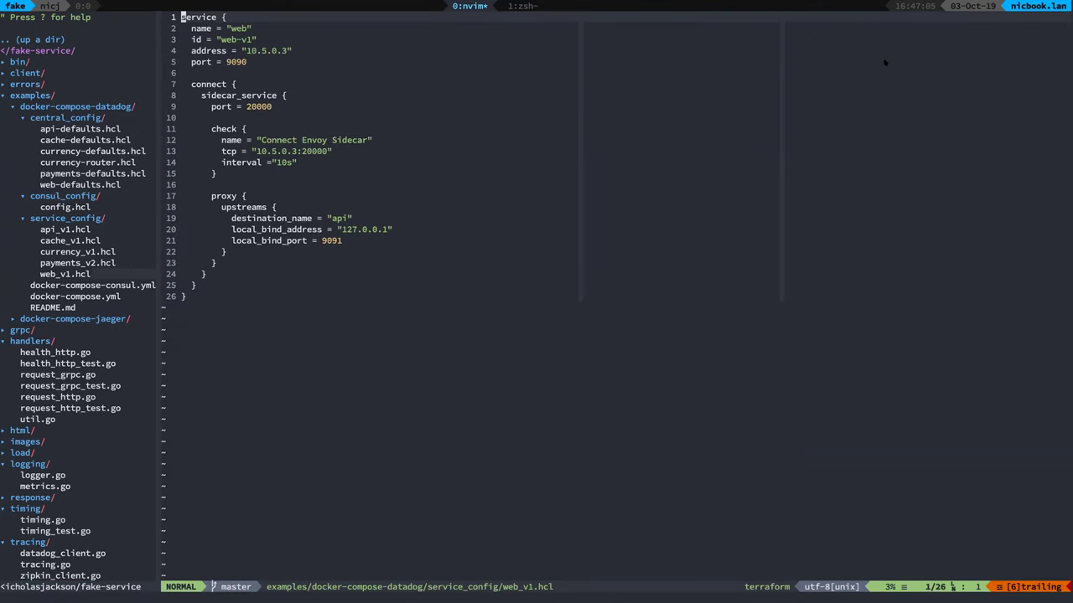
Go back to the project tree and open config.hcl from the consul_config folder.
key("ctrl+w")
key("h")
key("k")
key("k")
key("k")
key("k")
key("k")
key("k")
key("k")
key("k")
key("k")
key("k")
key("k")
key("k")
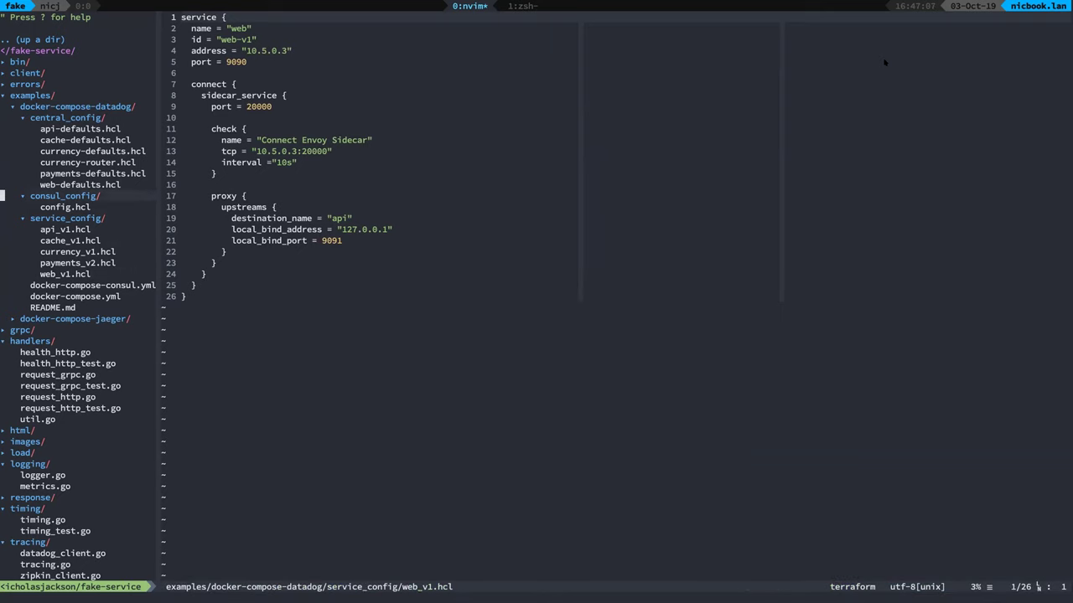
key("k")
key("j")
key("j")
key("j")
key("j")
key("j")
key("j")
key("j")
key("Return")
Read the Consul server settings in config.hcl down to the telemetry block's dogstatsd_addr entry on line 23.
key("j")
key("j")
key("j")
key("j")
key("j")
key("j")
key("j")
key("j")
key("j")
key("j")
key("j")
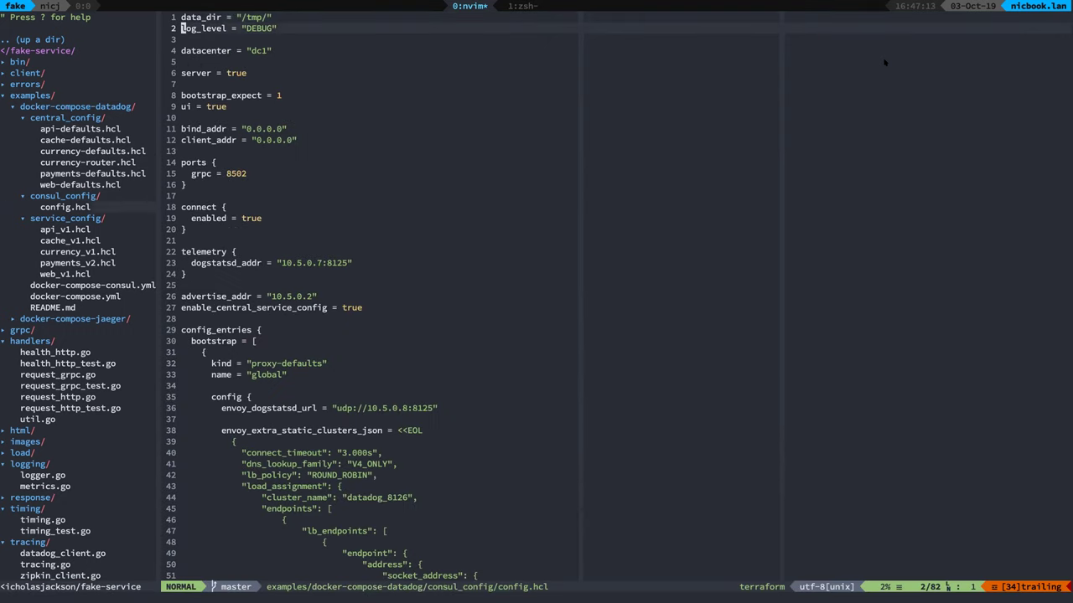
key("j")
key("j")
key("j")
key("j")
key("j")
key("j")
key("j")
key("j")
key("j")
key("j")
key("j")
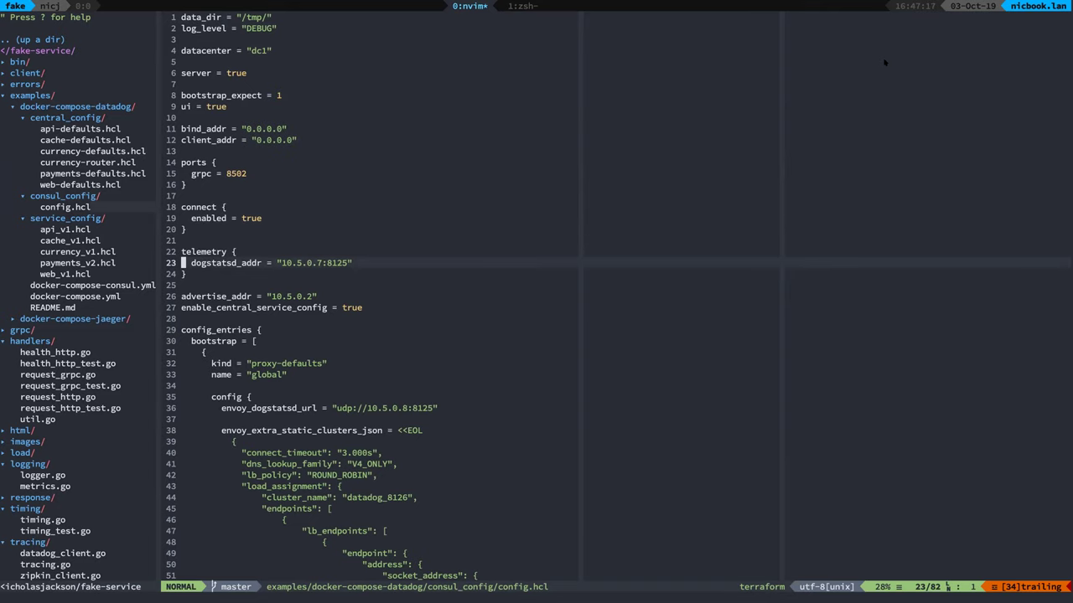
Read config.hcl past the telemetry block to the envoy_dogstatsd_url setting in the proxy-defaults config entry.
key("j")
key("j")
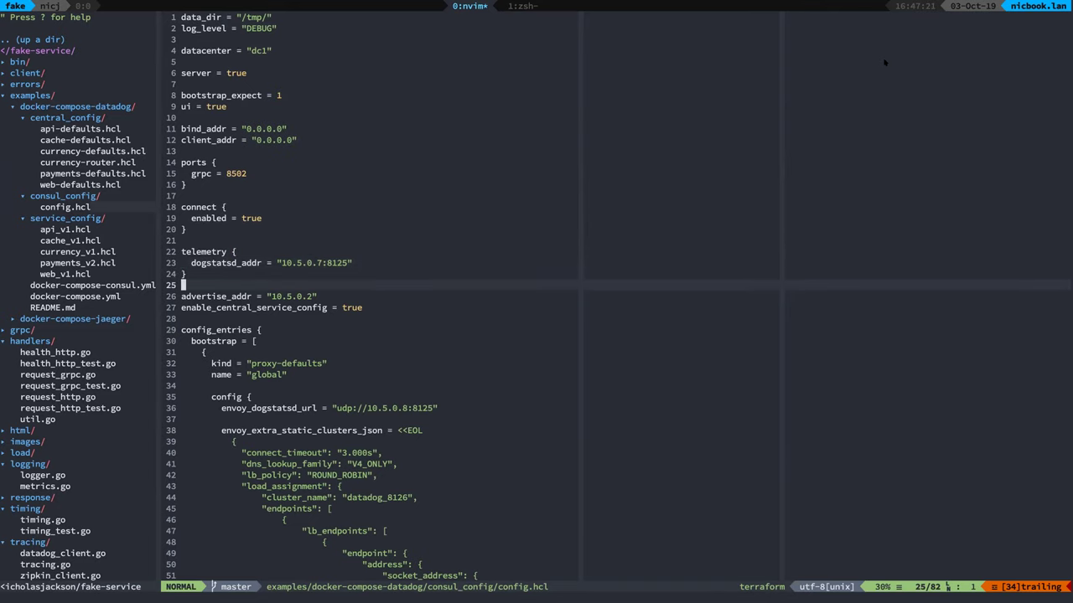
key("j")
key("j")
key("j")
key("j")
key("j")
key("j")
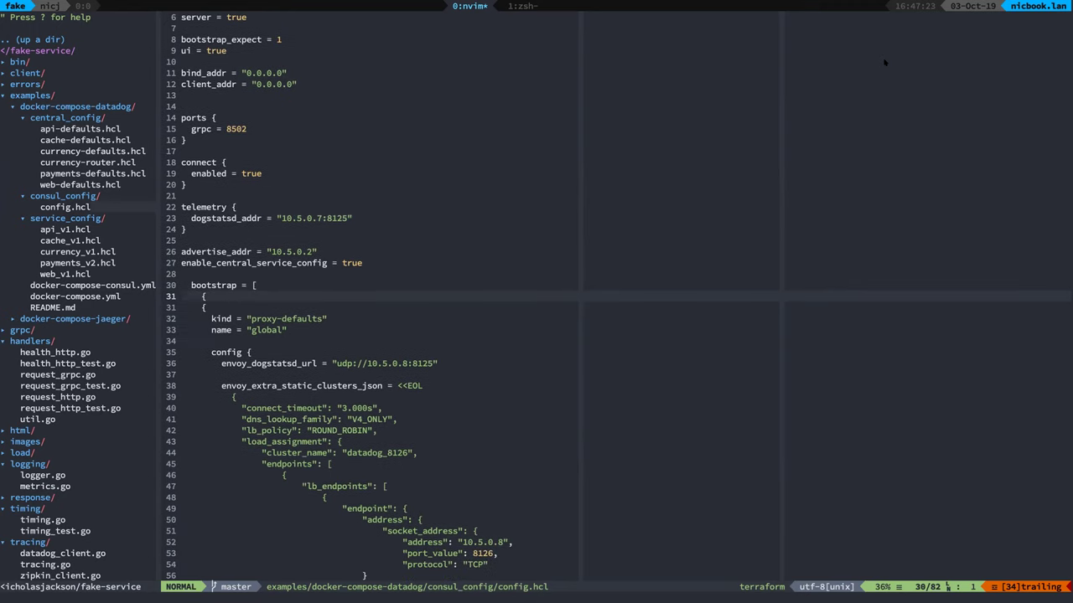
key("j")
key("j")
key("j")
key("j")
key("j")
key("j")
key("j")
key("j")
key("j")
key("j")
key("j")
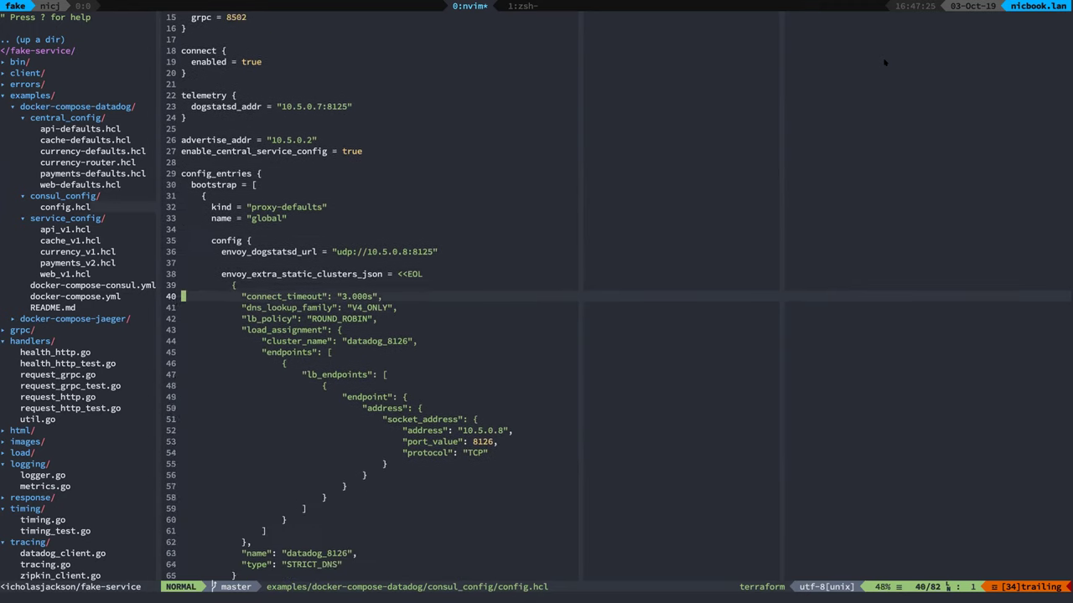
key("k")
key("k")
key("k")
key("k")
key("k")
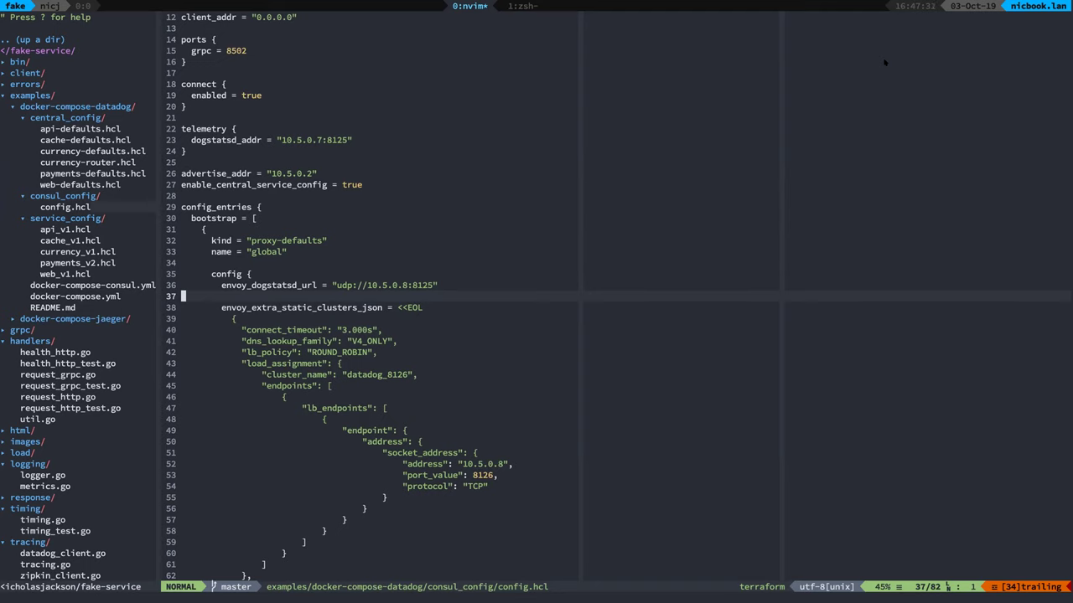
Examine the envoy_extra_static_clusters_json block in config.hcl down to the socket address of the datadog_8126 cluster.
key("j")
key("j")
key("j")
key("j")
key("j")
key("j")
key("j")
key("j")
key("j")
key("j")
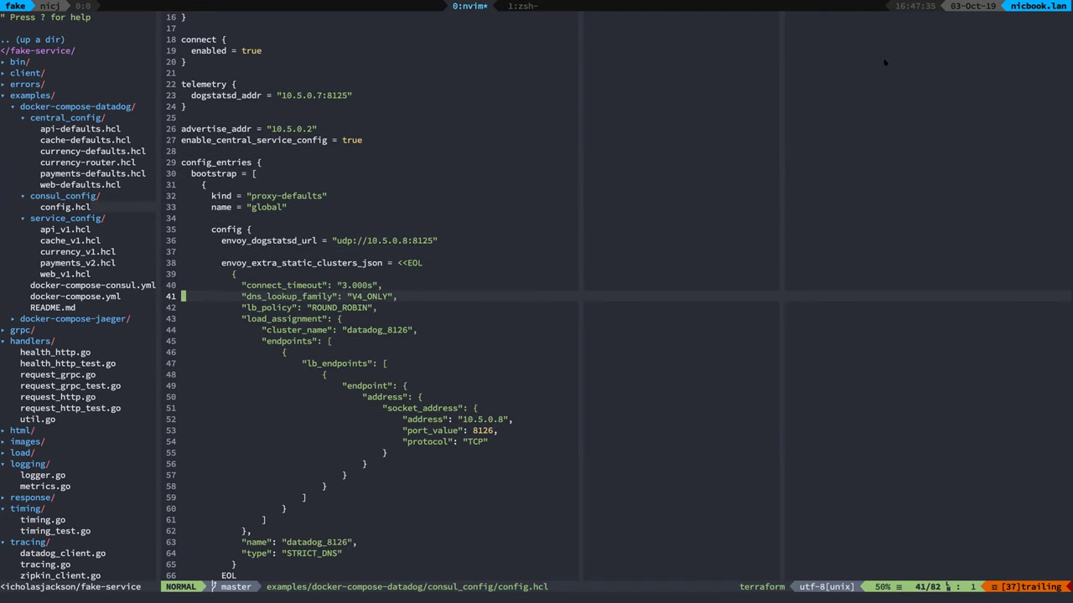
key("j")
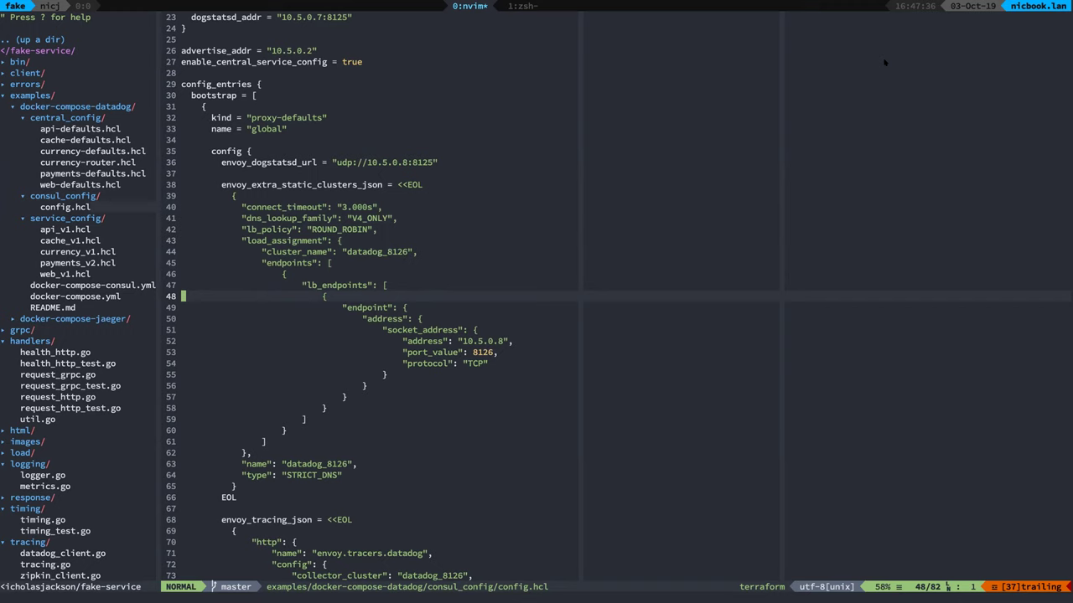
key("j")
key("j")
key("j")
key("j")
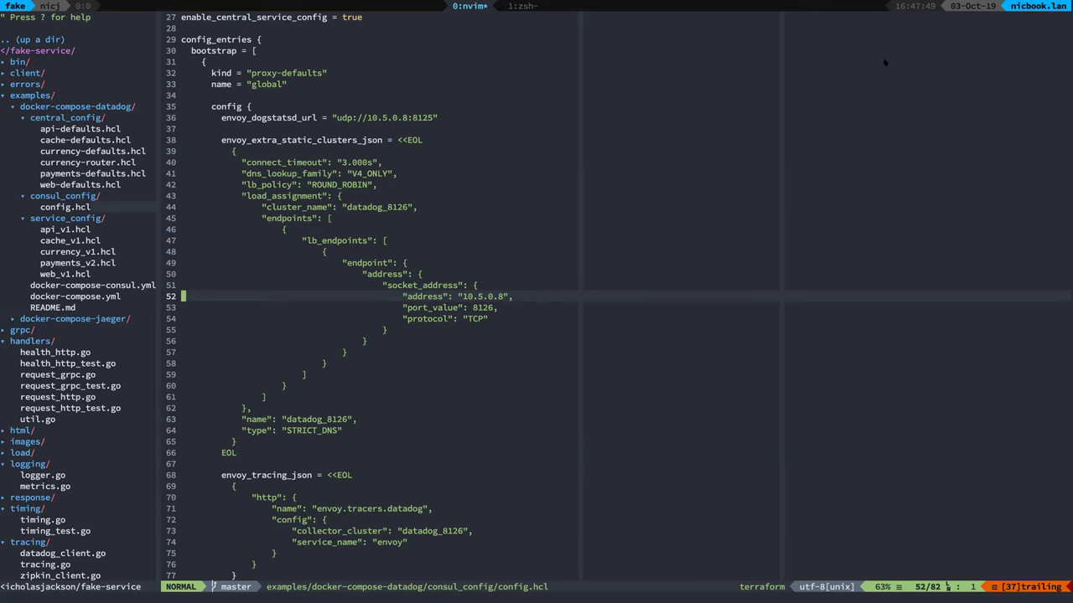
Go back to the project tree and open api_v1.hcl from the service_config folder.
key("ctrl+w")
key("h")
key("j")
key("j")
key("Return")
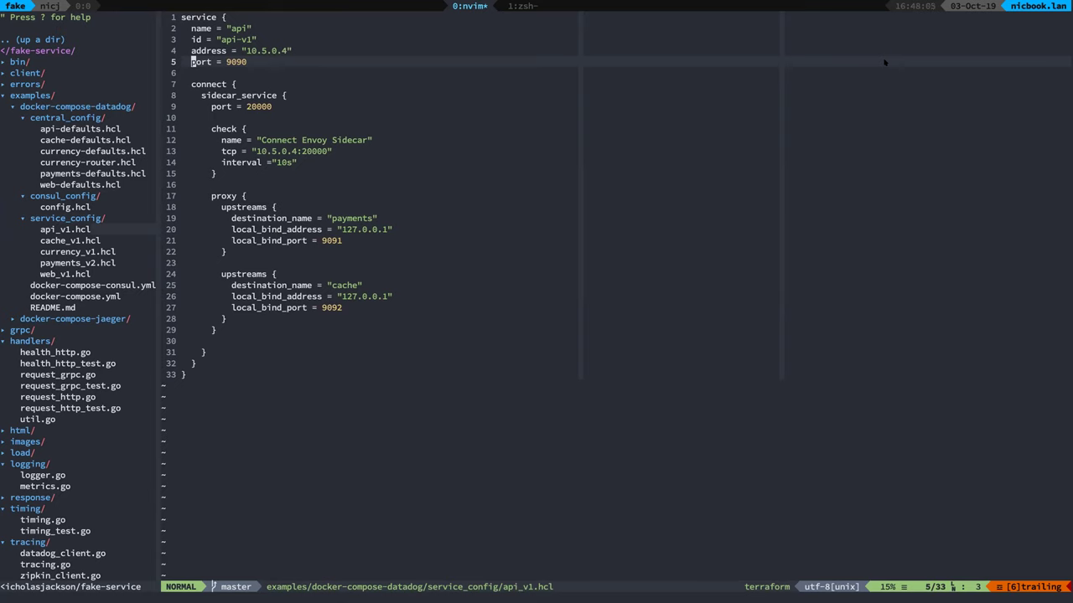
Switch to Chrome, open the local Consul UI in a new tab and enlarge the page.
key("super+Tab")
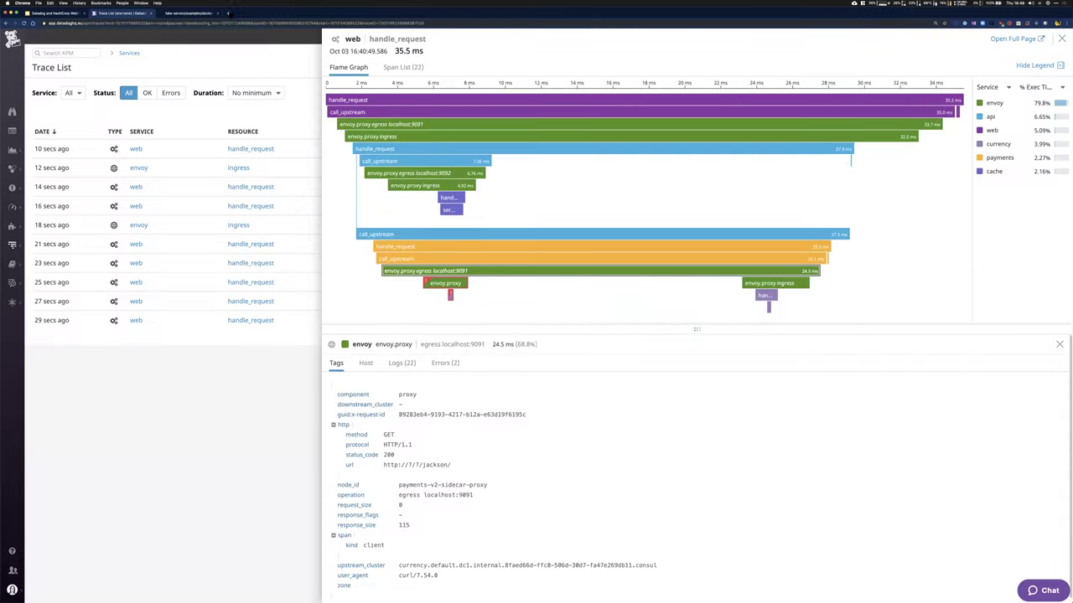
left_click(227, 13)
type("log")
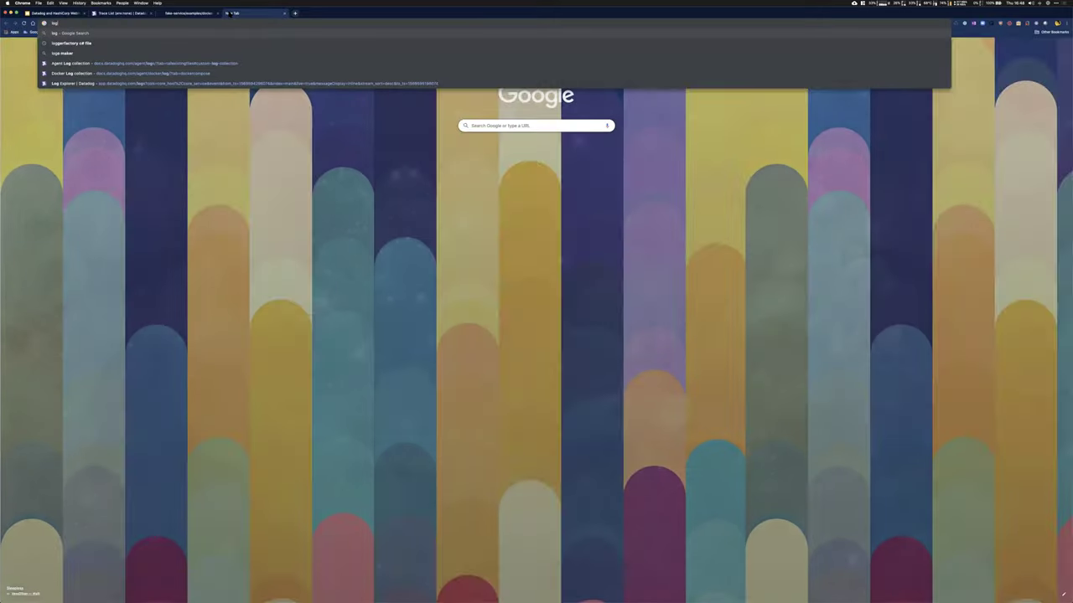
key("BackSpace")
type("c")
key("Return")
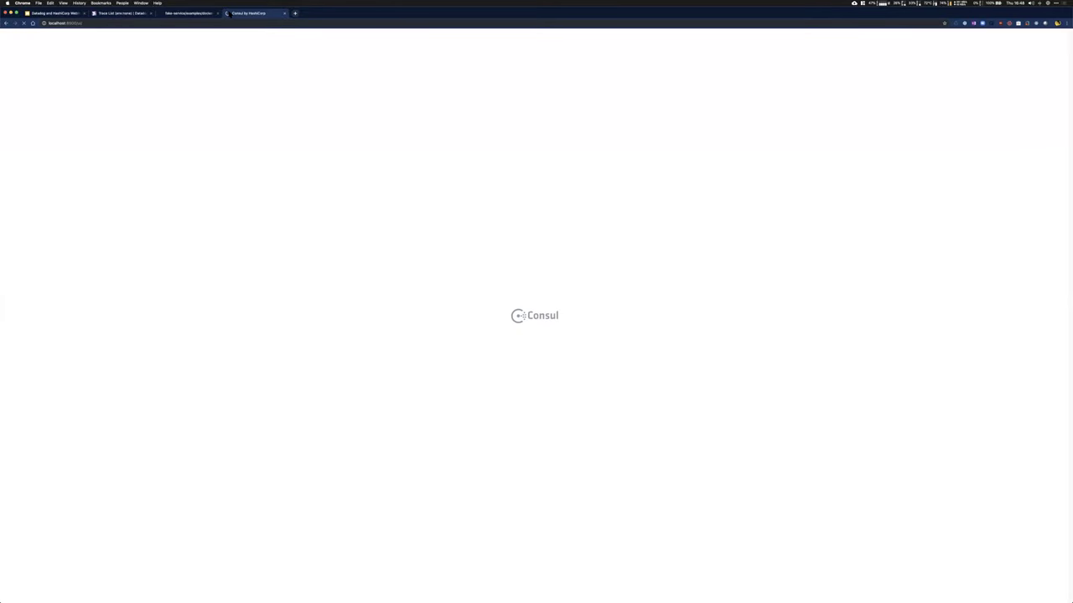
key("super+equal")
key("super+equal")
key("super+equal")
key("super+equal")
key("super+equal")
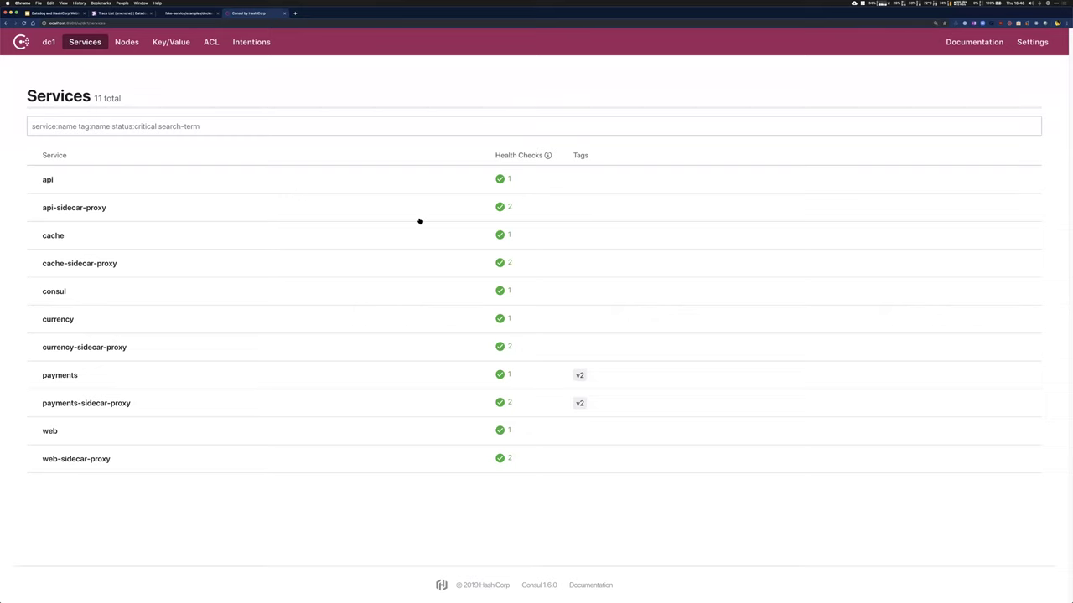
Return to the terminal editor and open currency-defaults.hcl from the central_config folder.
key("super+Tab")
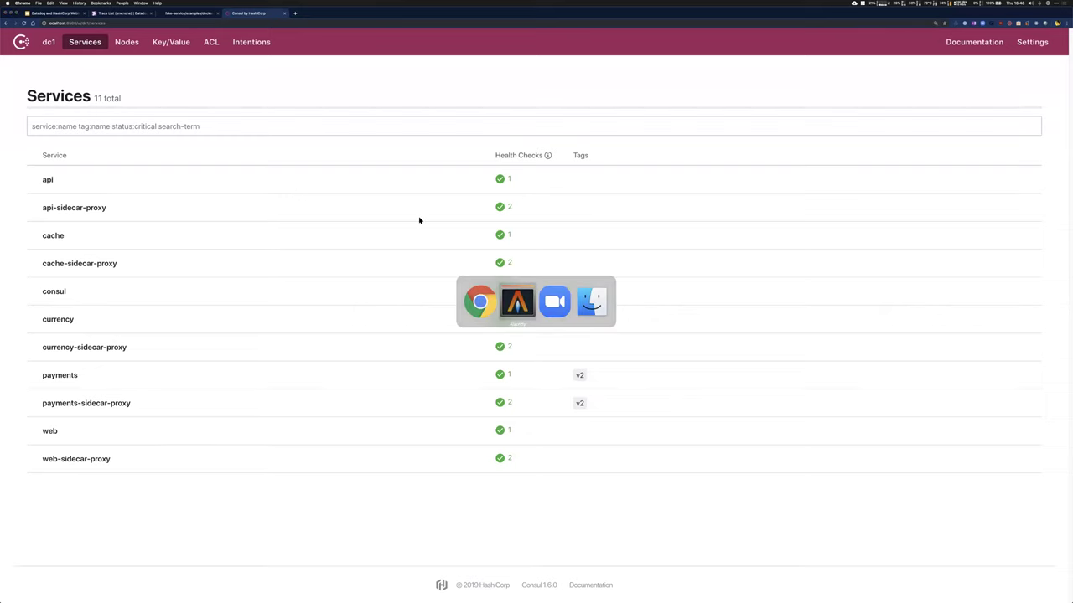
key("k")
key("k")
key("k")
key("k")
key("k")
key("k")
key("k")
key("k")
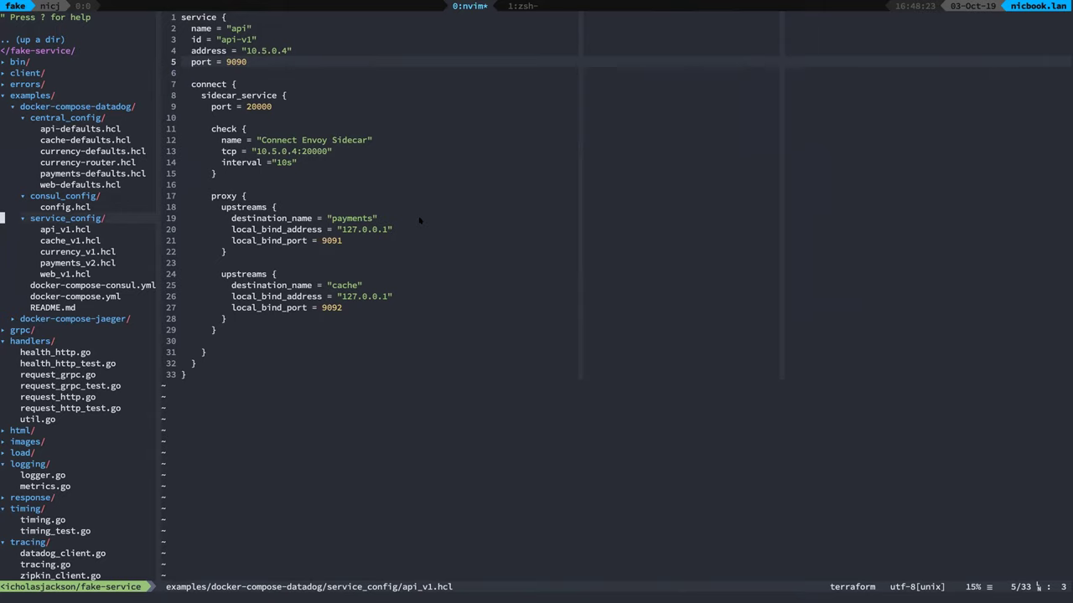
key("j")
key("Return")
key("j")
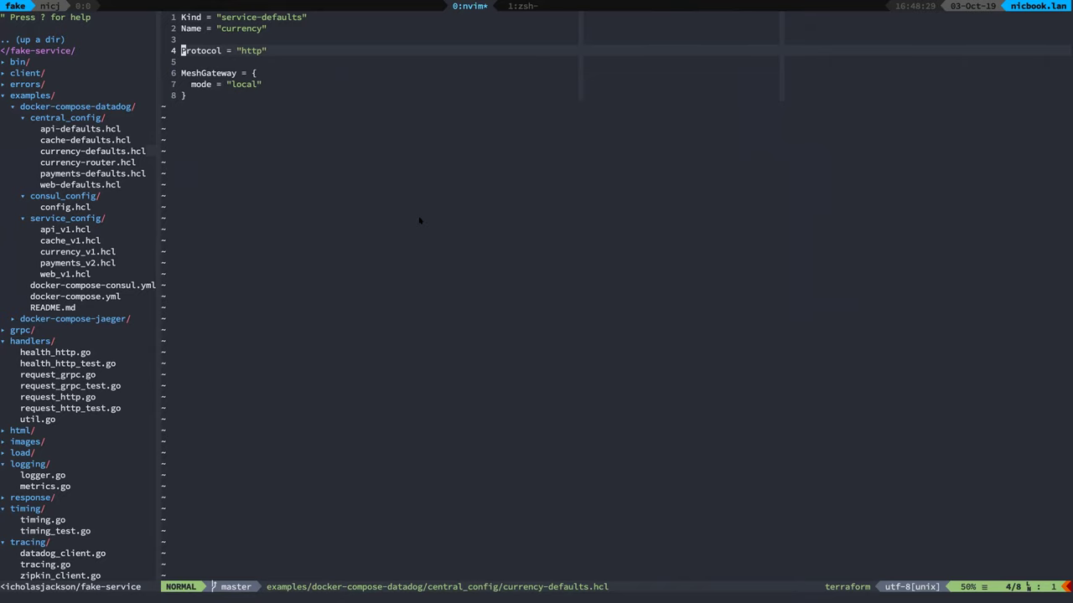
key("k")
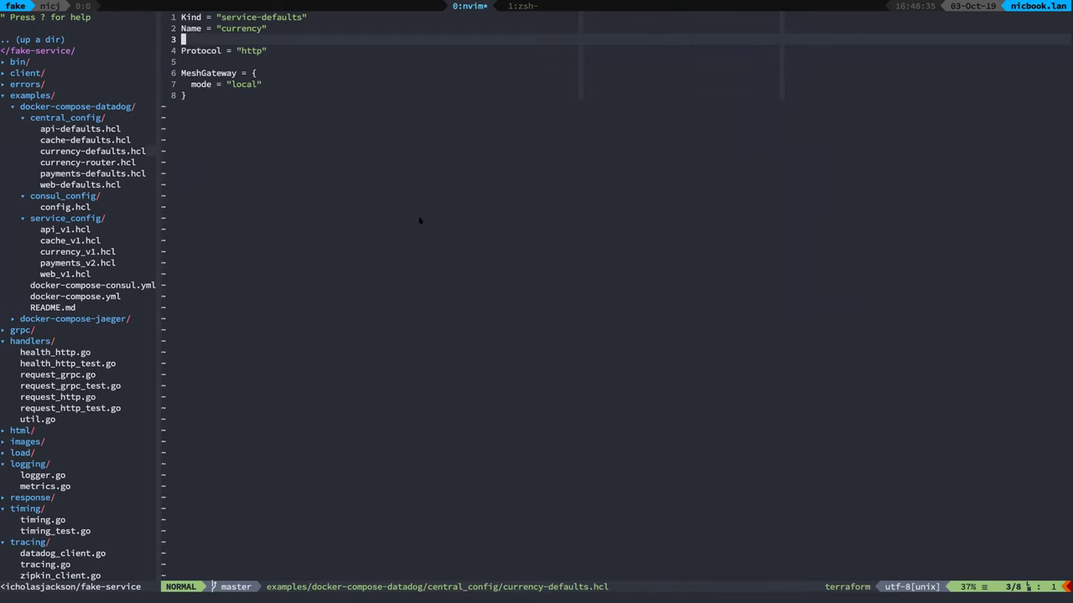
Go back to the project tree and open currency-router.hcl to show the currency service's retry settings.
key("ctrl+w")
key("h")
key("j")
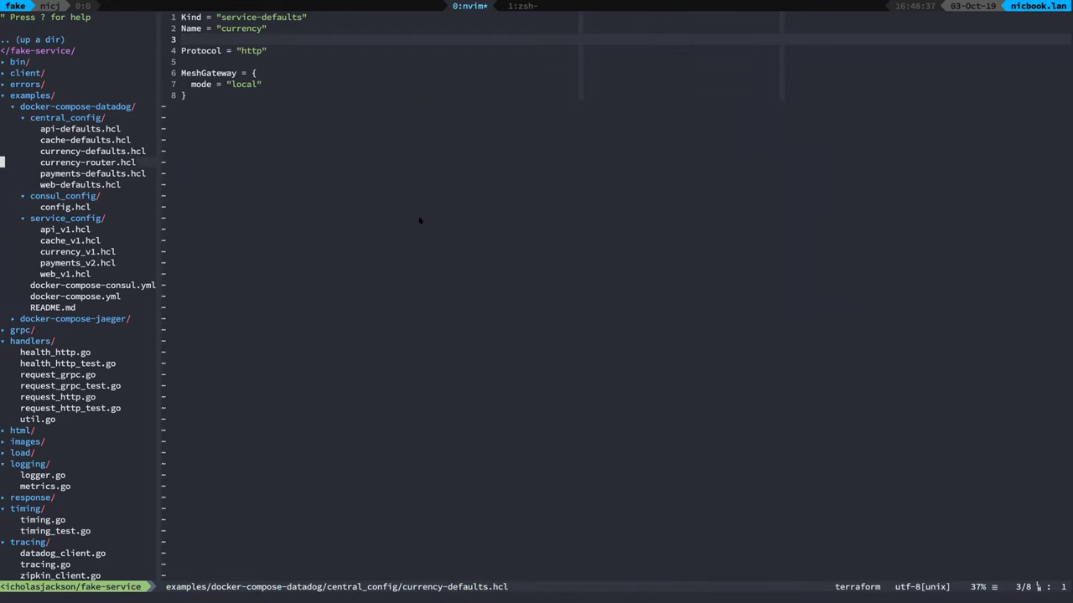
key("Return")
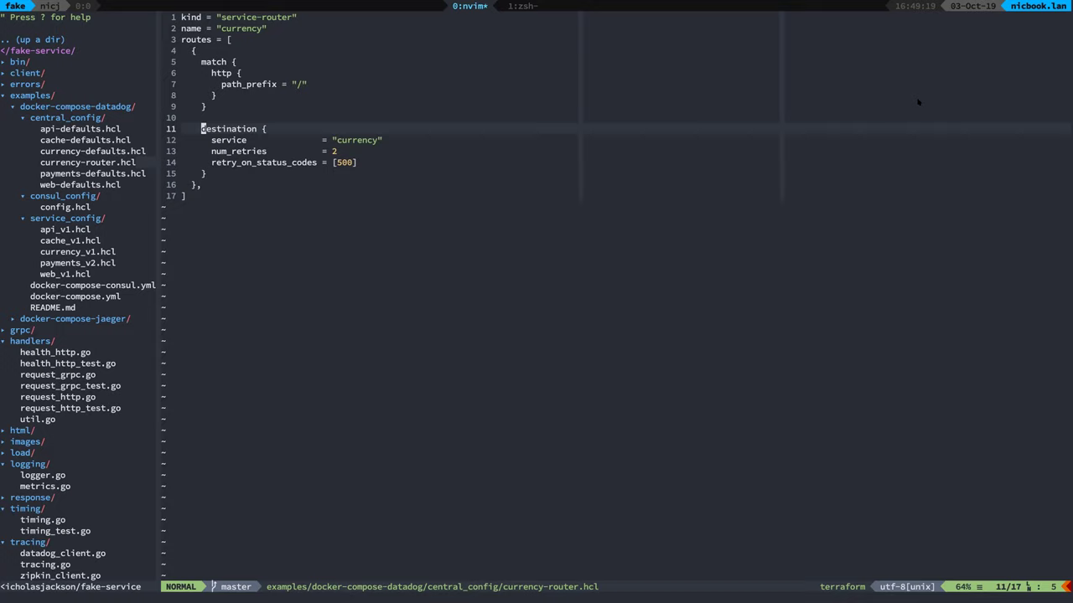
key("super+Tab")
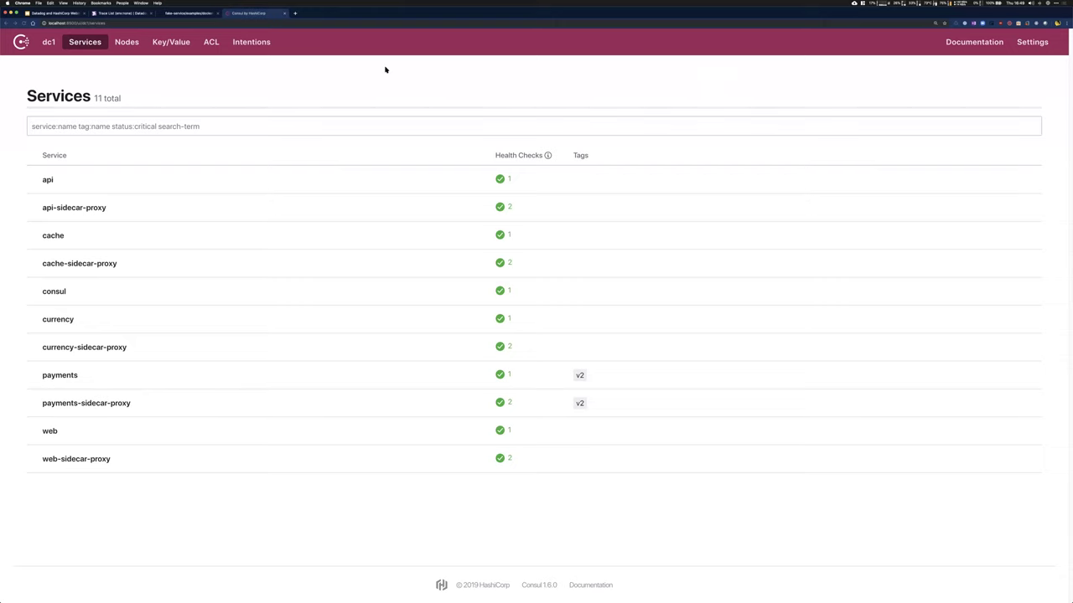
key("super+Tab")
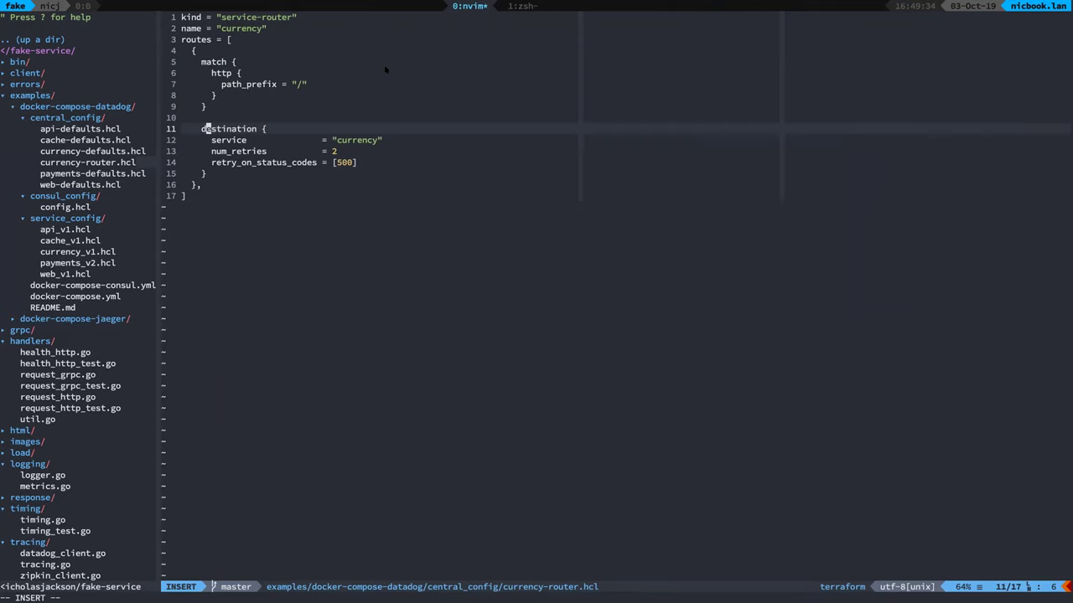
key("super+Tab")
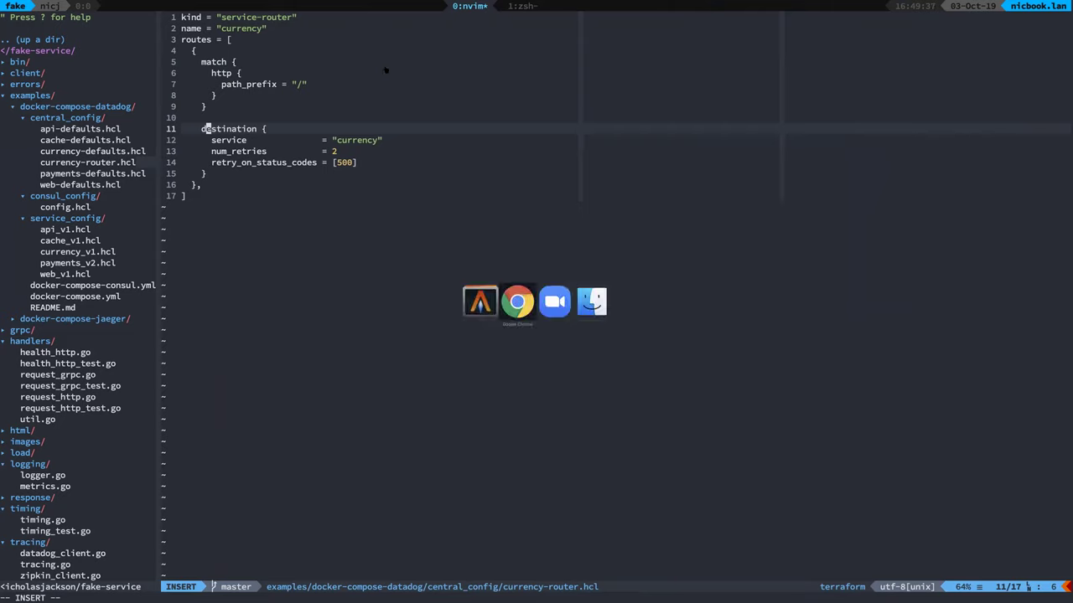
key("BackSpace")
key("Escape")
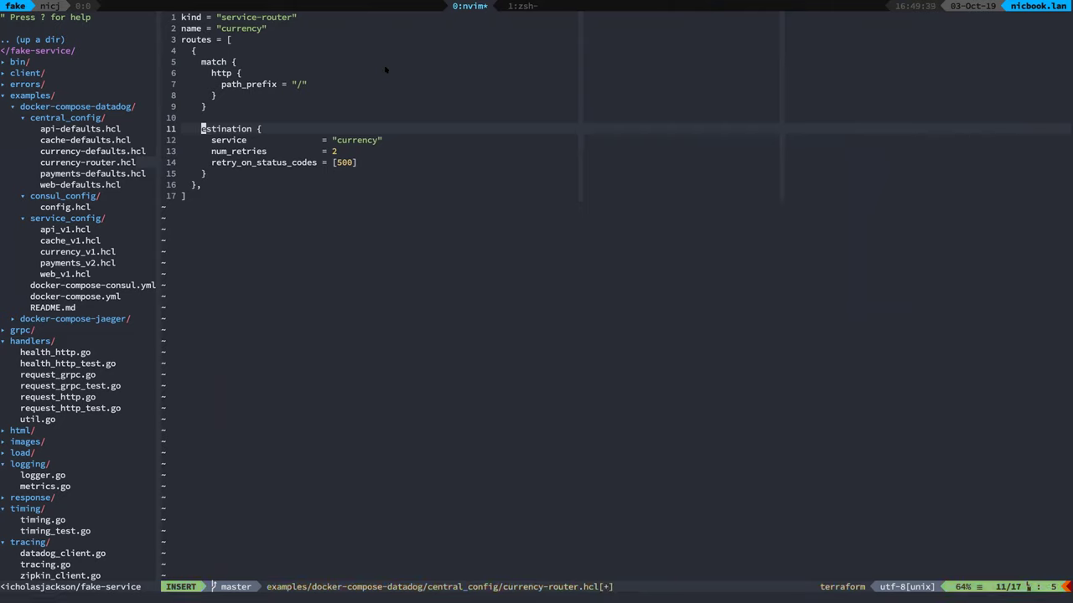
key("u")
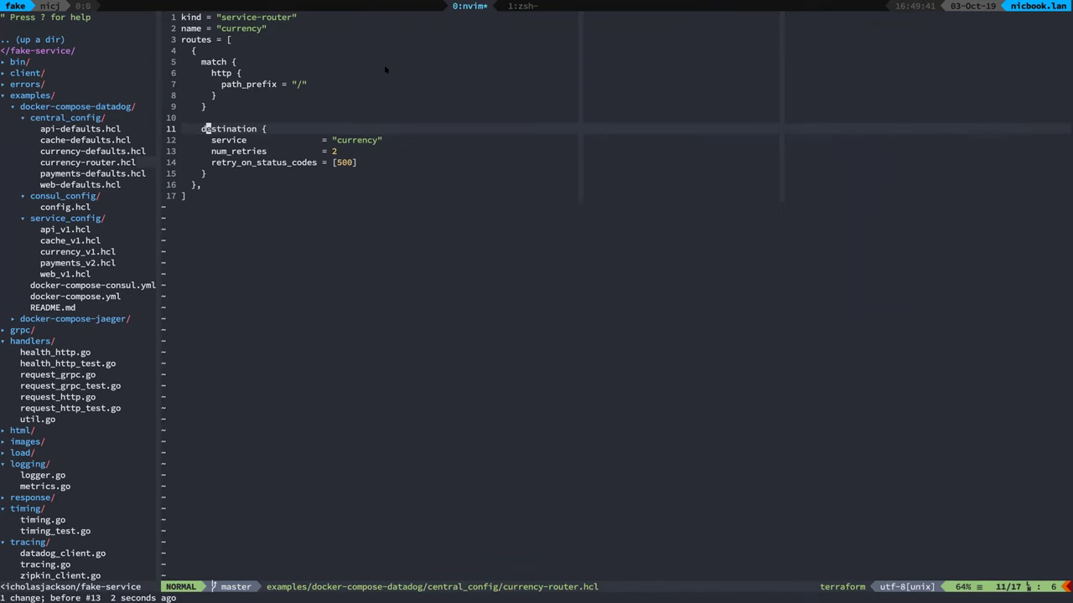
Go back to the project tree and open logger.go from the logging folder.
key("ctrl+w")
key("h")
key("j")
key("j")
key("j")
key("j")
key("j")
key("j")
key("j")
key("j")
key("j")
key("j")
key("j")
key("j")
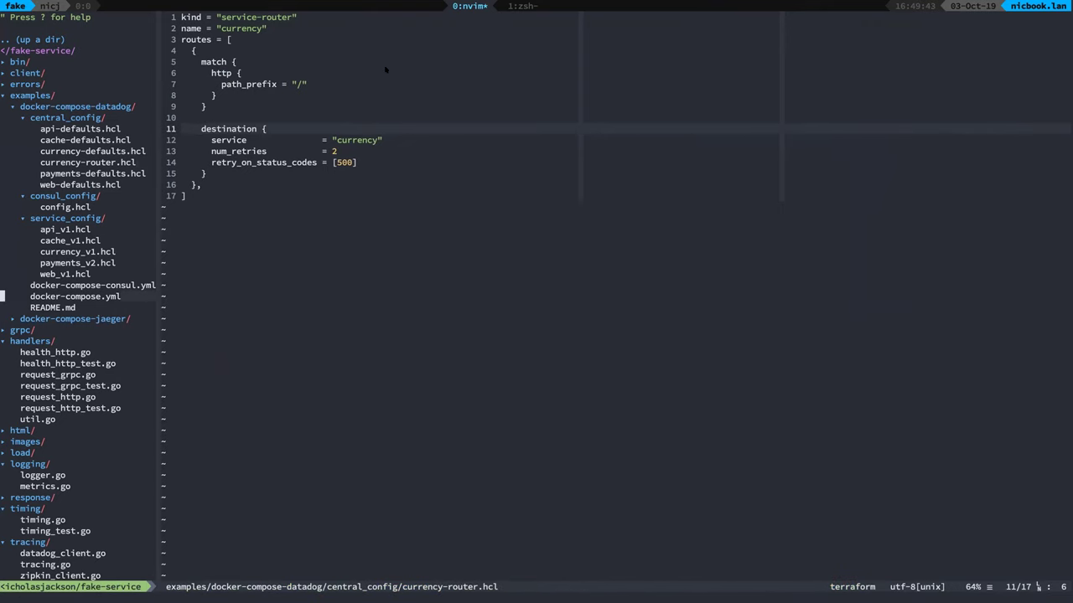
key("j")
key("j")
key("j")
key("j")
key("j")
key("j")
key("j")
key("j")
key("j")
key("j")
key("j")
key("j")
key("k")
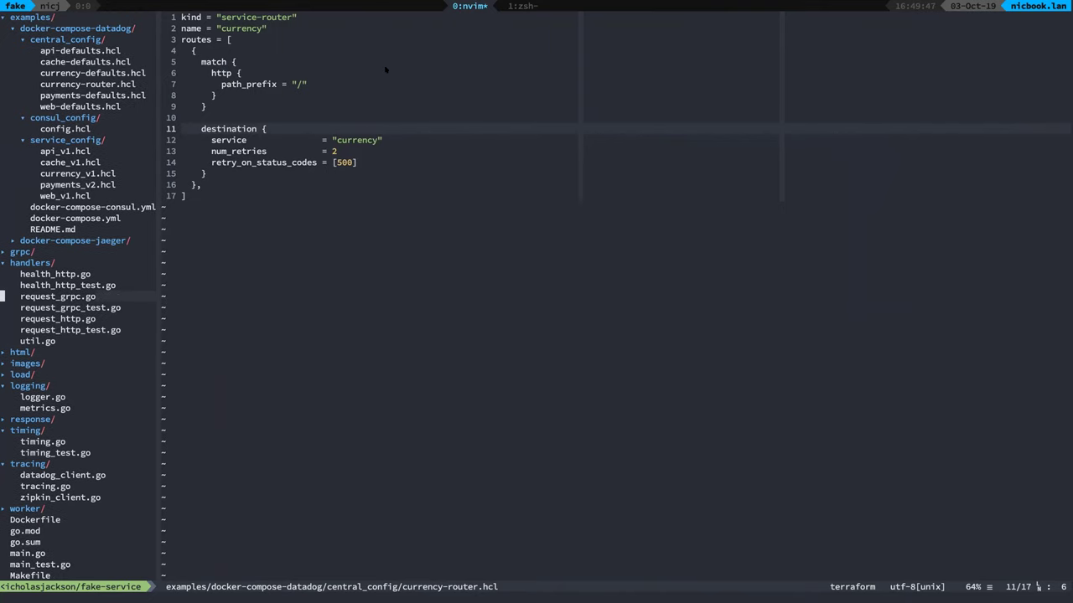
key("ctrl+e")
key("j")
key("j")
key("j")
key("j")
key("j")
key("j")
key("j")
key("j")
key("j")
key("j")
key("k")
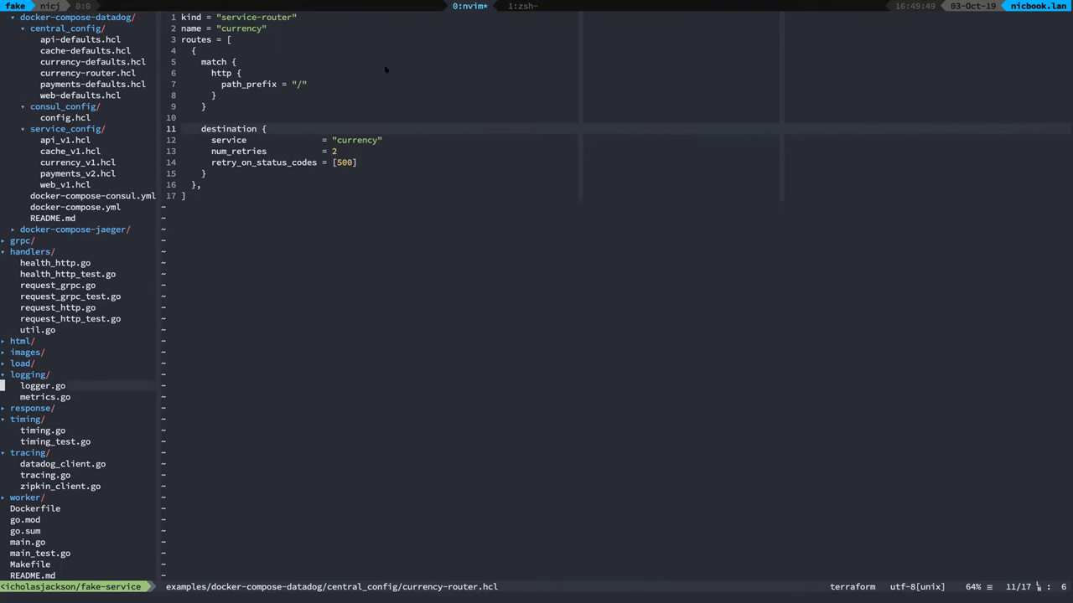
key("Return")
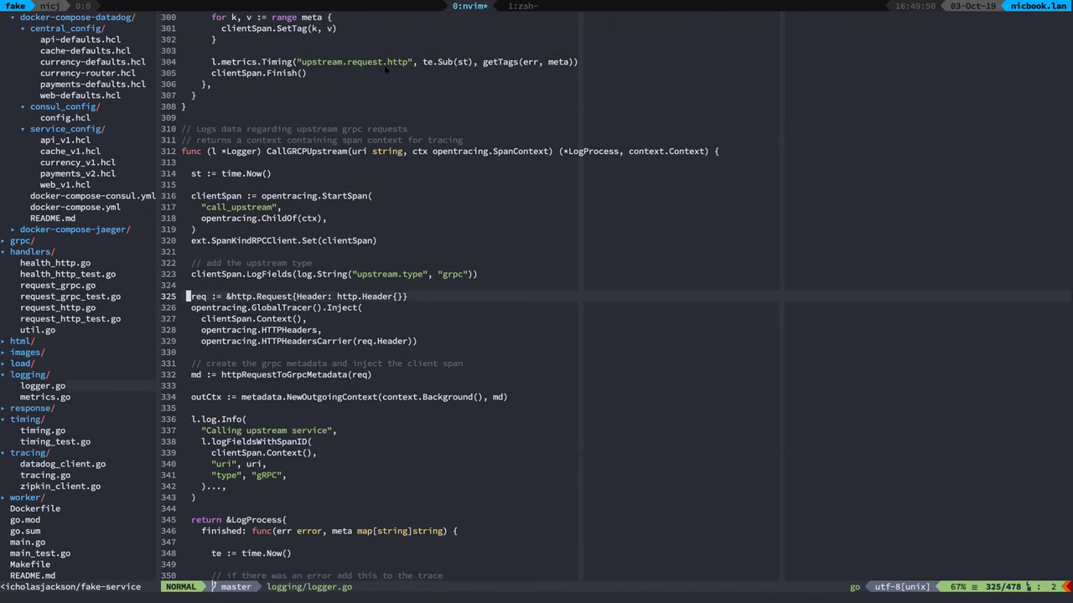
key("k")
key("i")
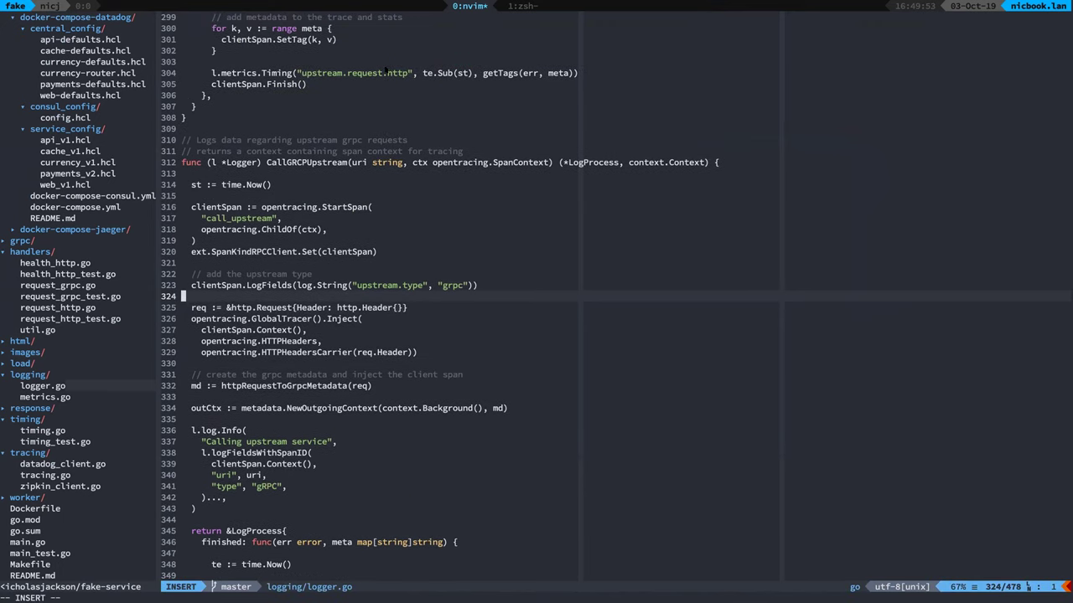
type("au")
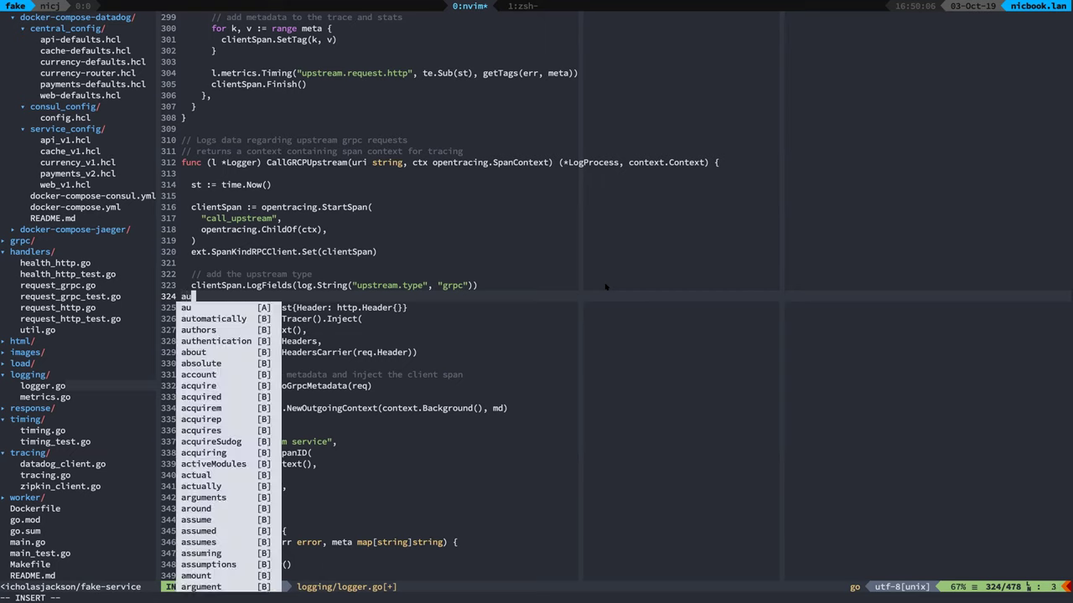
key("Escape")
key("u")
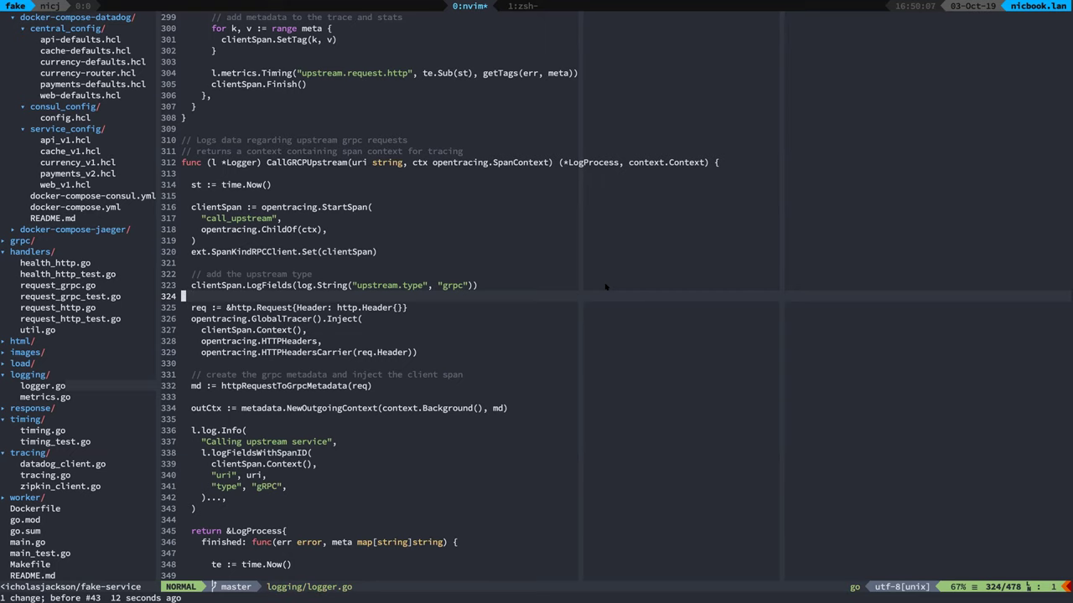
Read the CallGRCPUpstream function in logger.go from the upstream type field down to the logFieldsWithSpanID call.
key("k")
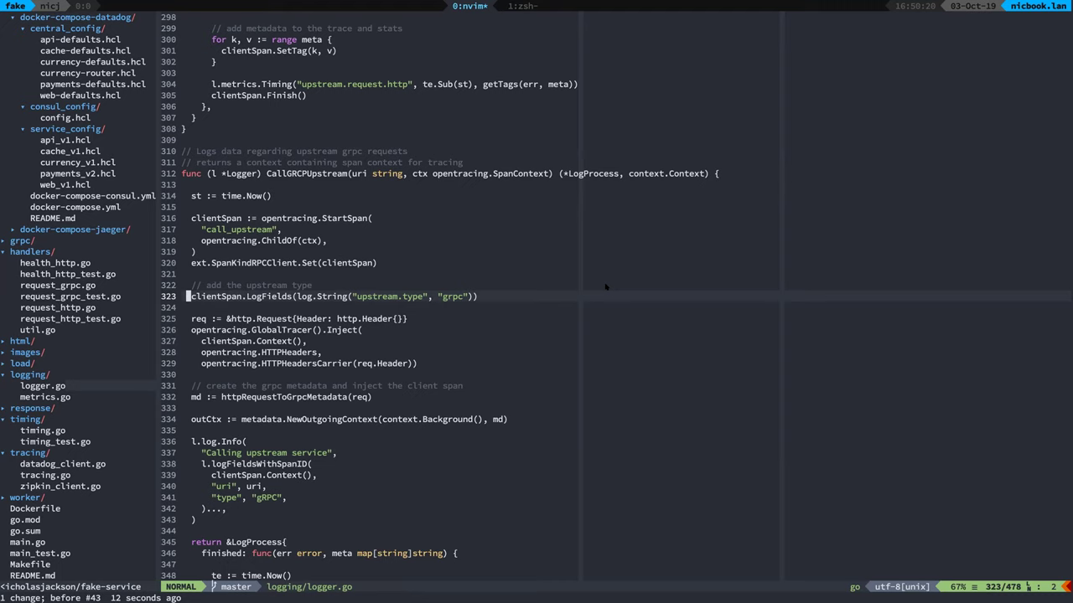
key("l")
key("l")
key("l")
key("j")
key("j")
key("j")
key("j")
key("j")
key("j")
key("j")
key("j")
key("j")
key("j")
key("j")
key("j")
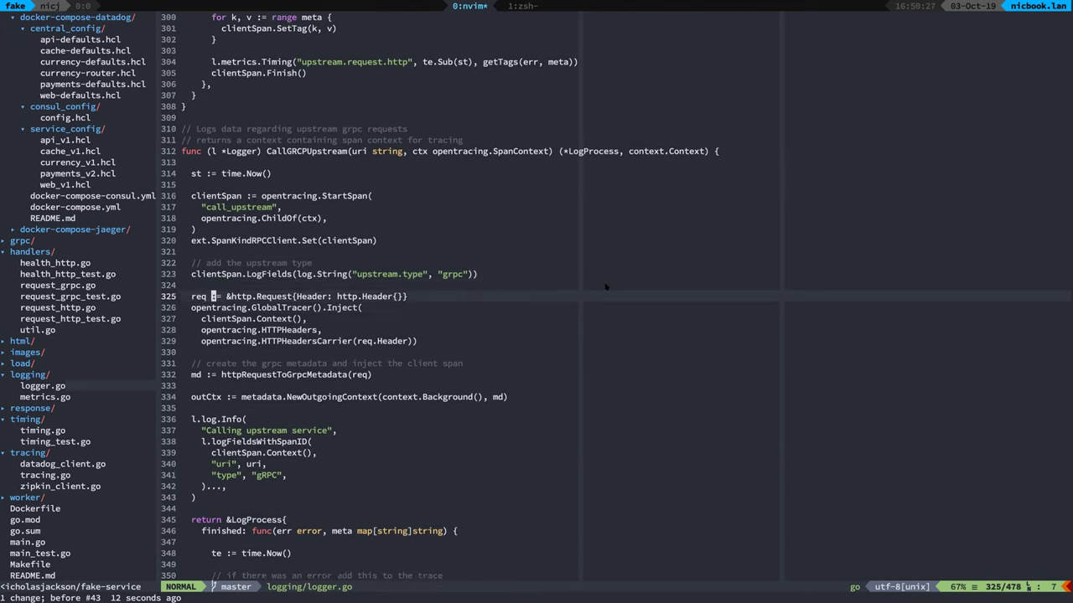
key("j")
key("j")
key("j")
key("w")
key("w")
key("w")
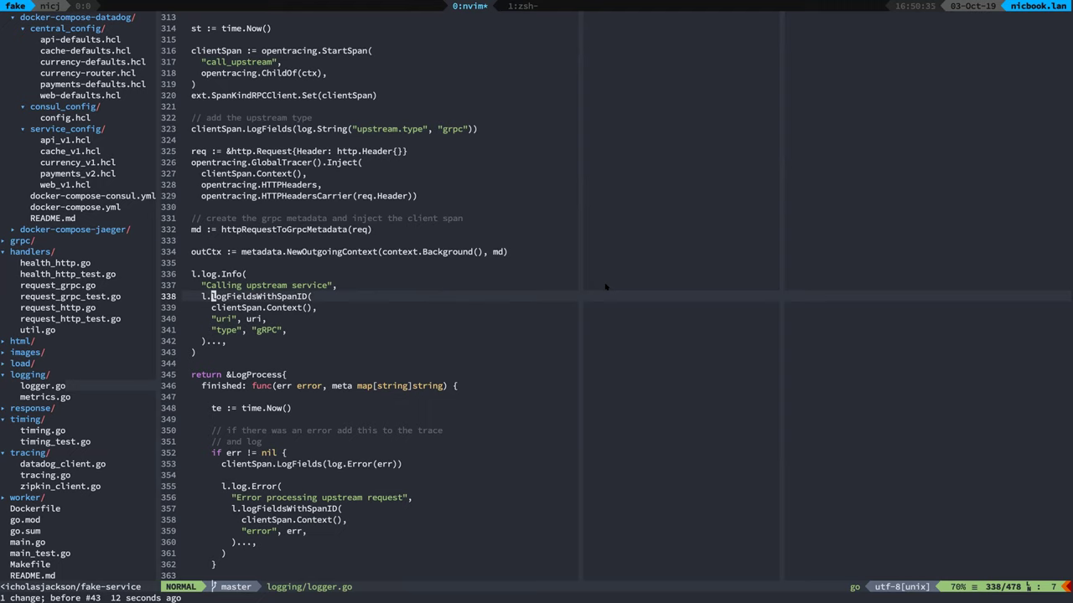
Go back to the l.log.Info call in CallGRCPUpstream and examine its "Calling upstream service" message.
key("k")
key("k")
key("w")
key("w")
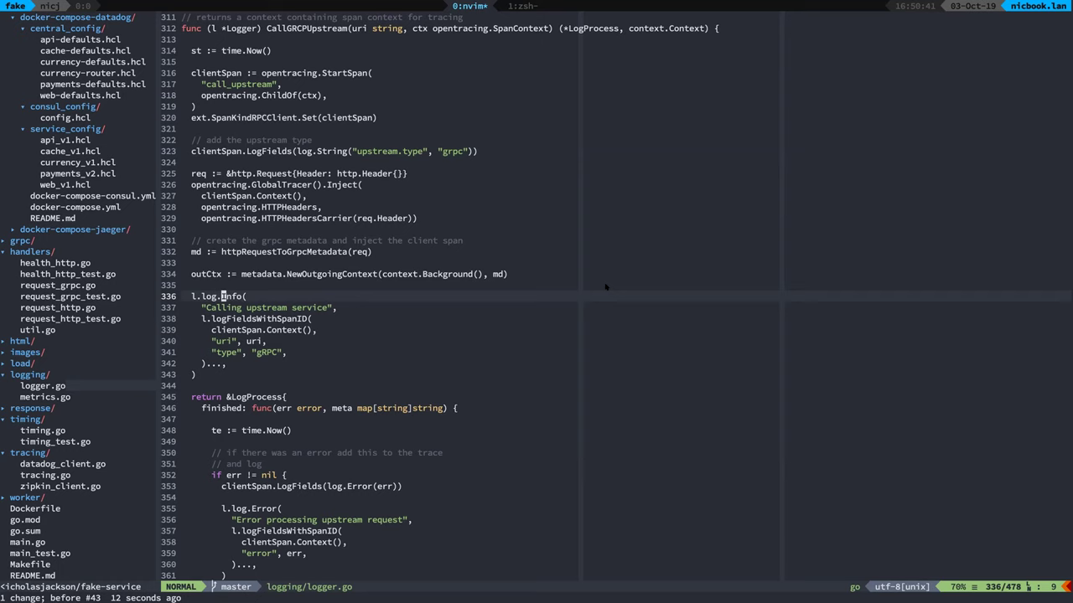
key("j")
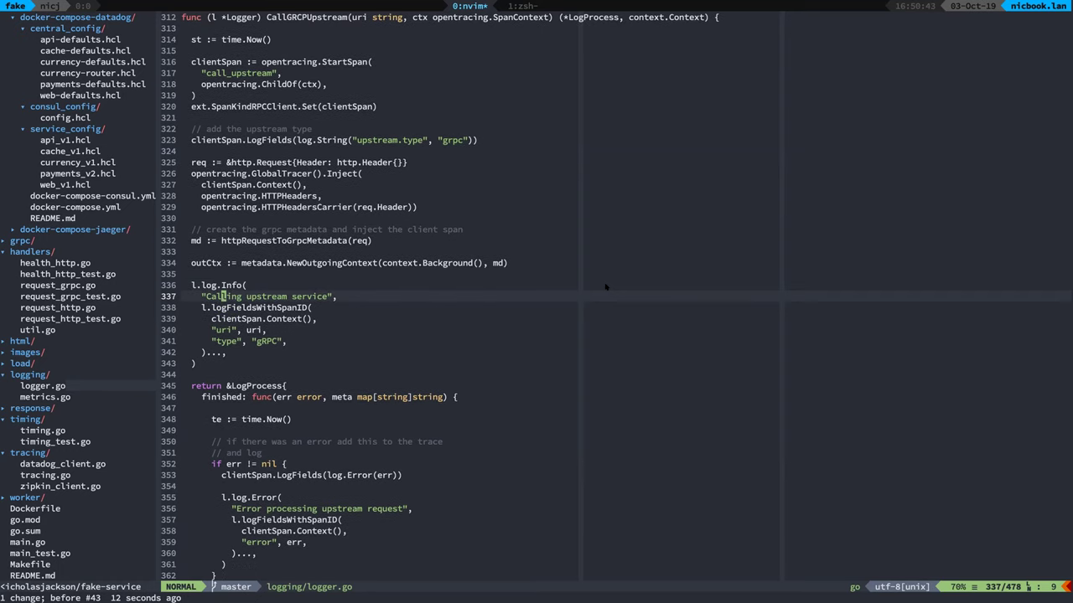
Jump from the logFieldsWithSpanID call in CallGRCPUpstream to its definition and read how it appends span_id and trace_id.
key("j")
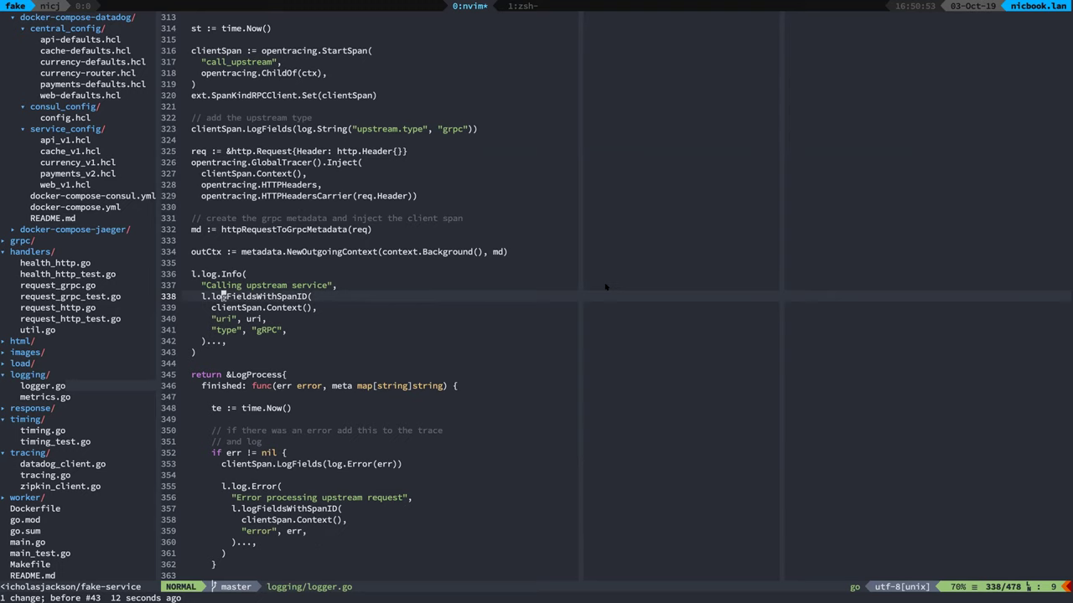
key("j")
key("j")
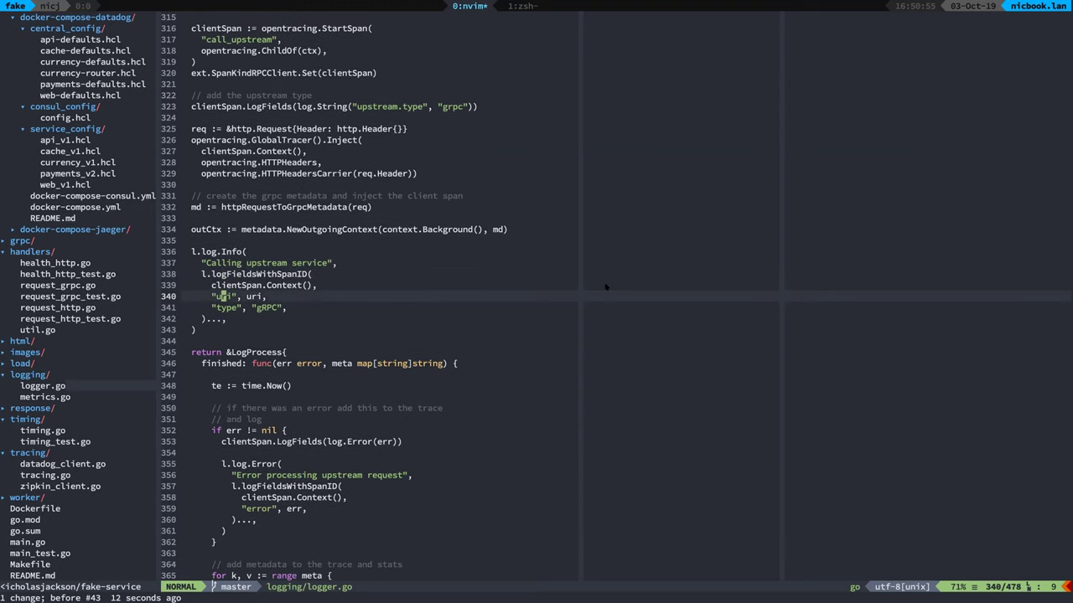
key("k")
key("k")
type(":Go")
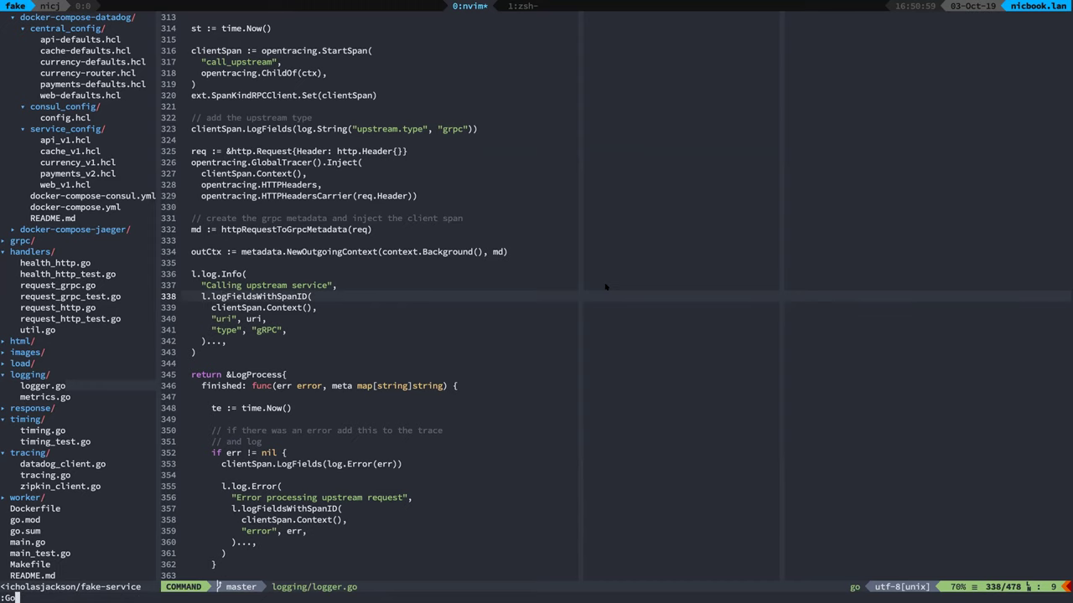
type("Def")
key("Return")
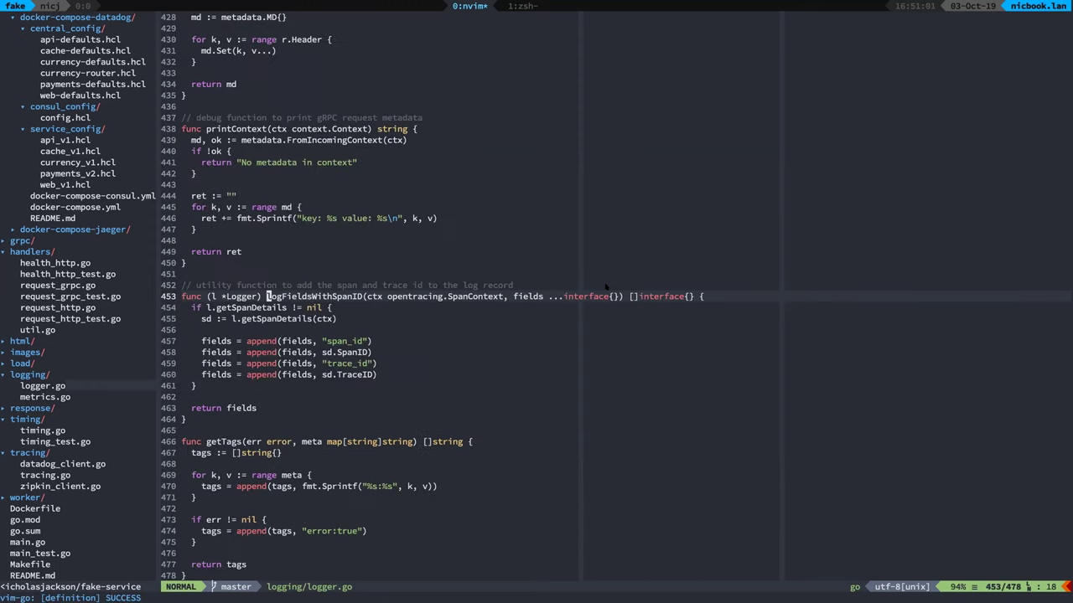
key("j")
key("j")
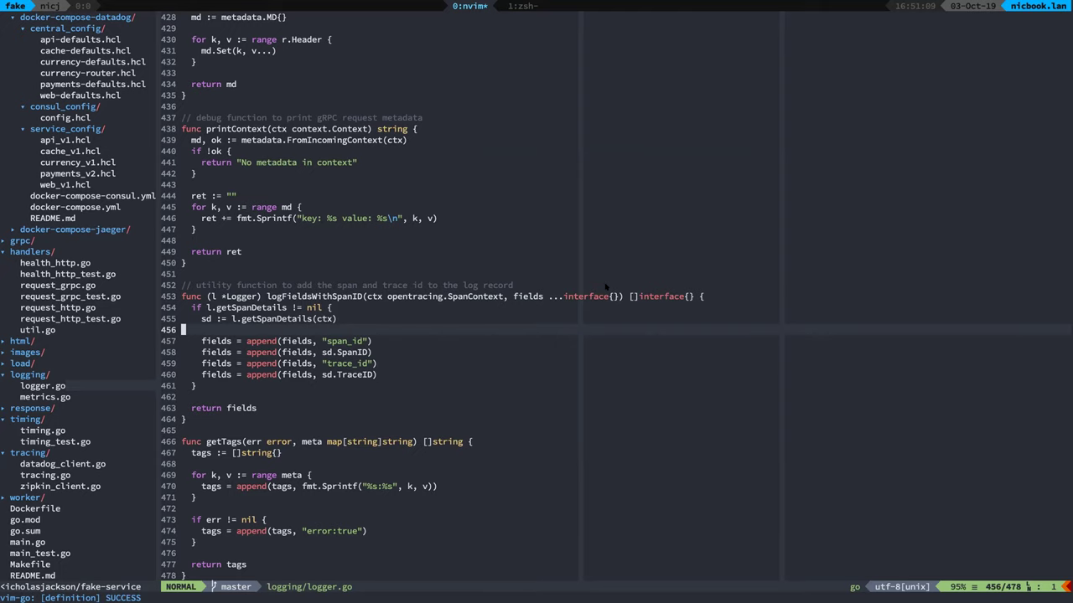
Switch to the Datadog trace in Chrome and show the logs for the selected envoy.proxy span.
key("super+Tab")
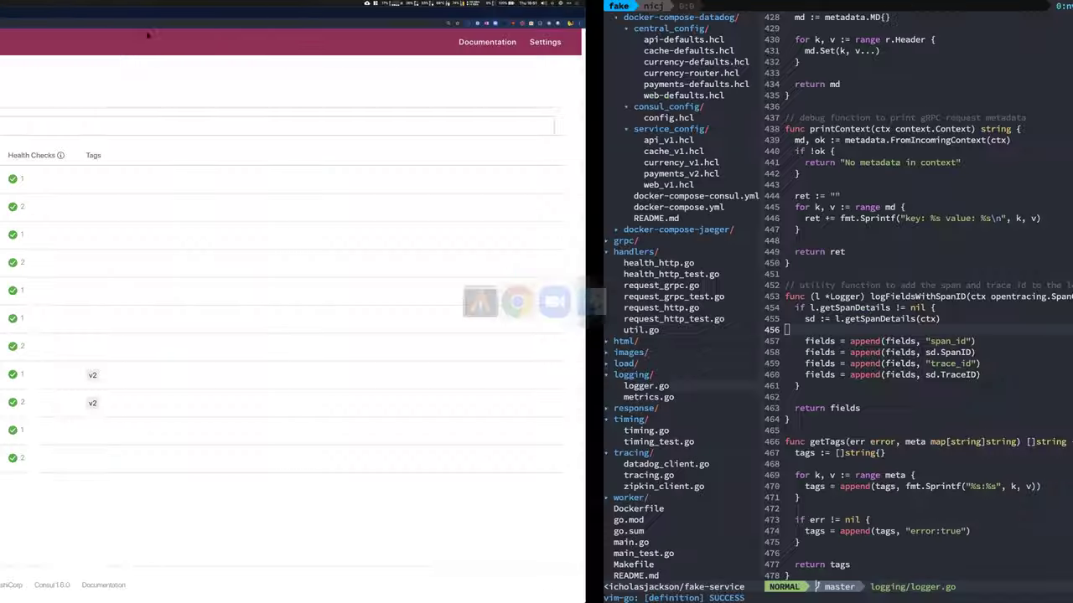
key("super+2")
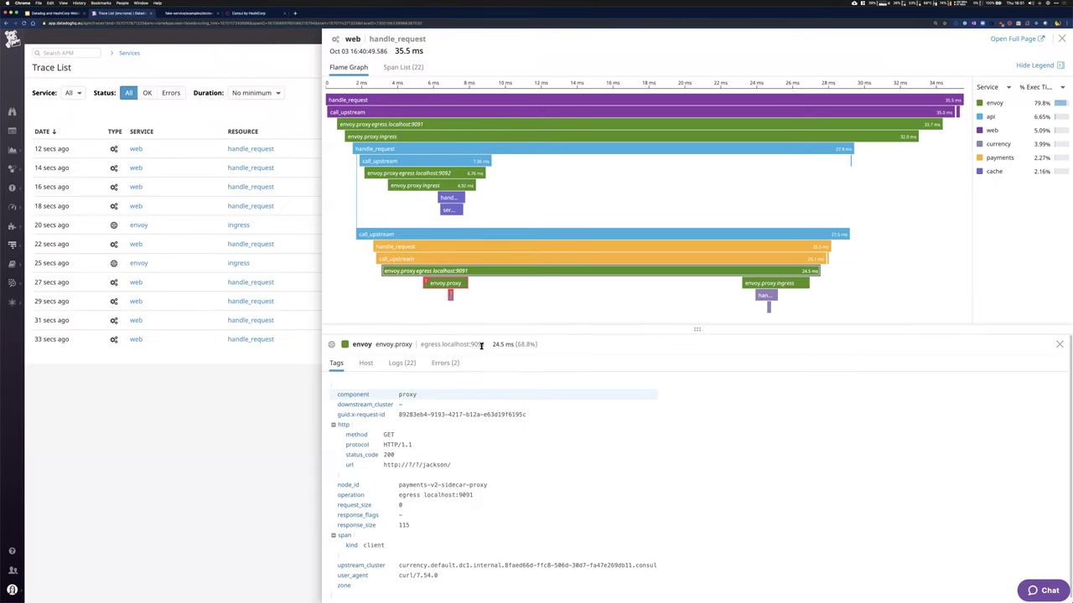
left_click(402, 363)
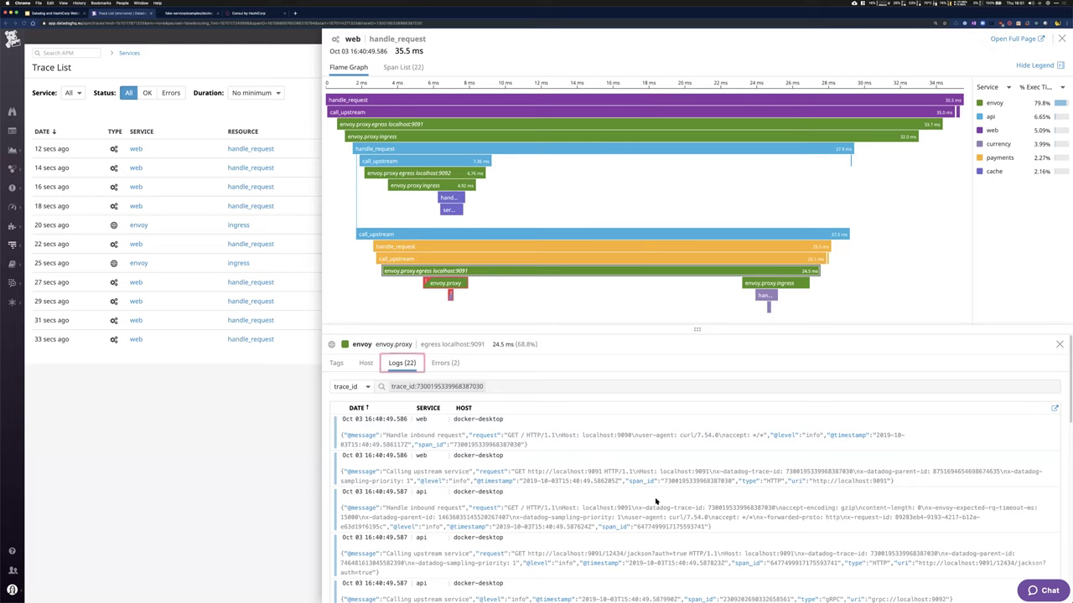
Switch back to the code editor and return from logFieldsWithSpanID to the upstream type field in CallGRCPUpstream.
key("super+Tab")
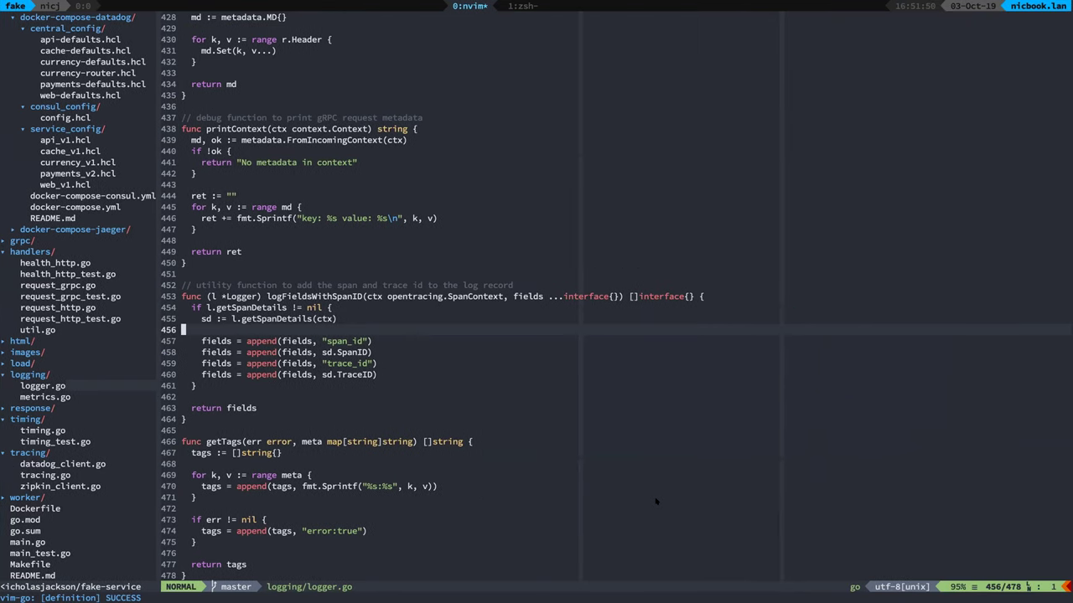
key("k")
key("k")
key("k")
key("k")
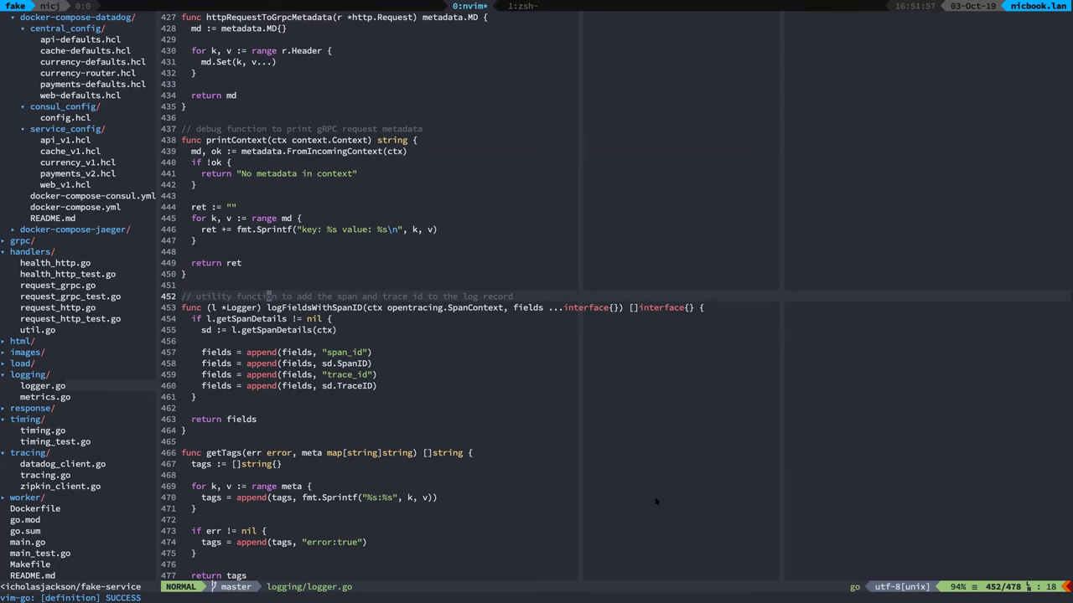
key("k")
key("k")
key("k")
key("k")
key("k")
key("k")
key("k")
key("k")
key("k")
key("k")
key("k")
key("k")
key("k")
key("k")
key("k")
key("k")
key("k")
key("k")
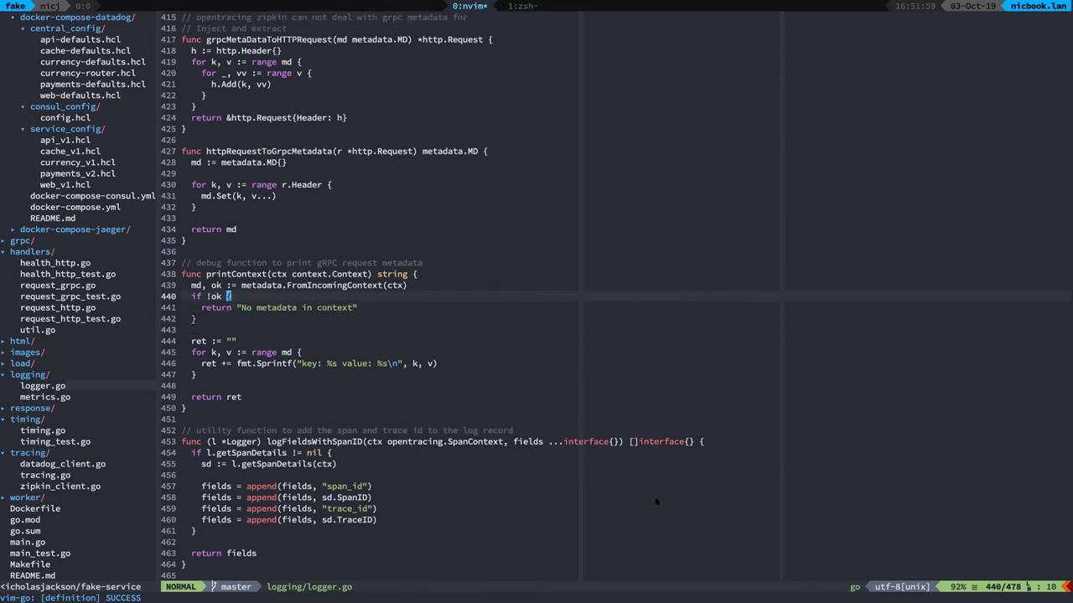
key("k")
key("k")
key("k")
key("k")
key("k")
key("k")
key("k")
key("k")
key("k")
key("k")
key("k")
key("k")
key("k")
key("k")
key("k")
key("k")
key("k")
key("k")
key("k")
key("k")
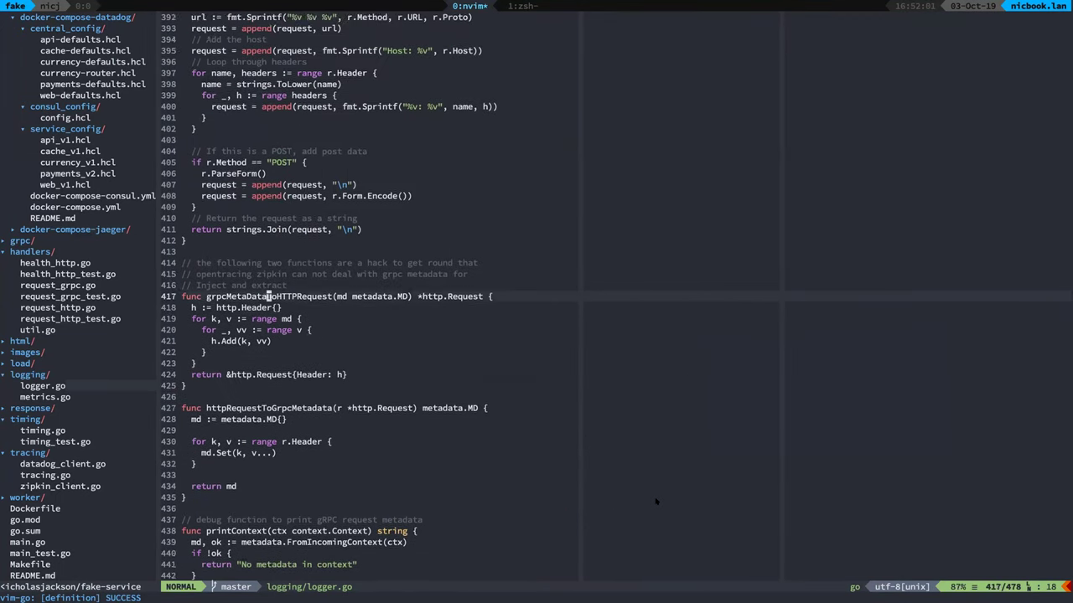
key("k")
key("k")
key("k")
key("k")
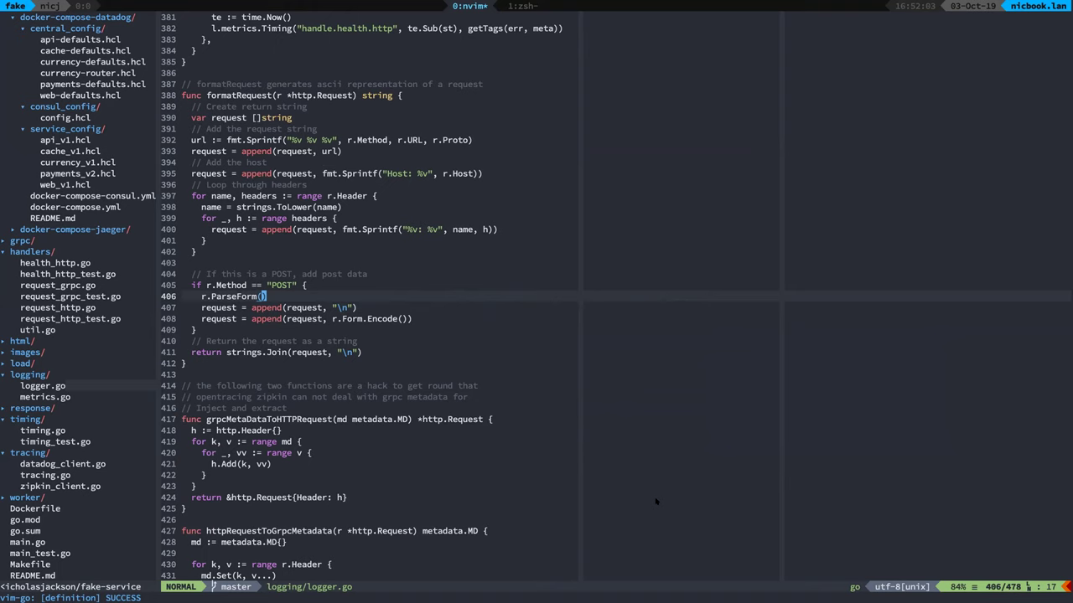
key("k")
key("k")
key("k")
key("k")
key("k")
key("k")
key("k")
key("k")
key("k")
key("k")
key("k")
key("k")
key("k")
key("k")
key("k")
key("k")
key("k")
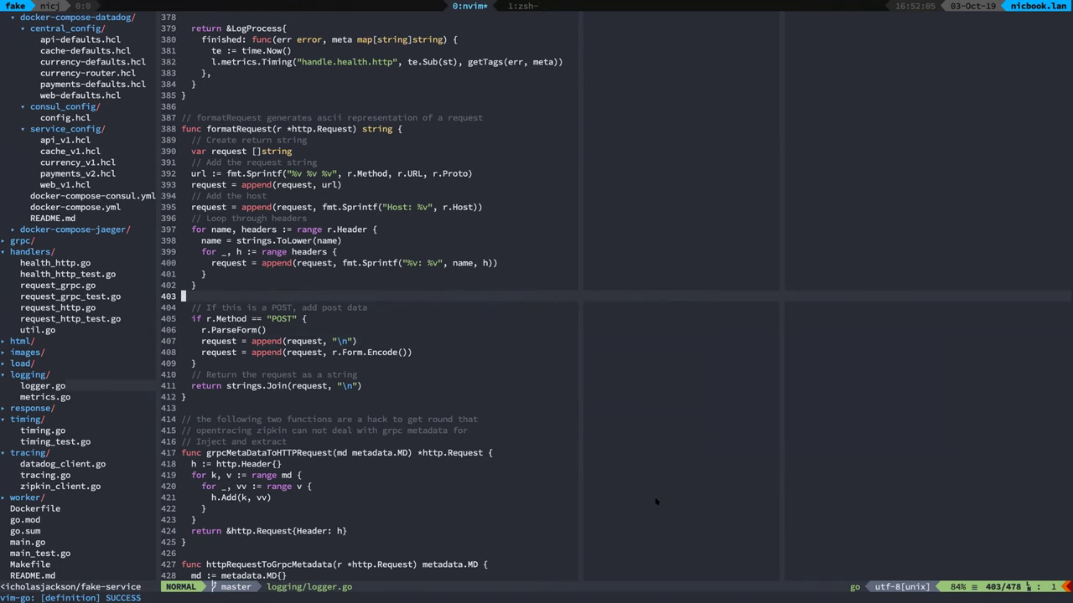
key("k")
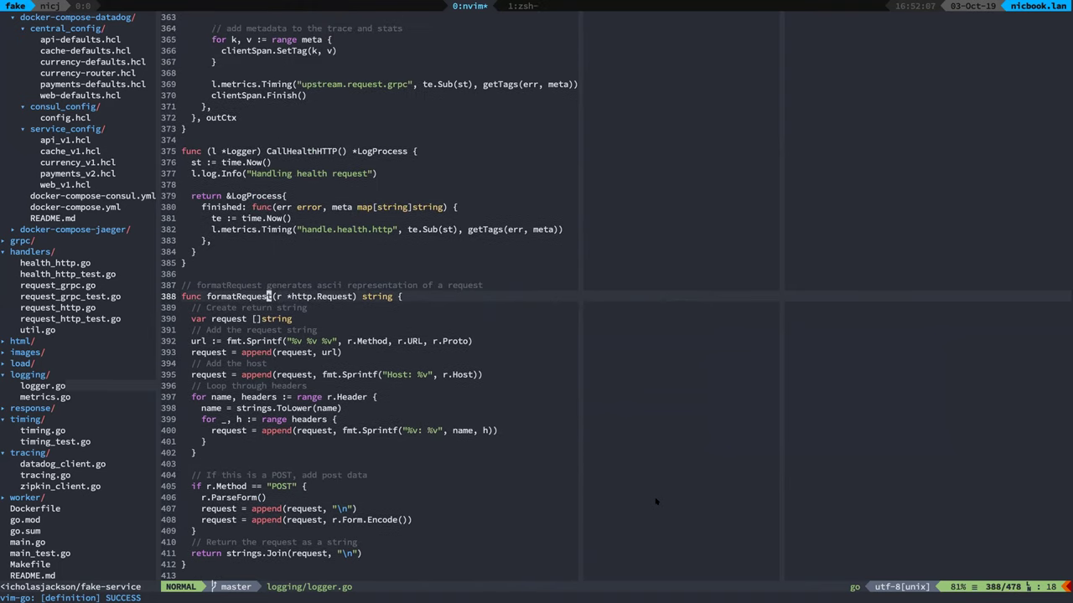
key("k")
key("k")
key("k")
key("k")
key("k")
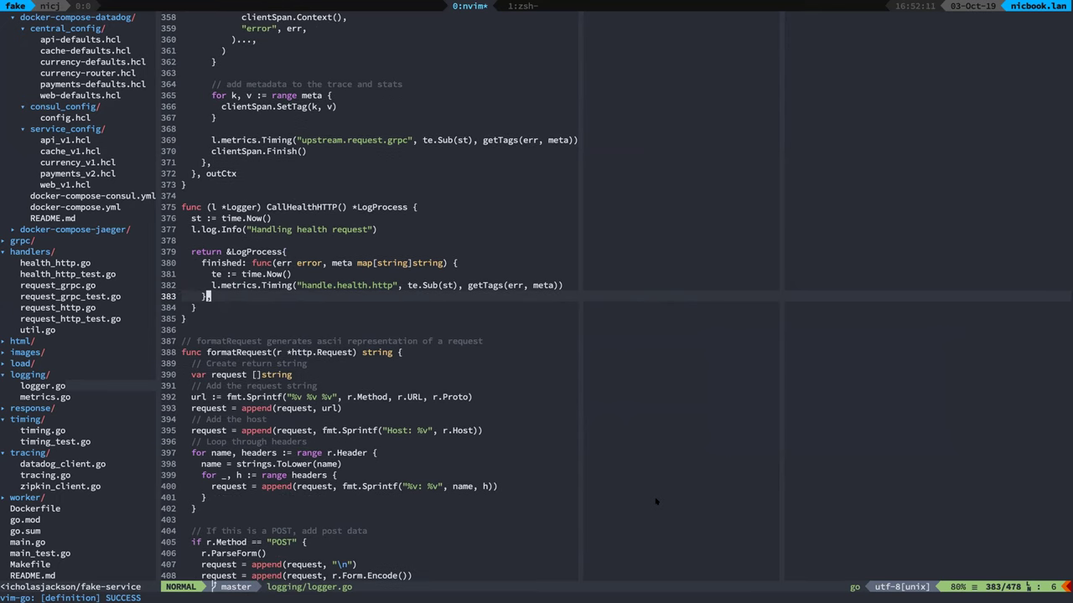
key("k")
key("k")
key("k")
key("k")
key("k")
key("k")
key("k")
key("k")
key("k")
key("k")
key("k")
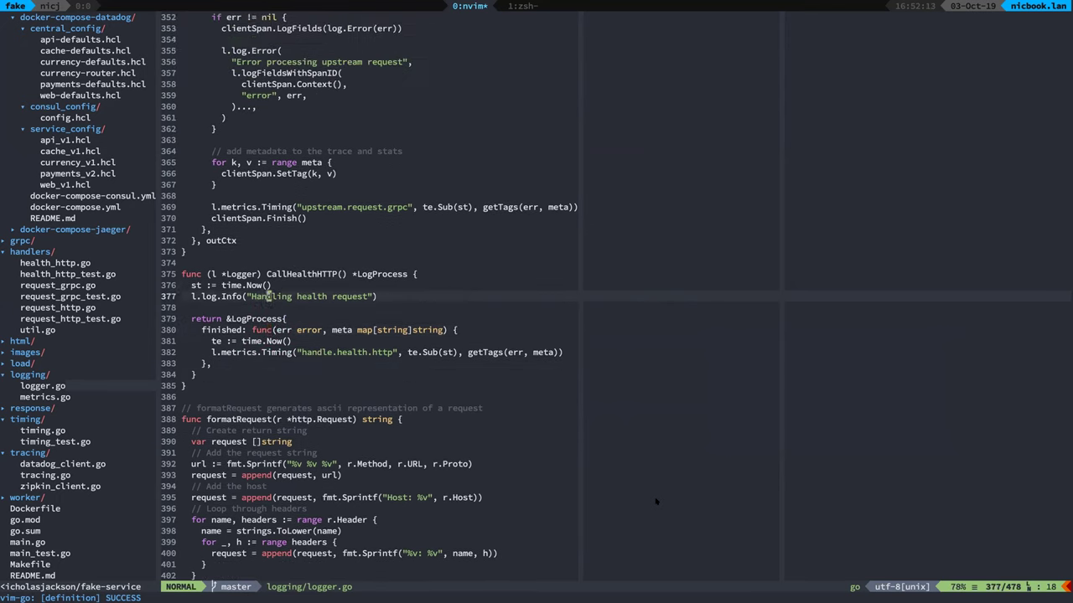
key("ctrl+o")
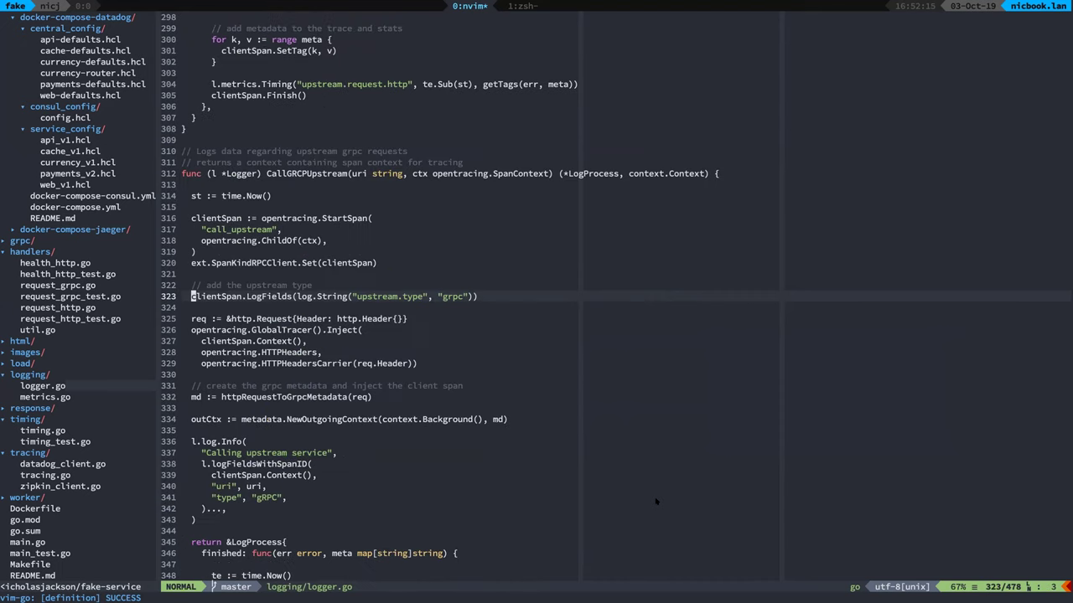
key("super+Tab")
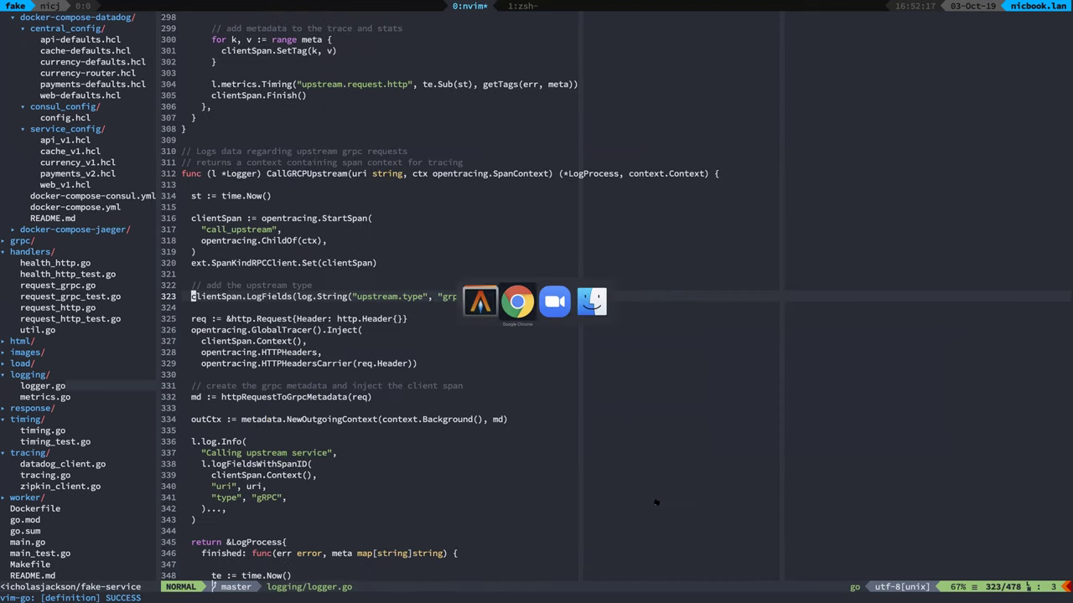
key("super+Tab")
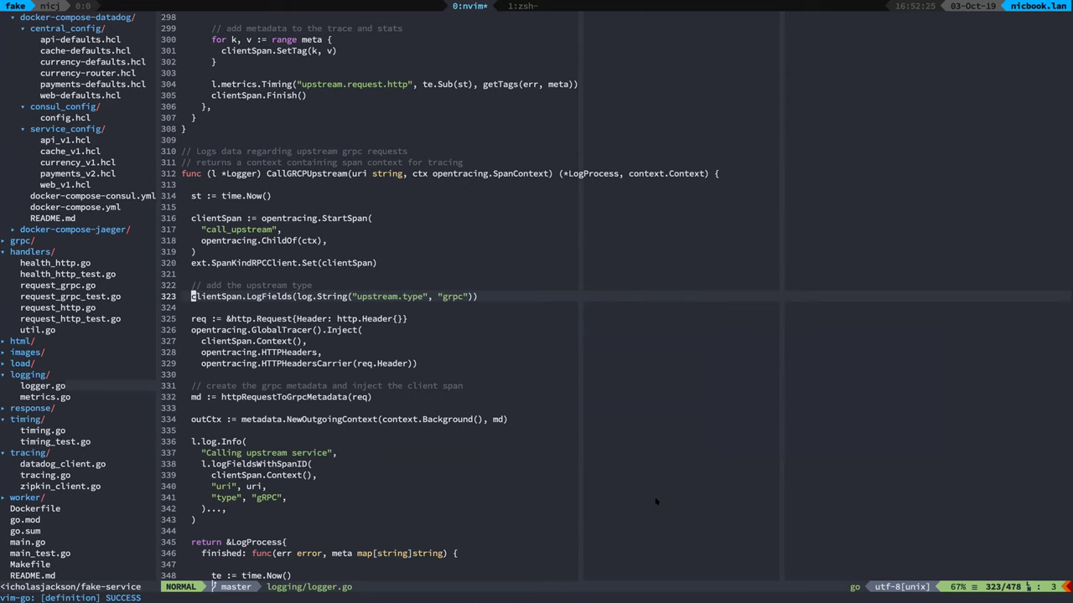
key("ctrl+h")
key("k")
key("k")
key("k")
key("k")
key("k")
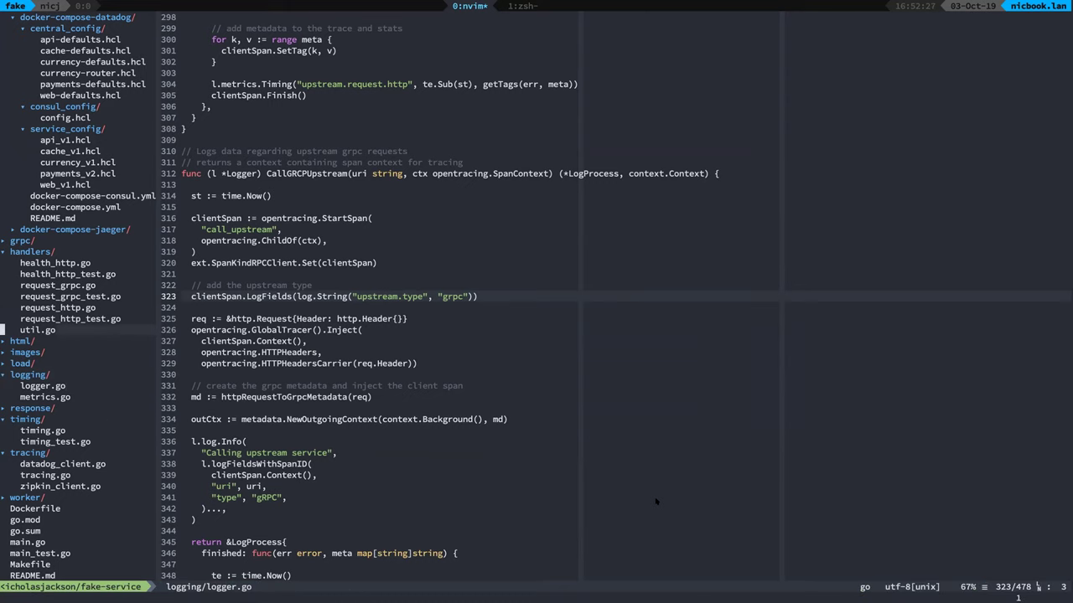
key("g")
key("g")
key("j")
key("j")
key("j")
key("j")
key("j")
key("j")
key("j")
key("j")
key("j")
key("j")
key("j")
key("j")
key("j")
key("j")
key("j")
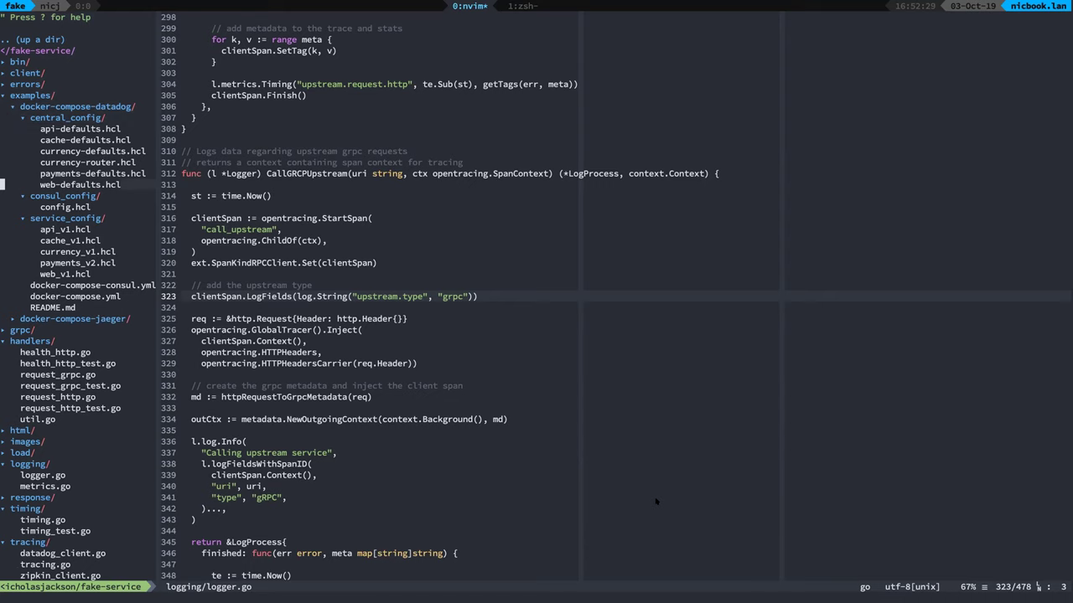
key("j")
key("j")
key("j")
key("j")
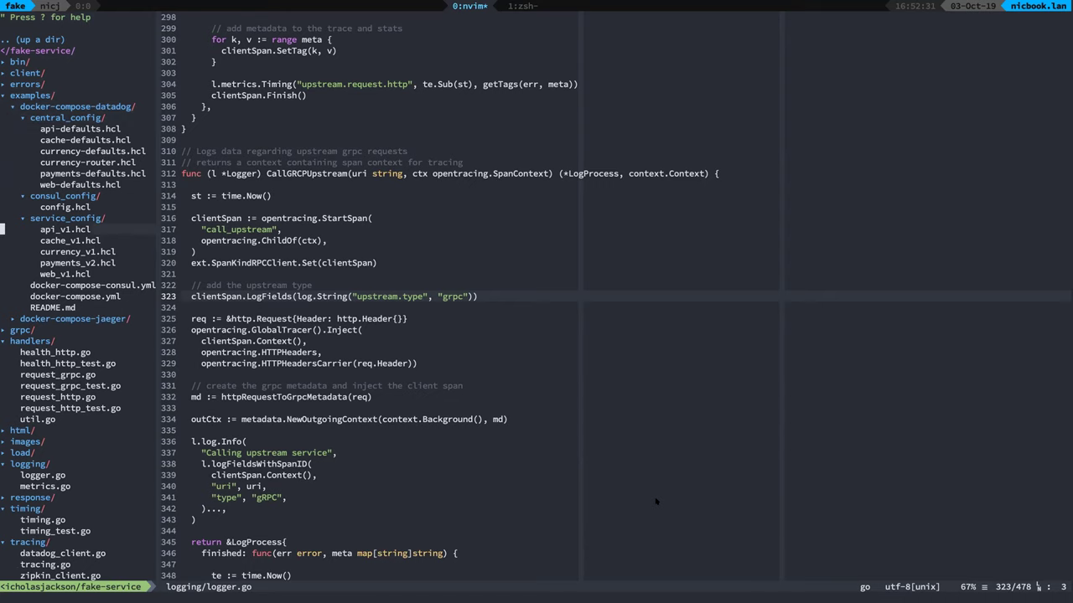
key("ctrl+w")
key("l")
key("k")
key("k")
key("k")
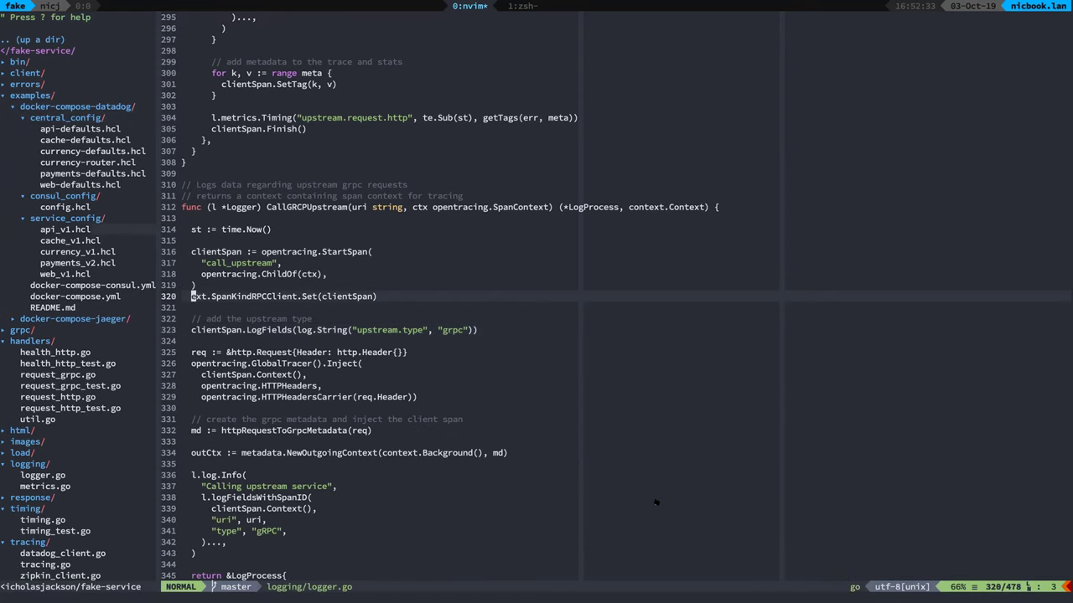
Check the trace logs in Datadog in Chrome, and return to the terminal to view the running services' output.
key("super+Tab")
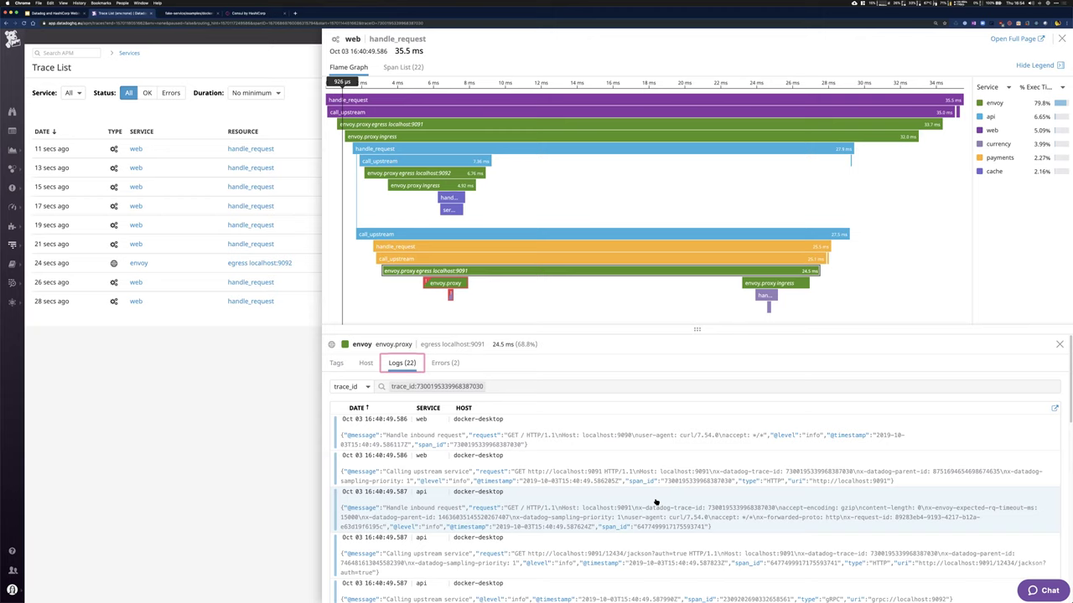
key("super+Tab")
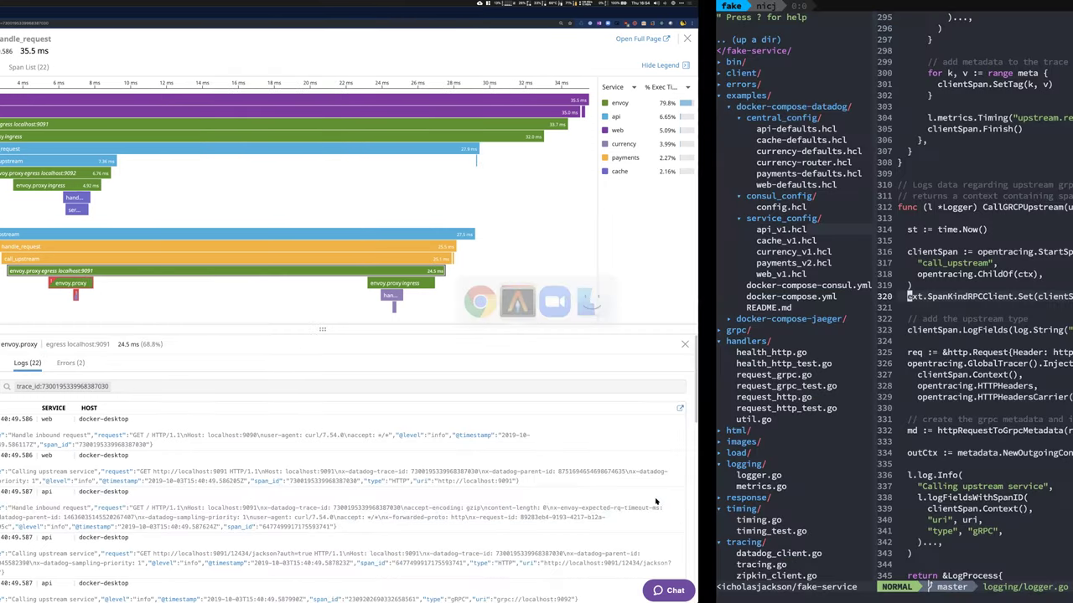
key("ctrl+b")
key("1")
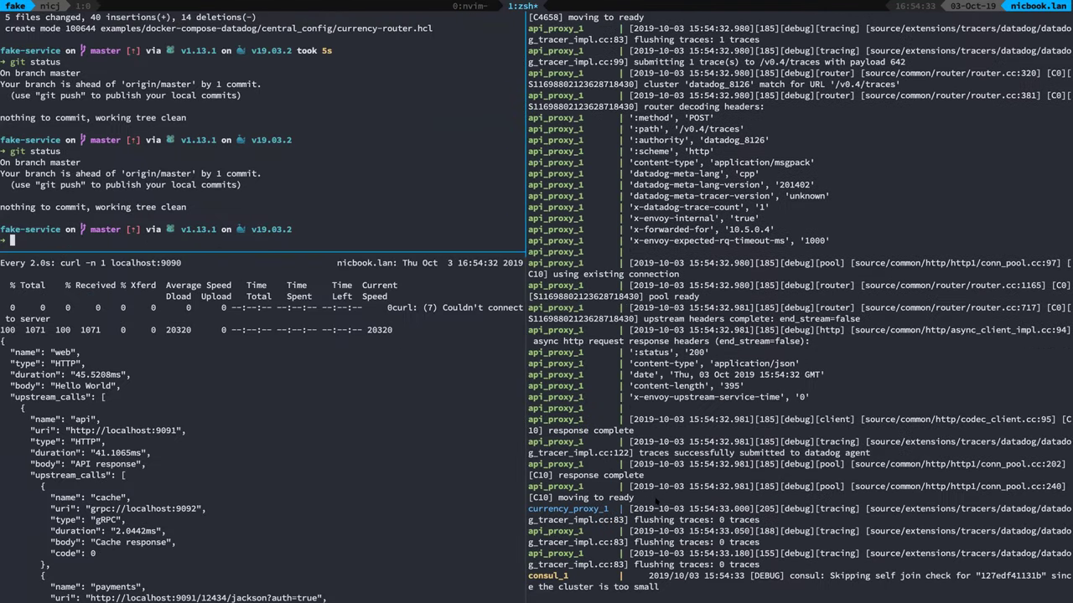
Return to the editor window and open docker-compose-consul.yml from the docker-compose-datadog folder in the project tree.
key("ctrl+b")
key("0")
key("ctrl+h")
key("k")
key("k")
key("k")
key("k")
key("k")
key("k")
key("k")
key("j")
key("j")
key("j")
key("j")
key("j")
key("j")
key("j")
key("j")
key("j")
key("j")
key("j")
key("j")
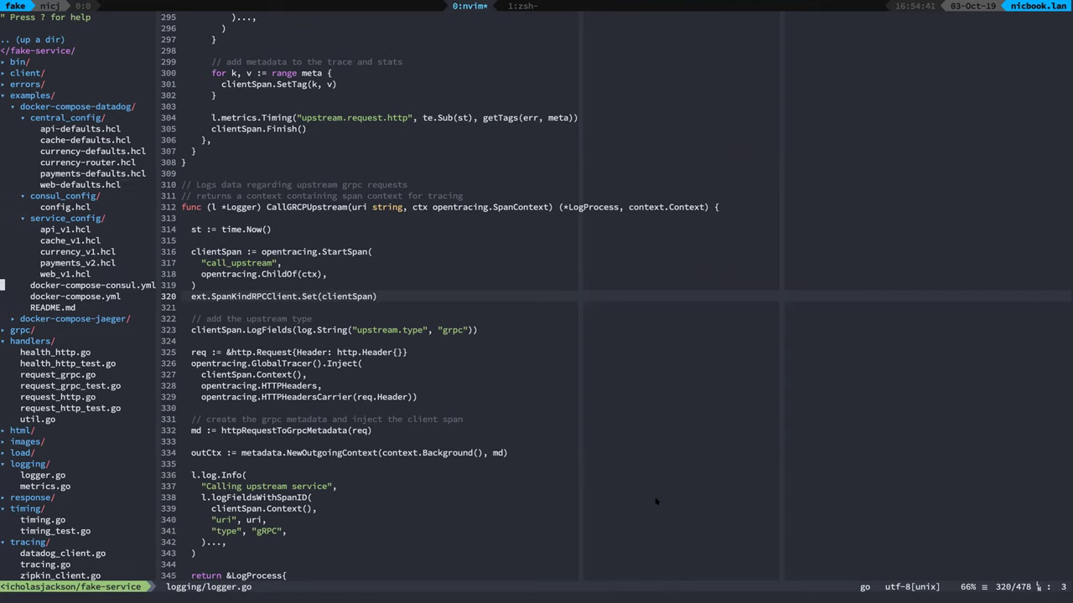
key("Return")
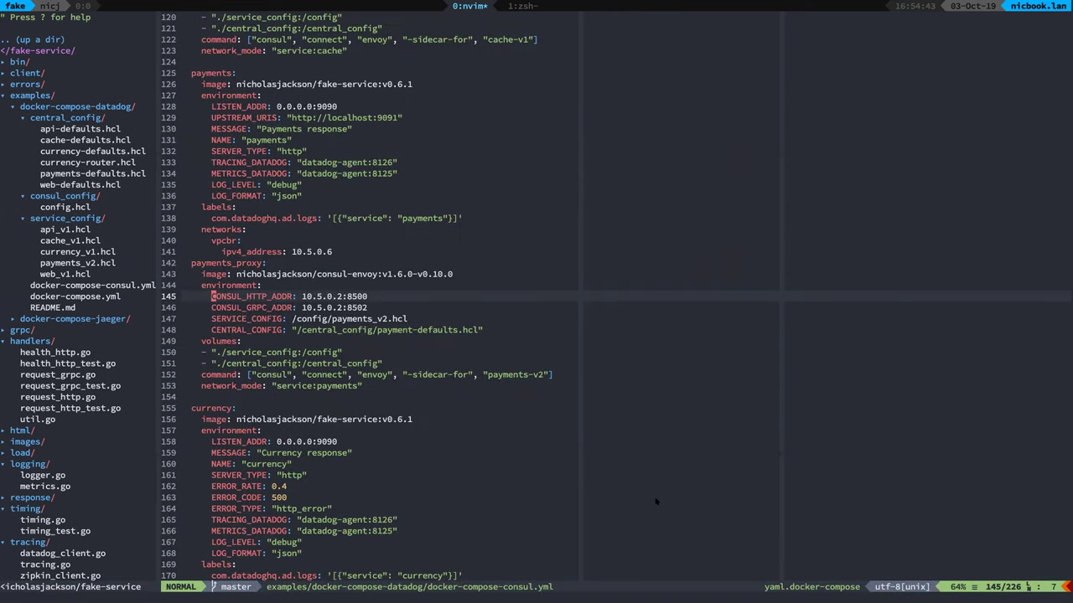
Set the currency service's ERROR_RATE to 1 in docker-compose-consul.yml and save the file.
key("k")
key("k")
key("k")
key("k")
key("k")
key("k")
key("k")
key("k")
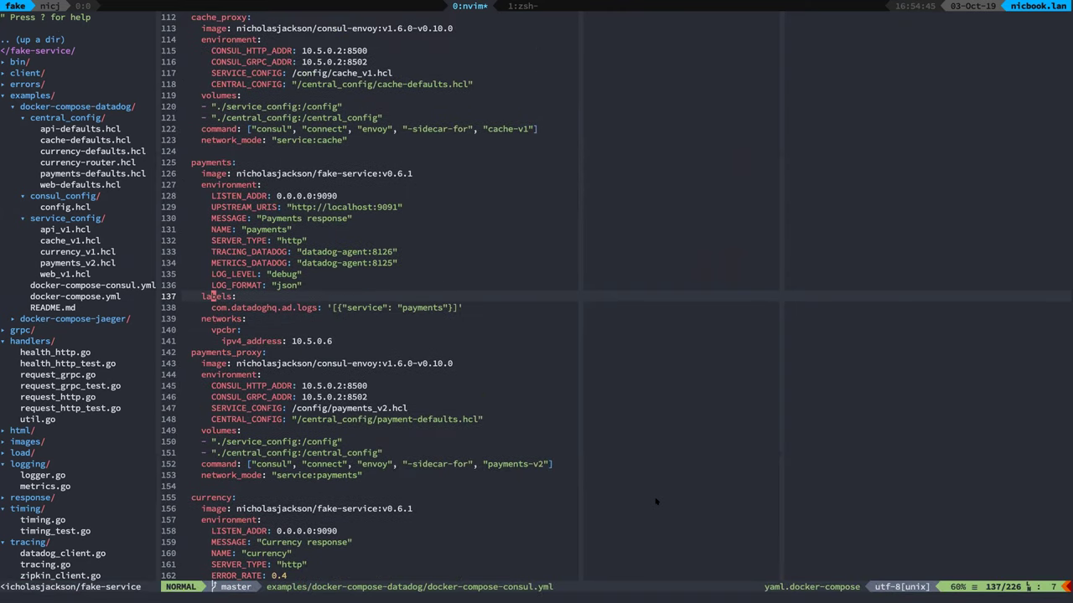
key("j")
key("j")
key("j")
key("j")
key("j")
key("j")
key("j")
key("j")
key("j")
key("j")
key("j")
key("j")
key("j")
key("j")
key("j")
key("j")
key("j")
key("j")
key("j")
key("j")
key("j")
key("j")
key("j")
key("j")
type("jWcW1")
key("Escape")
type(":w")
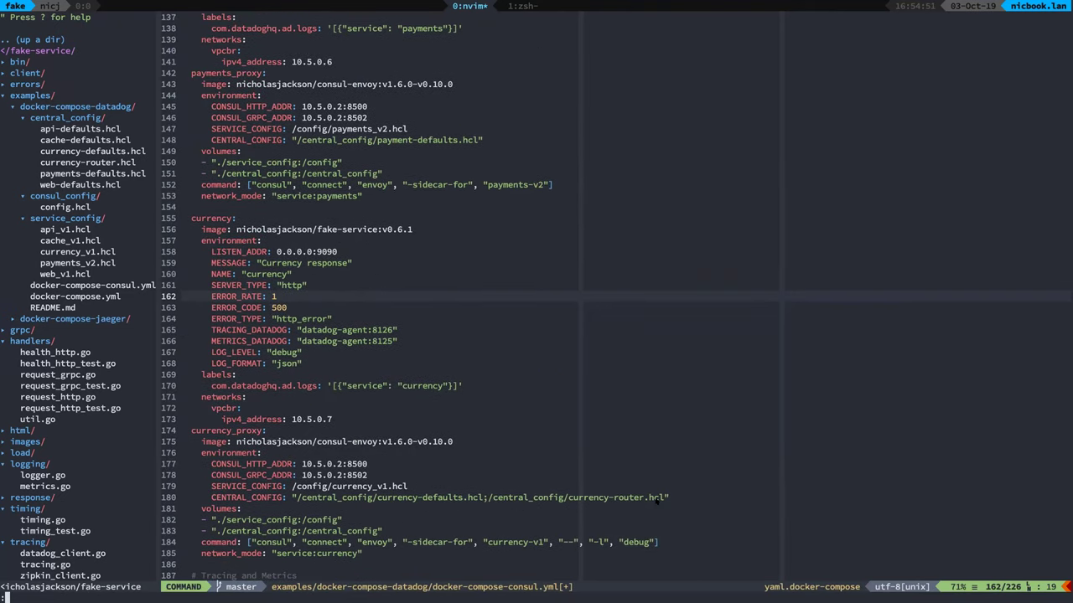
key("Return")
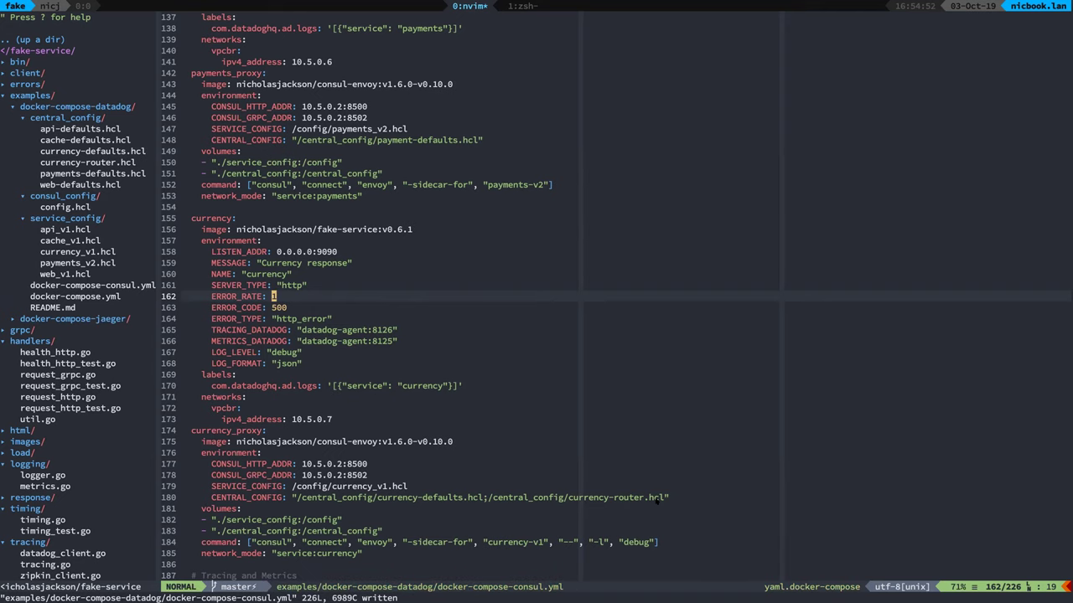
Switch to the terminal window with the running services and stop the repeating curl watch on localhost:9090.
key("ctrl+b")
key("1")
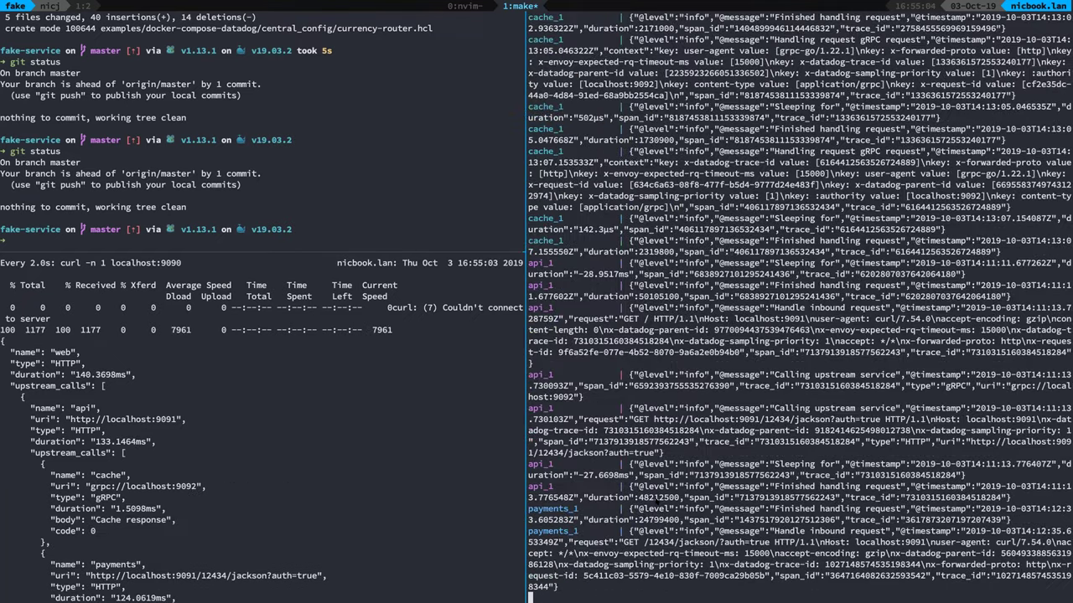
key("ctrl+b")
key("o")
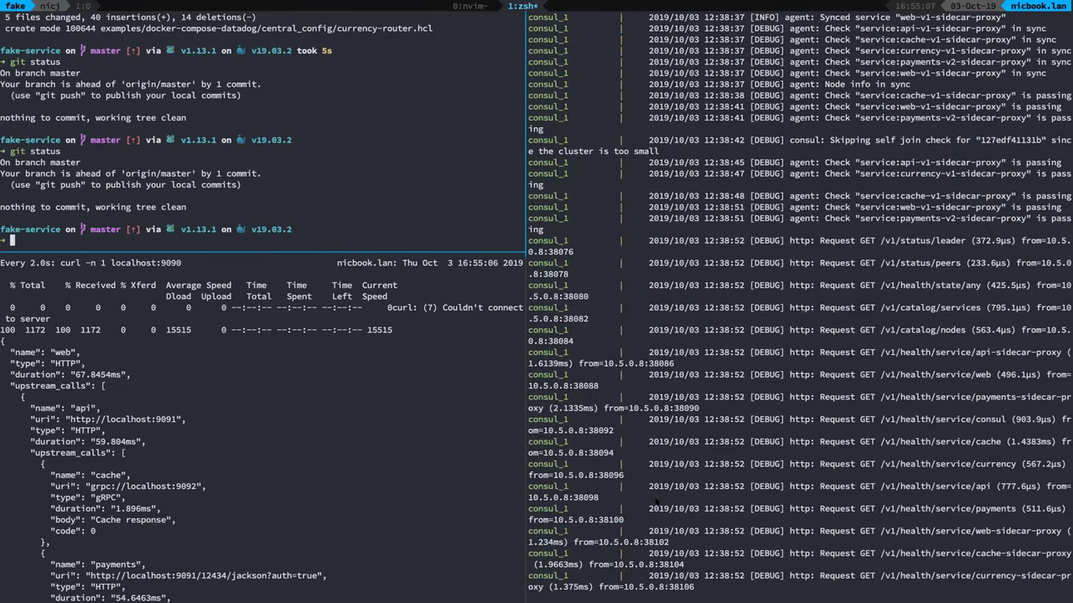
key("ctrl+b")
key("o")
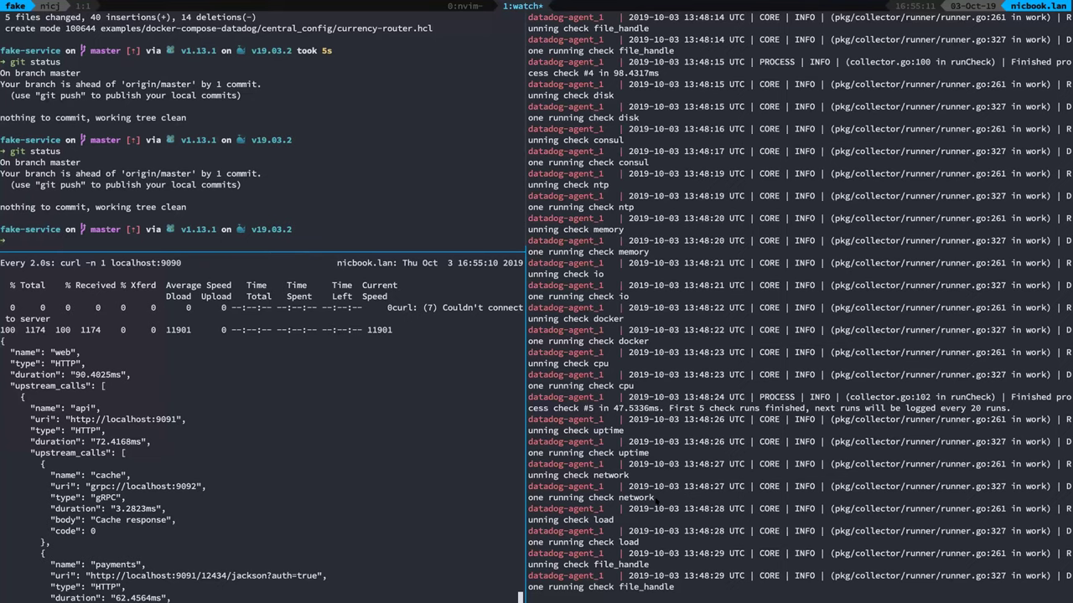
key("ctrl+c")
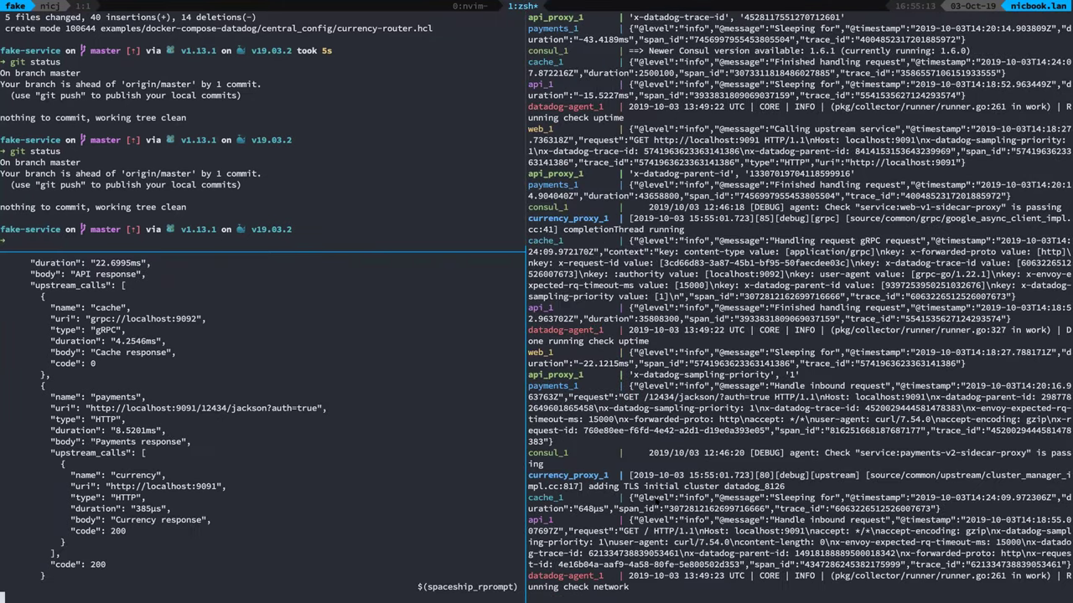
key("Return")
key("Up")
key("Return")
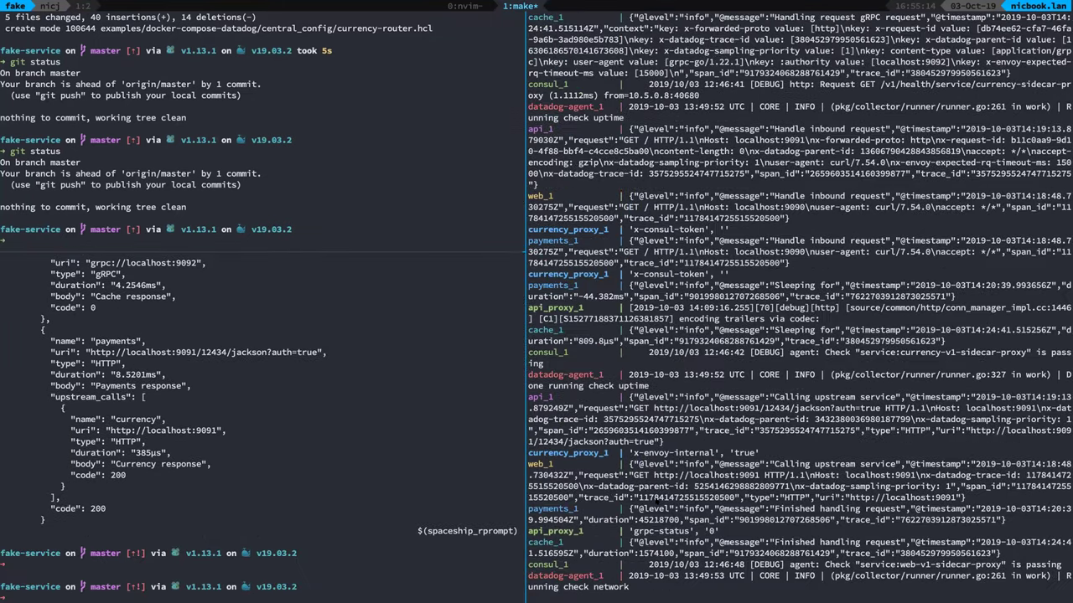
Abort the running docker-compose services and clean up the containers and networks with the kd command.
key("ctrl+c")
key("ctrl+c")
key("ctrl+c")
type("kd")
key("Return")
Start the repeating request again in the other pane with watch curl -n 1 localhost:9090.
key("ctrl+b")
key("Left")
type("watch curl -n 1 localhost:9090")
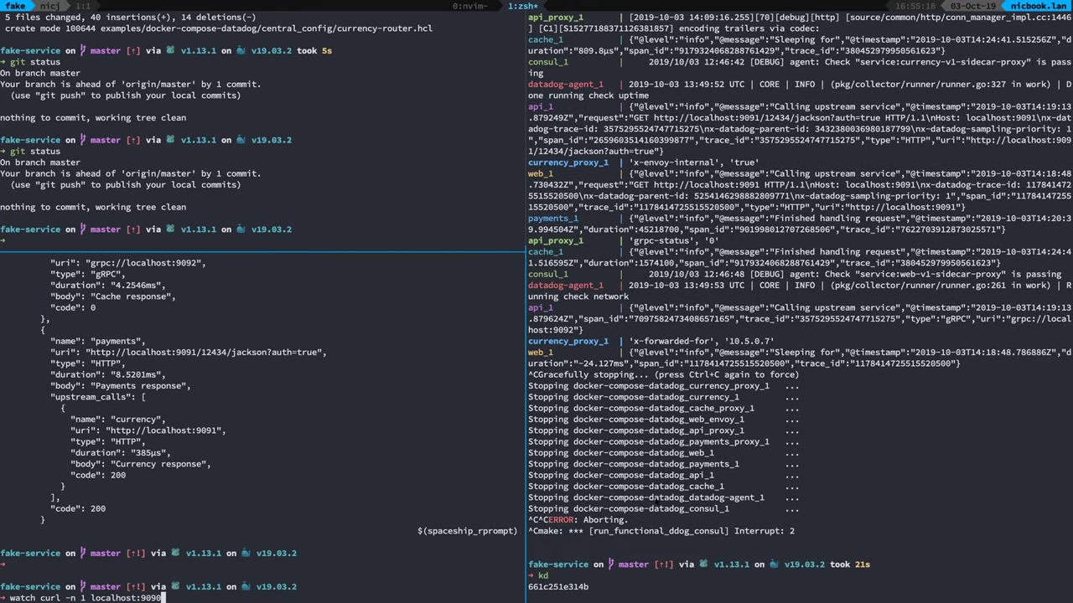
key("Return")
Rebuild and start the service stack in the services pane with make run_functional_ddog_consul.
key("ctrl+b")
key("Right")
type("make run_functional_ddog_consul")
key("Return")
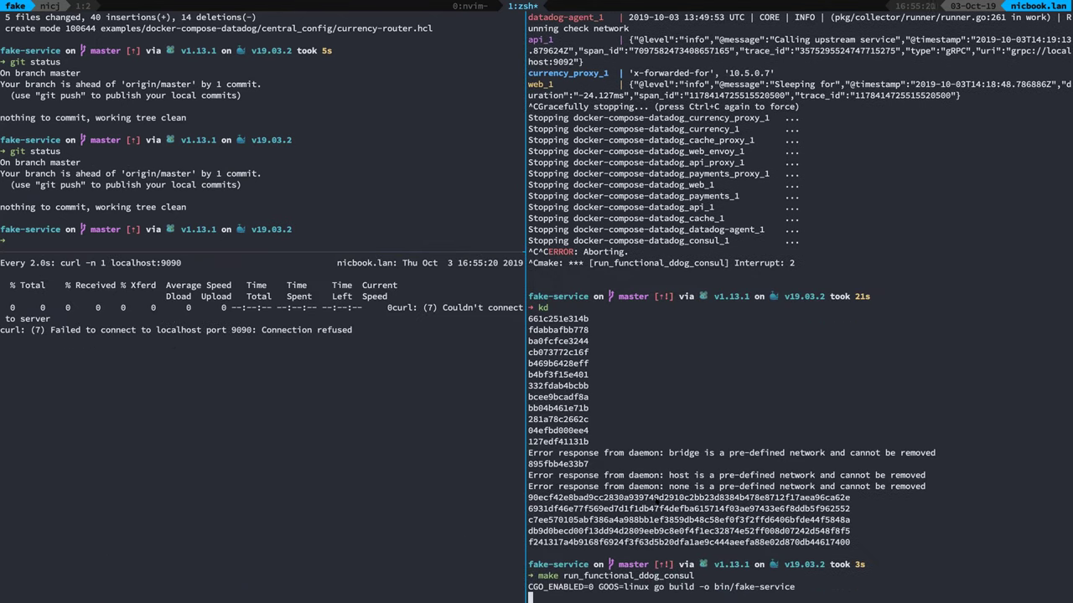
Switch to Datadog in Chrome, close the open trace and view the web service's overview from the Services list.
key("super+Tab")
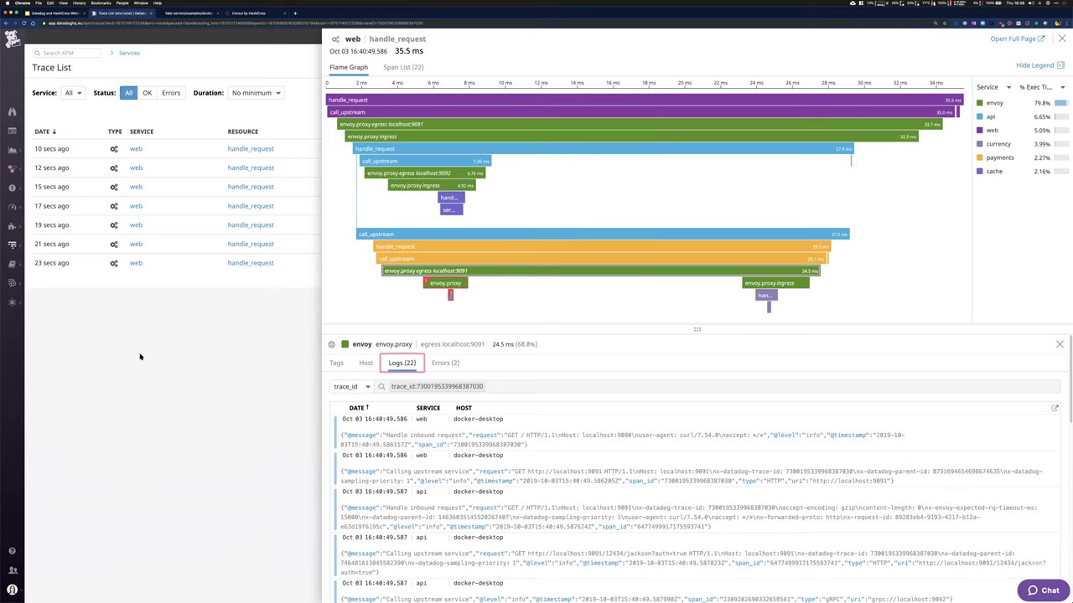
left_click(173, 118)
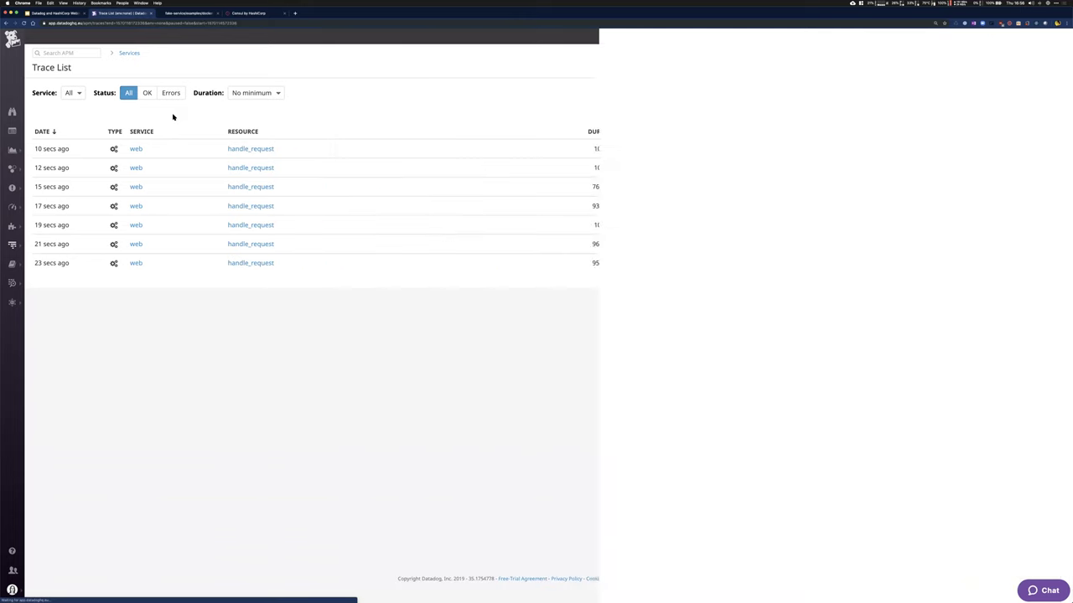
left_click(130, 53)
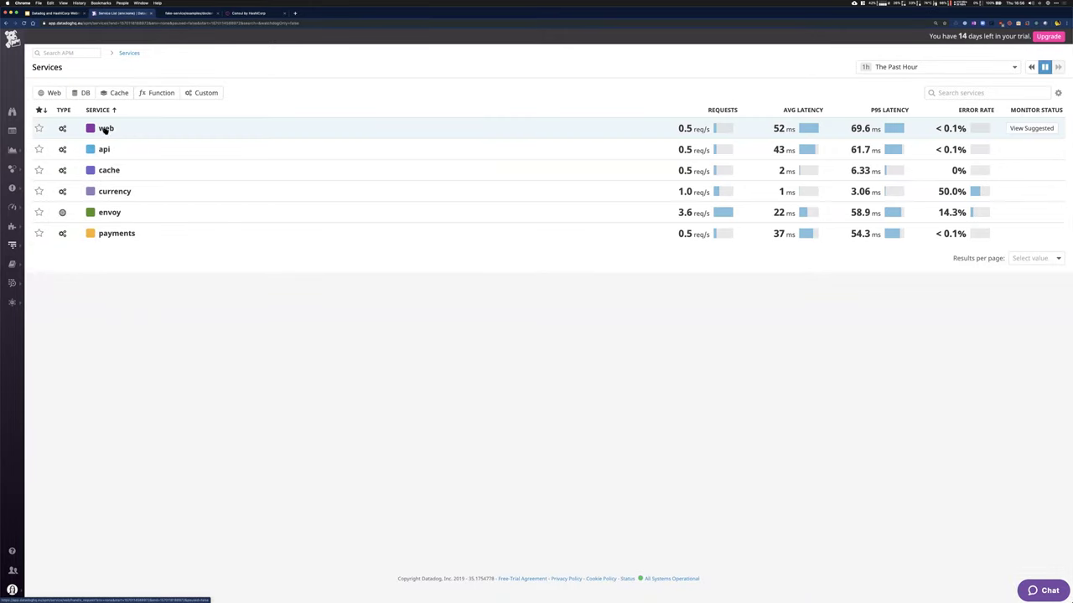
left_click(107, 130)
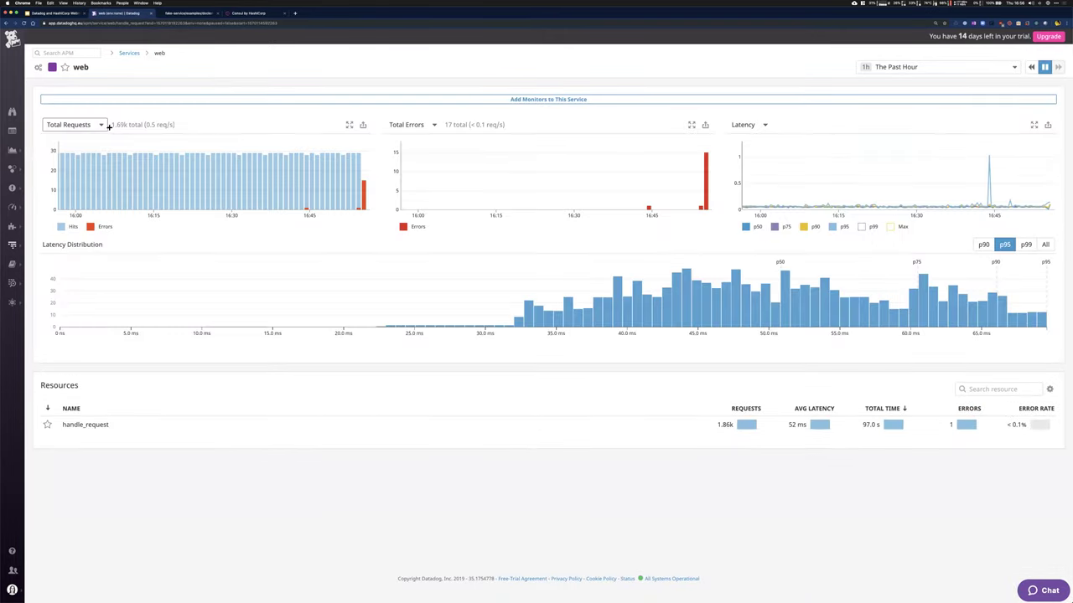
Show the APM Trace List and open the most recent web handle_request trace.
mouse_move(39, 248)
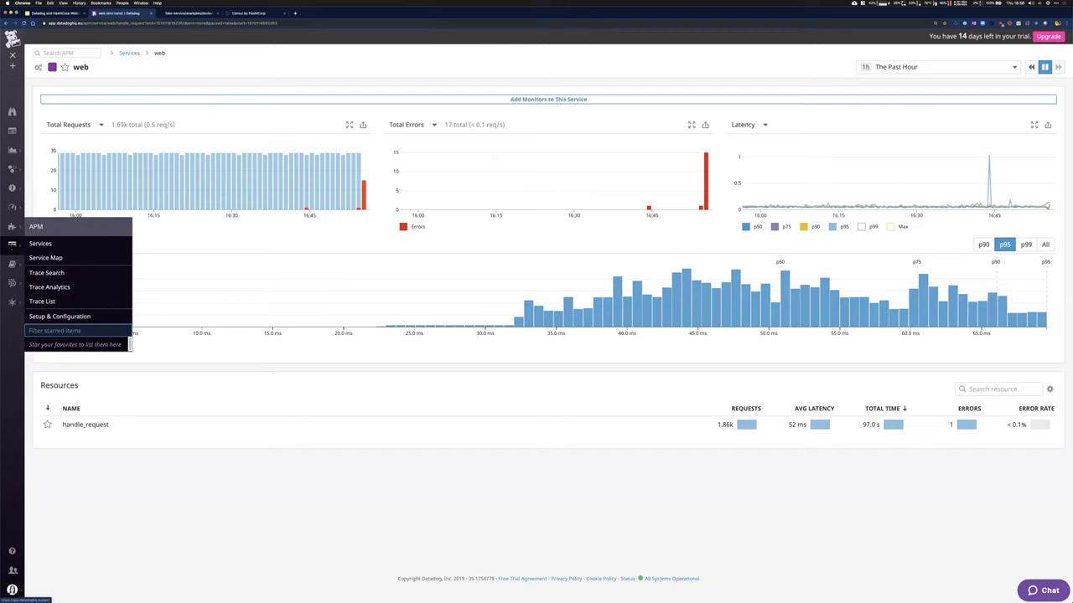
left_click(68, 301)
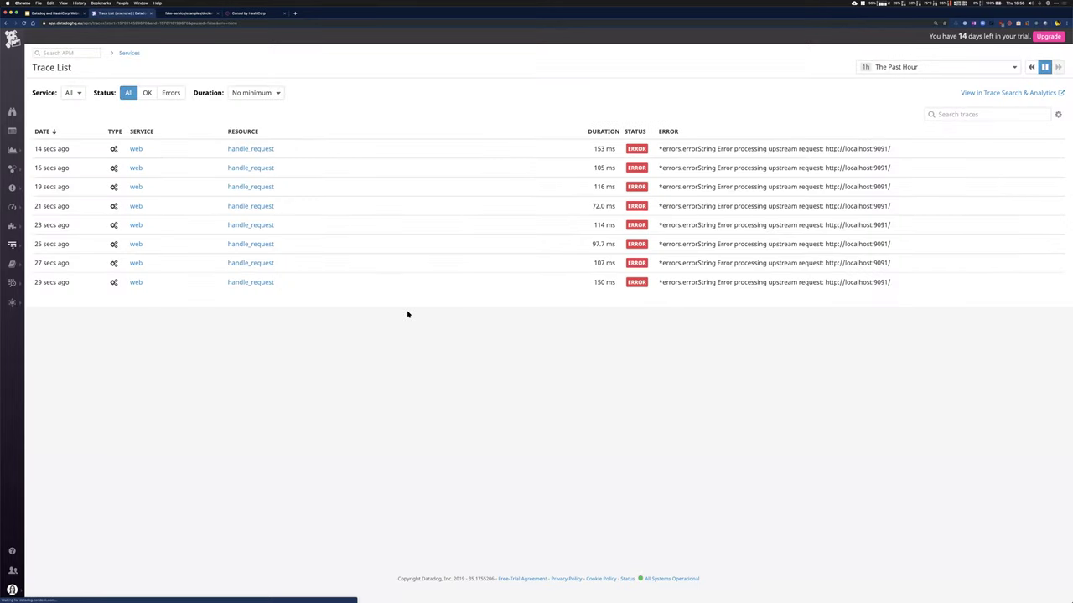
left_click(134, 150)
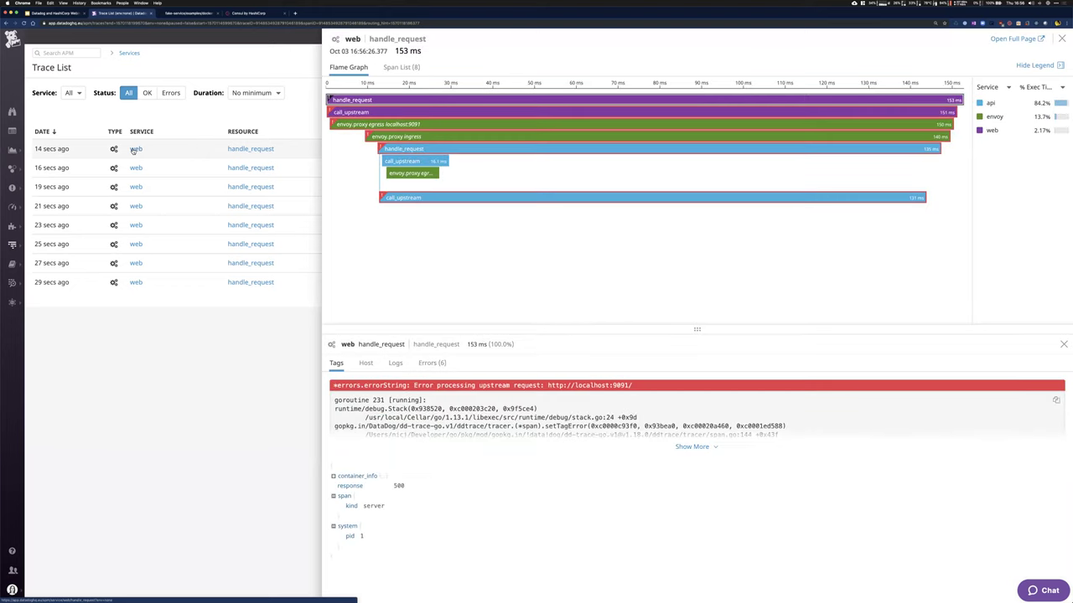